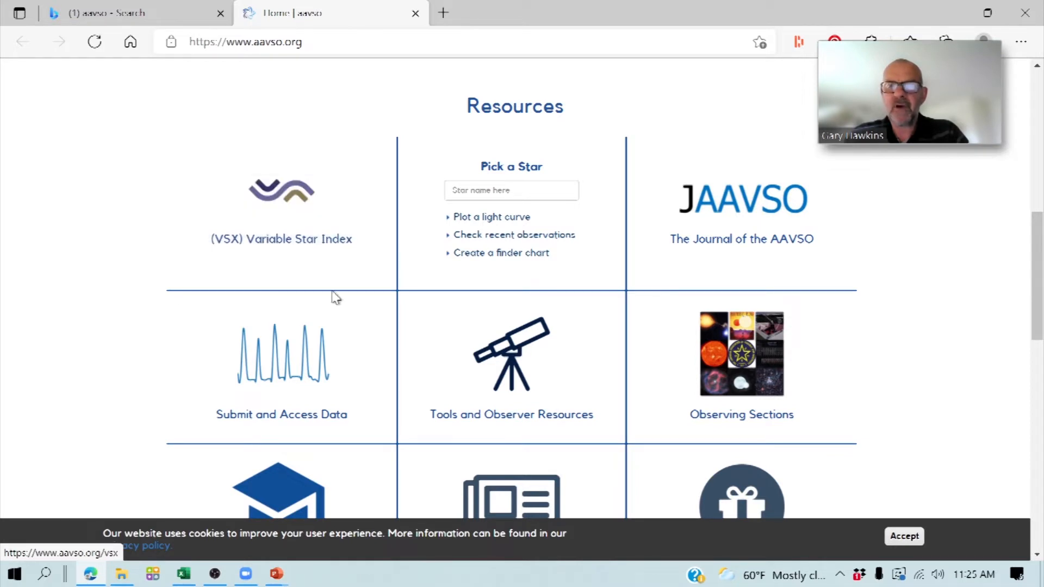
- Open the AAVSO Extended File Format specification from the photometry upload section of the AAVSO website
click(254, 389)
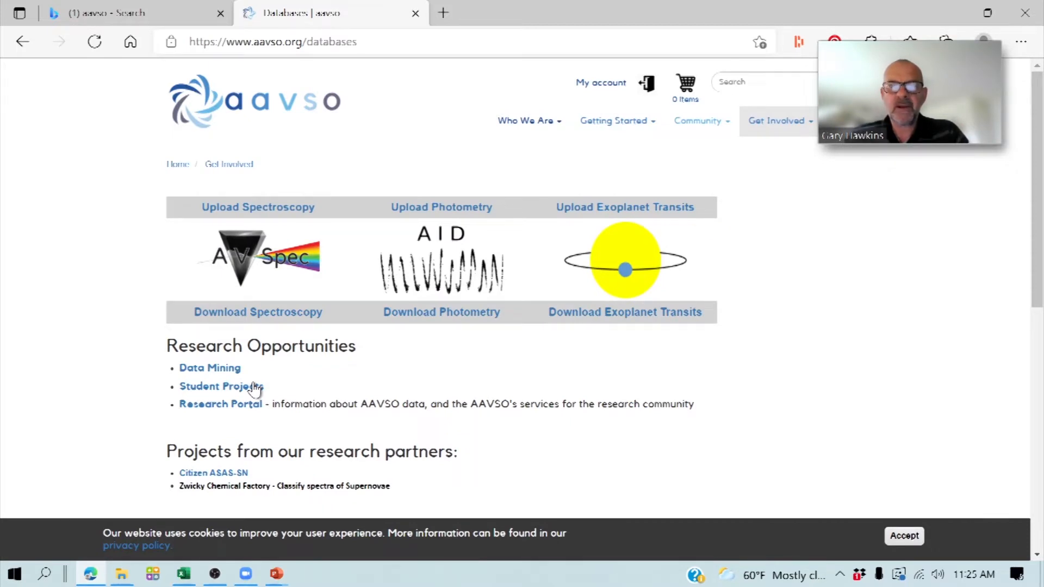
click(429, 214)
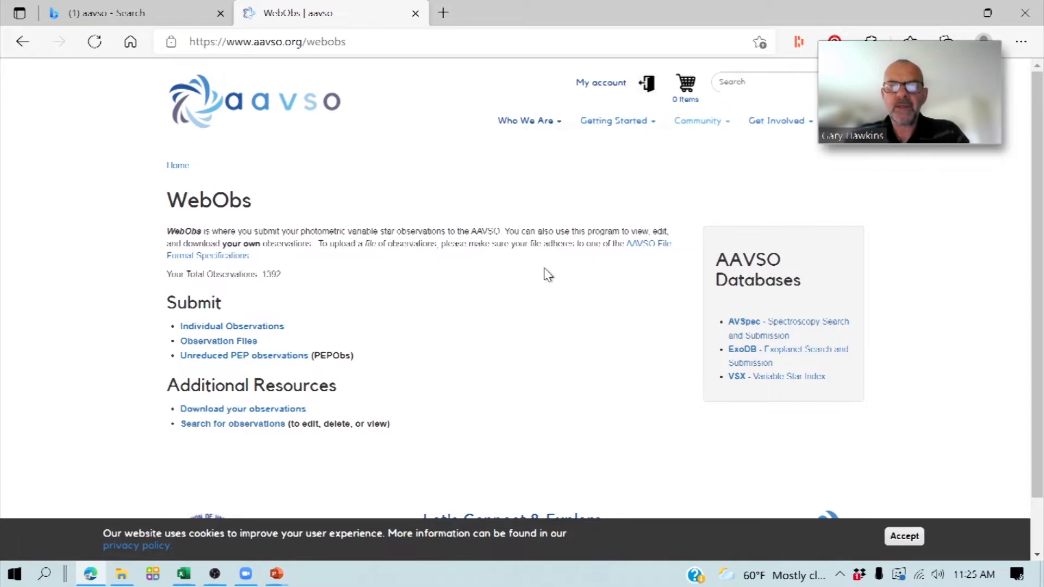
click(642, 249)
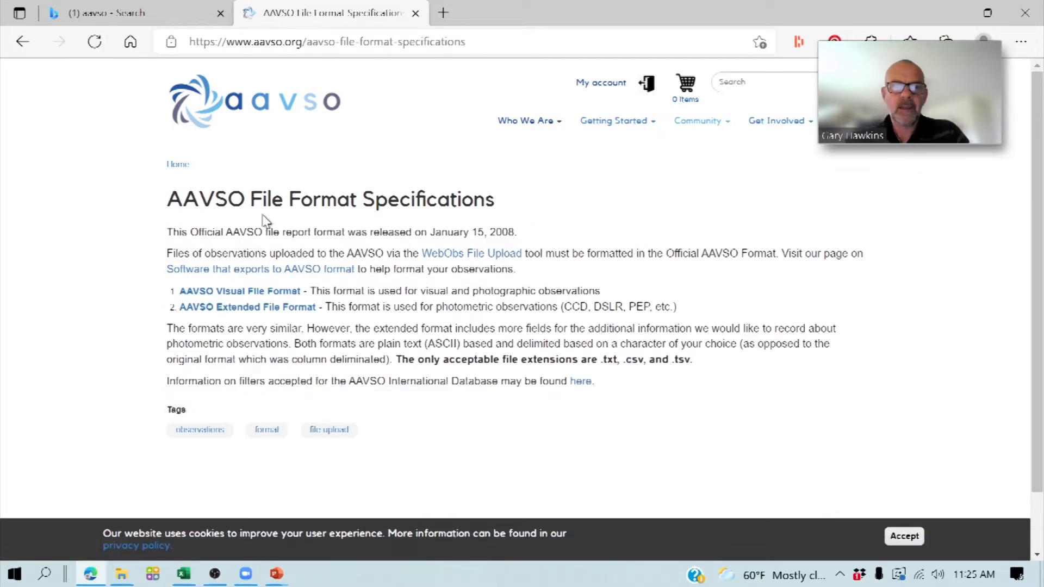
click(256, 308)
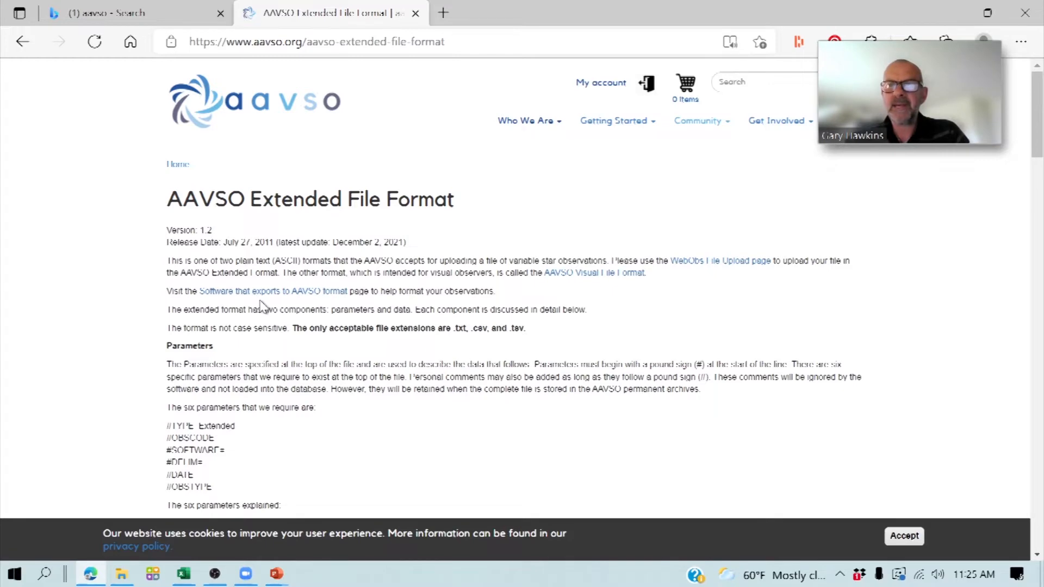
- Read through the Extended File Format's required header parameters, data fields and accepted filter codes
scroll(261, 304, down, 3)
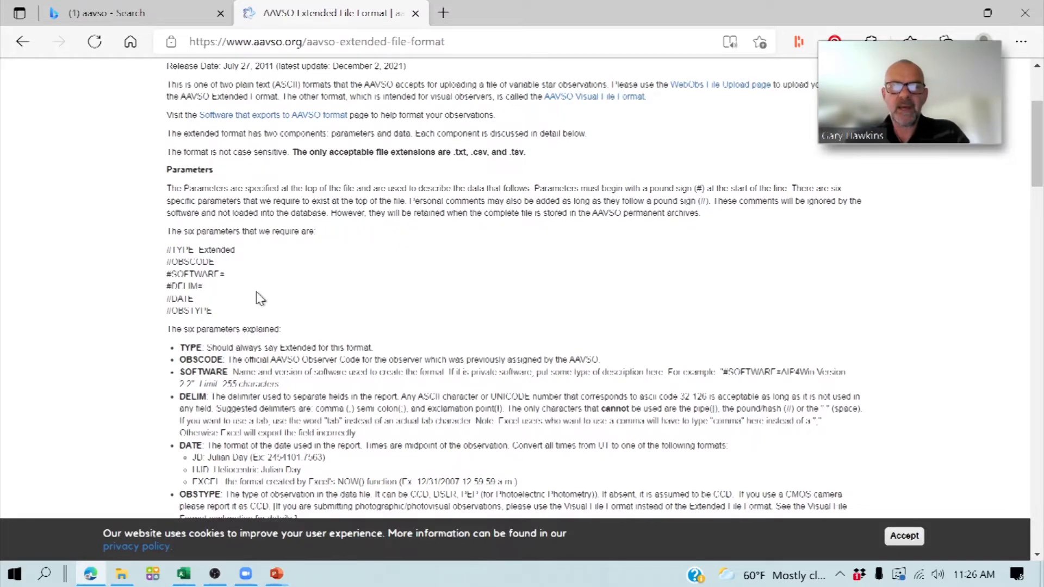
scroll(257, 293, down, 2)
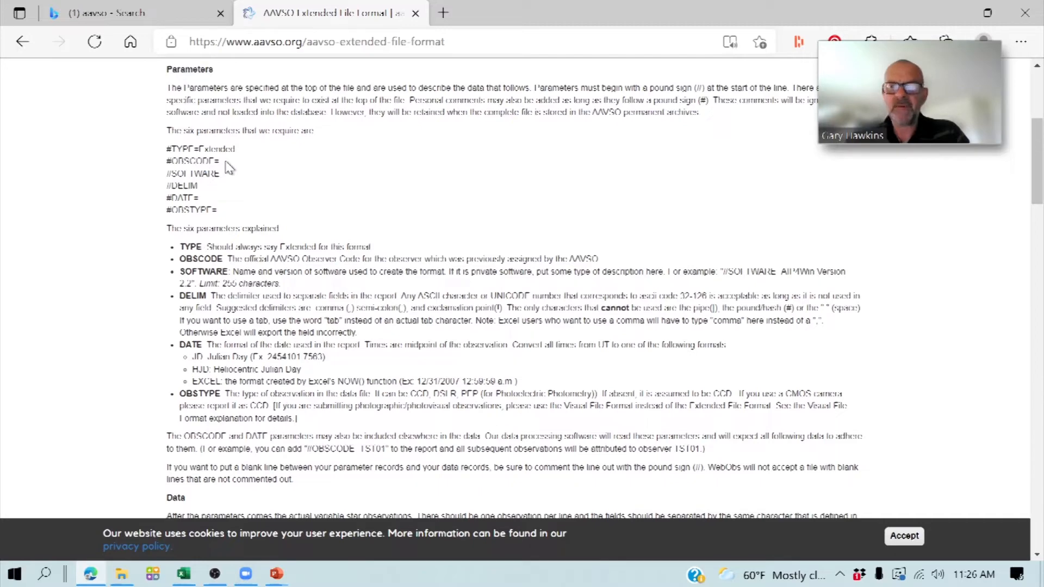
scroll(229, 167, down, 5)
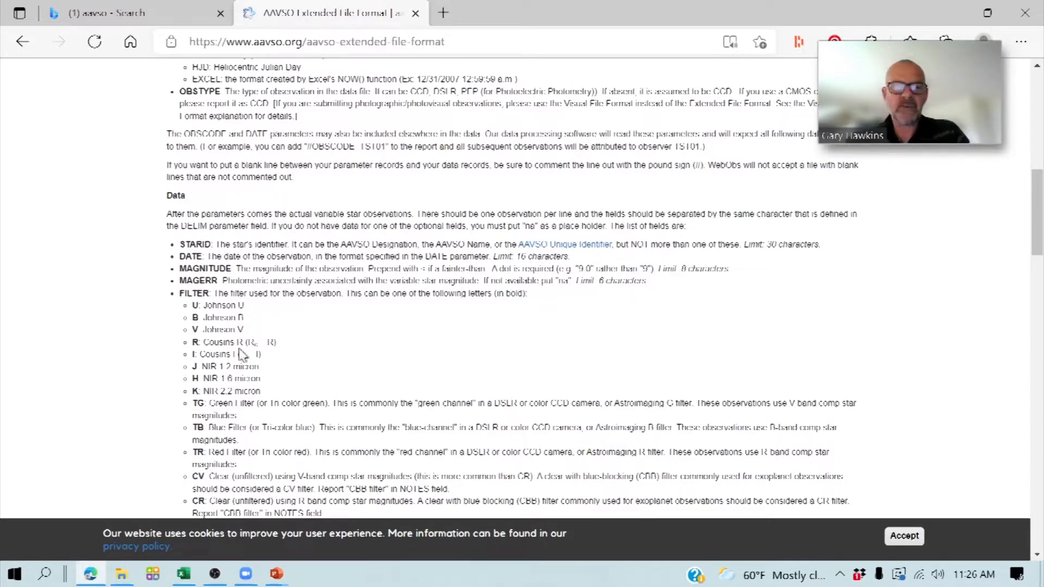
scroll(235, 506, down, 3)
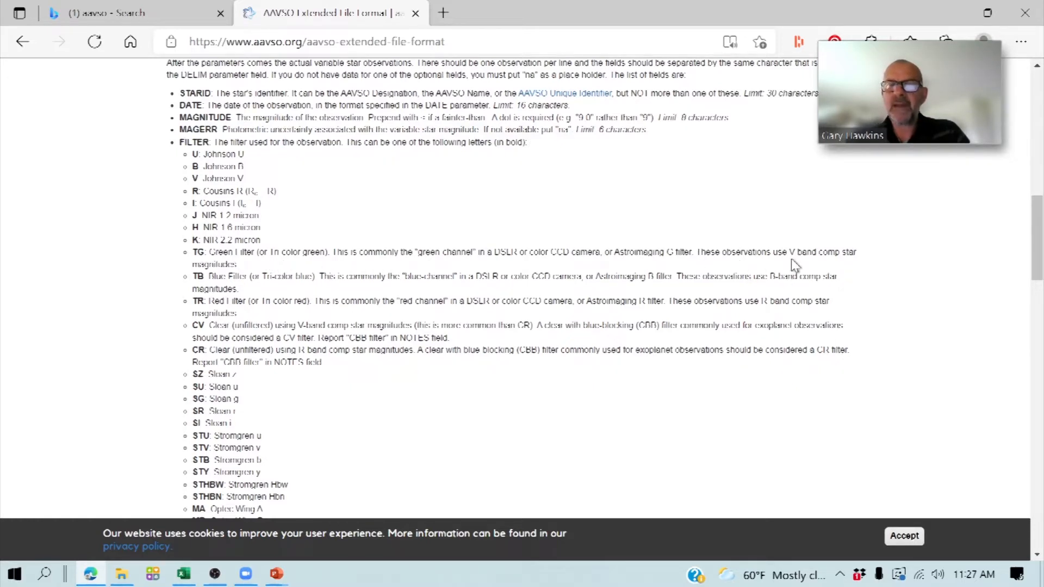
scroll(795, 265, down, 10)
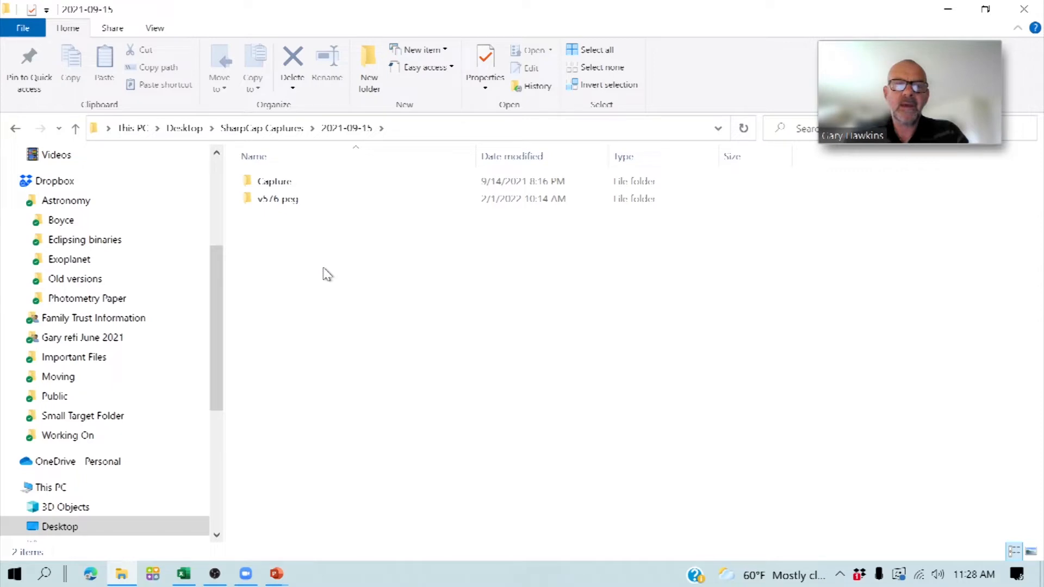
- Open the v576 peg folder inside the 2021-09-15 SharpCap Captures folder in File Explorer
click(273, 201)
double_click(274, 200)
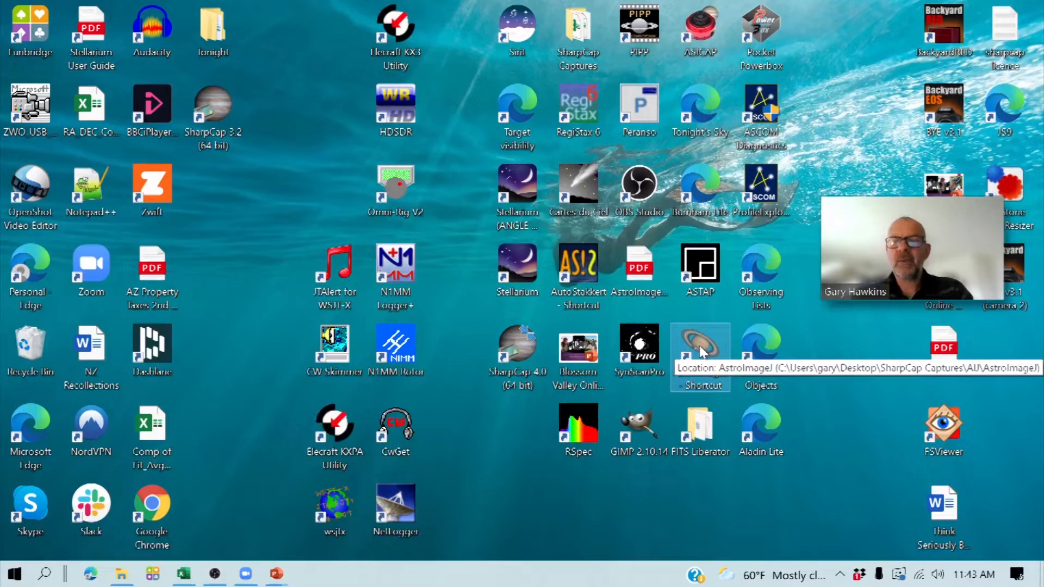
- Launch AstroImageJ and open its CCD Data Processor full screen, with the DP Coordinate Converter window out of the way
double_click(700, 348)
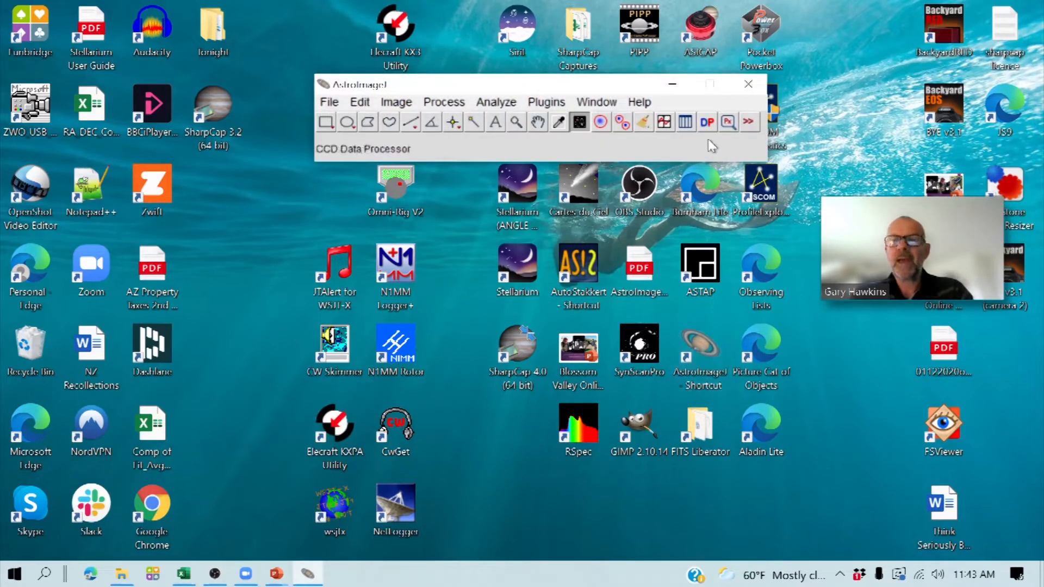
click(707, 123)
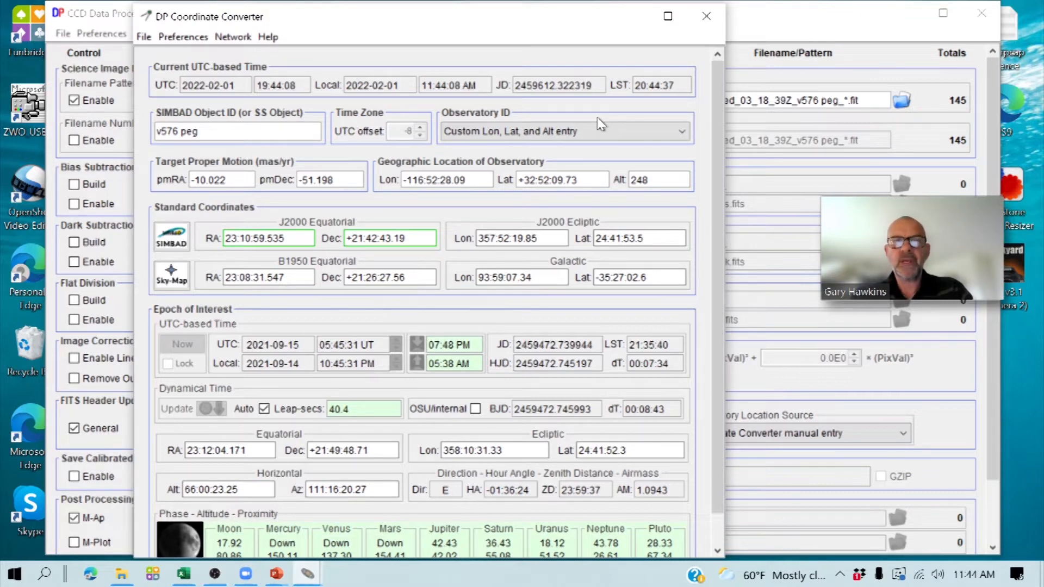
click(628, 16)
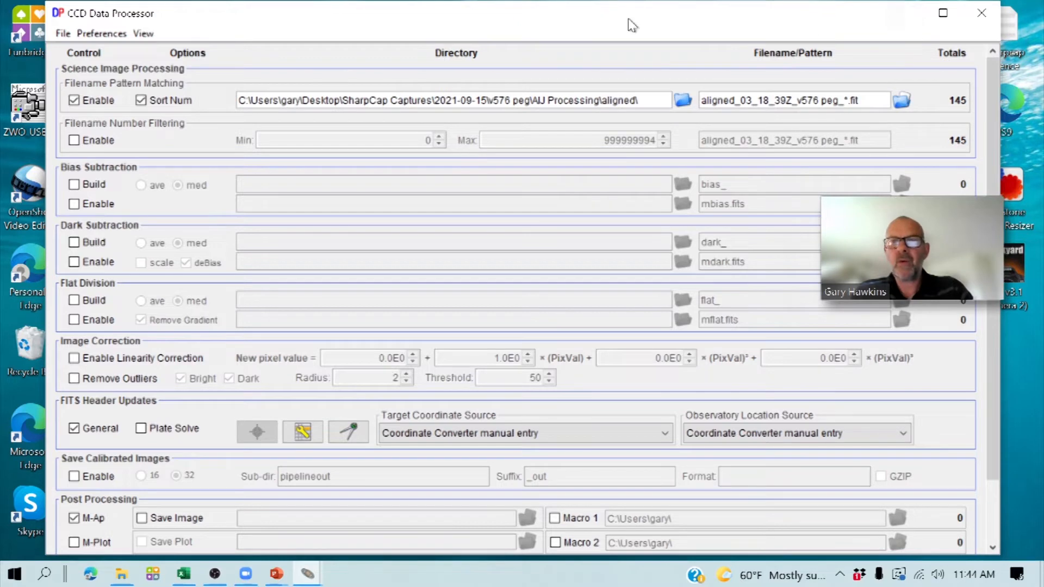
drag(614, 23, 622, 0)
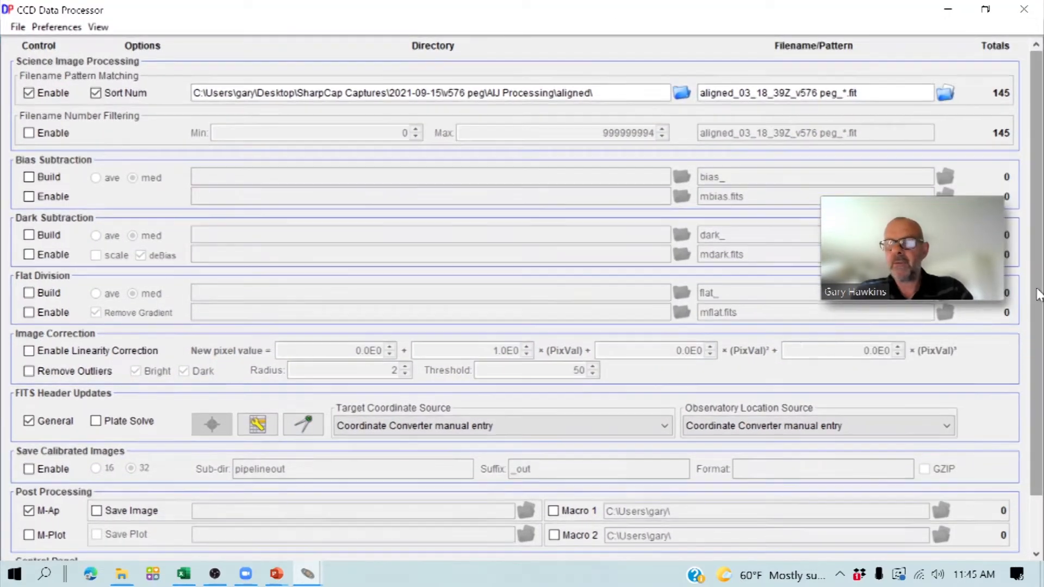
- Review the Aperture Photometry Settings, including aperture radii, CCD gain and noise, and accept them
scroll(1042, 293, down, 2)
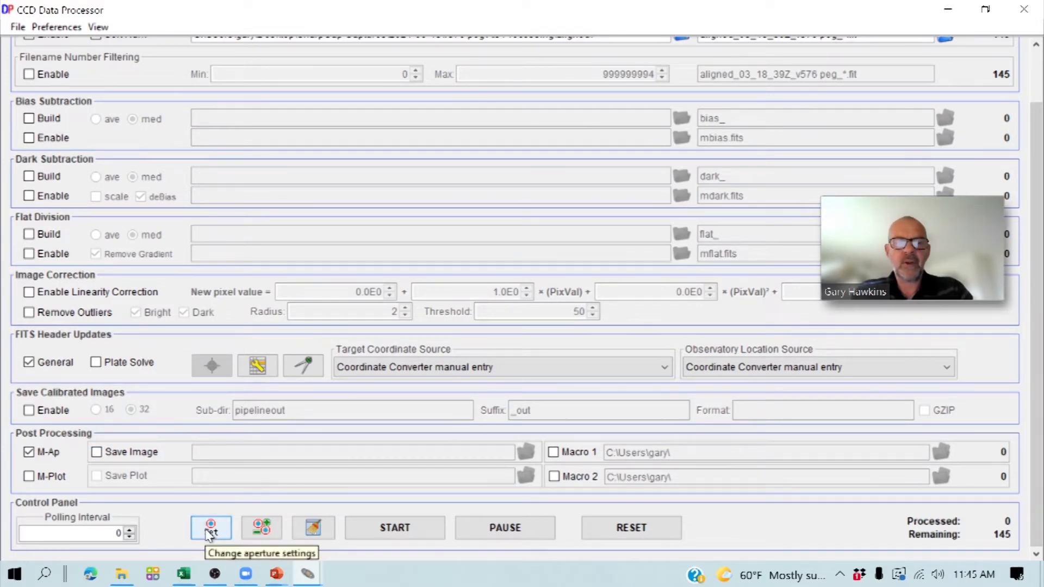
click(209, 529)
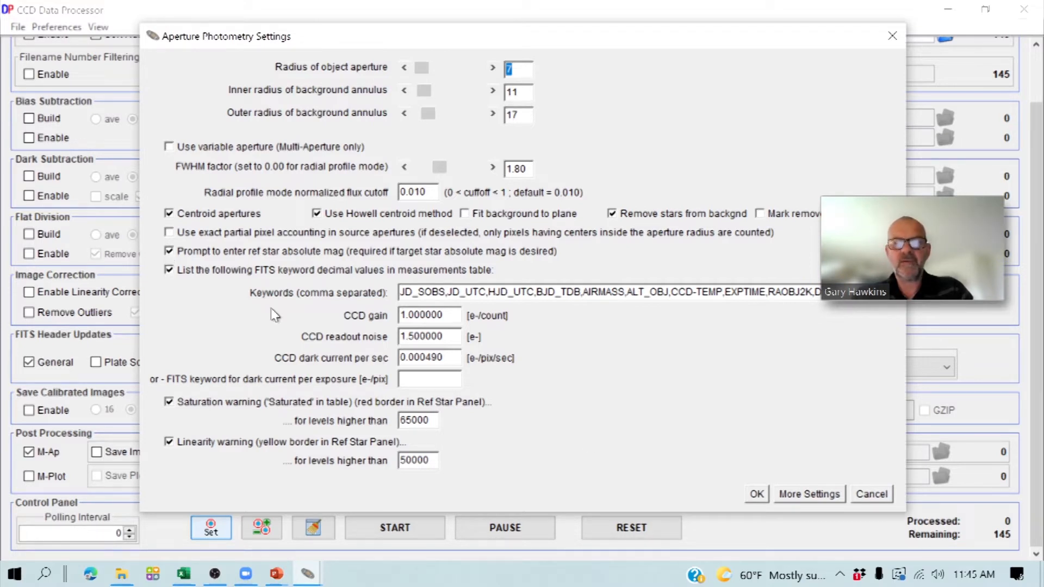
click(758, 495)
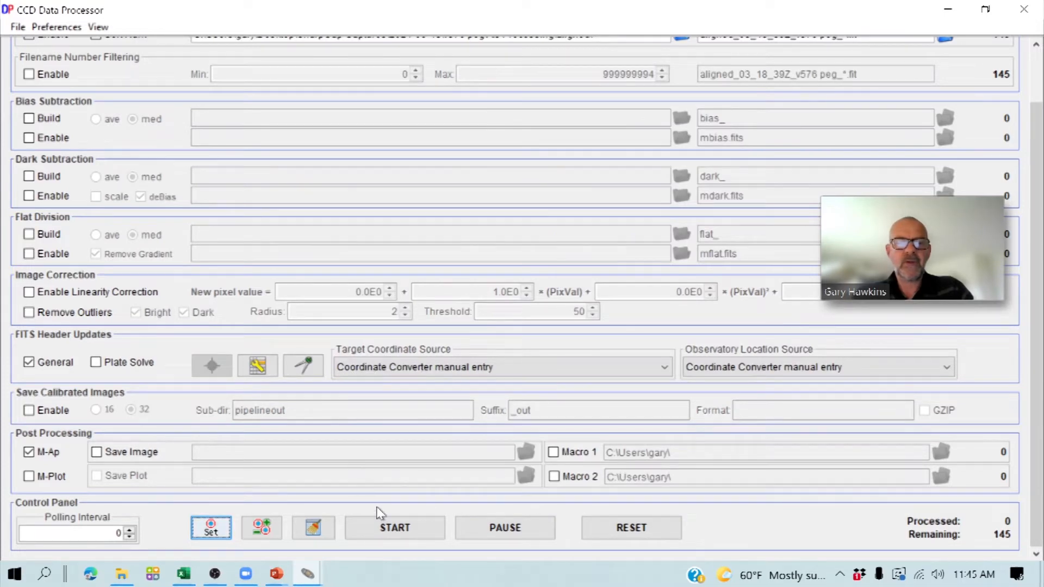
- Start processing the aligned v576 peg images and place the target aperture on the variable star near the image center
click(404, 528)
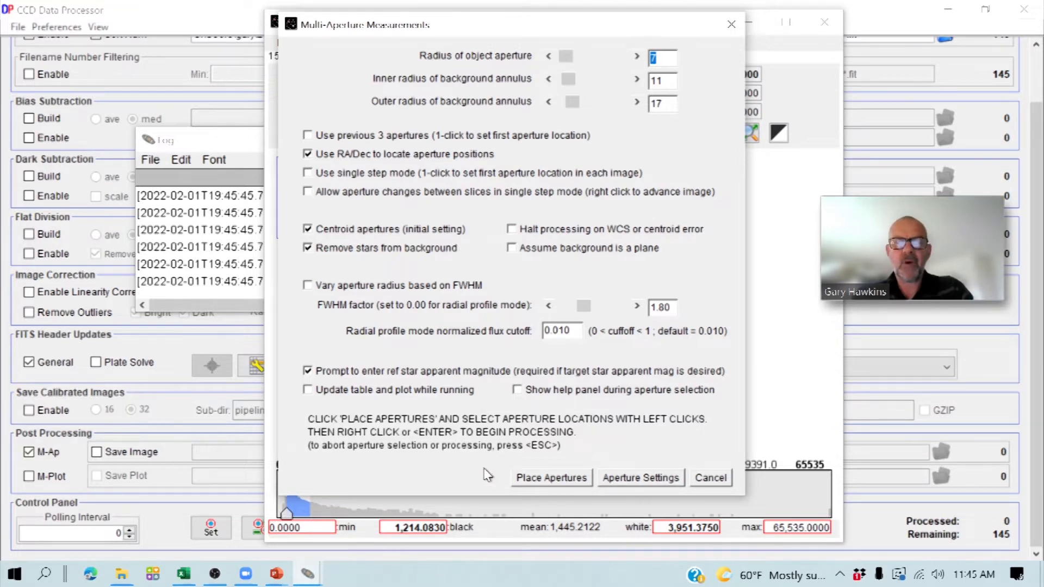
click(532, 479)
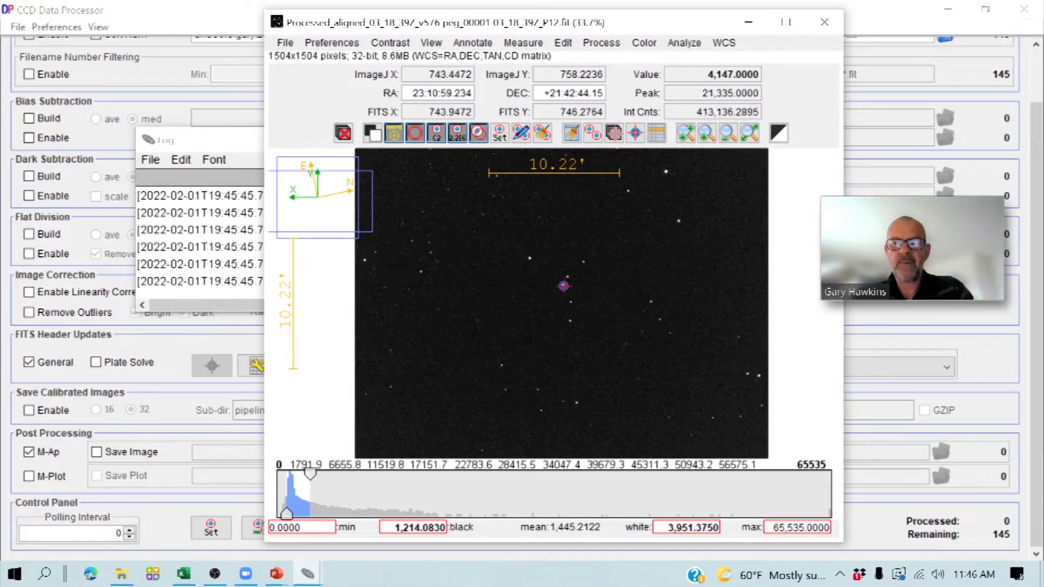
click(564, 286)
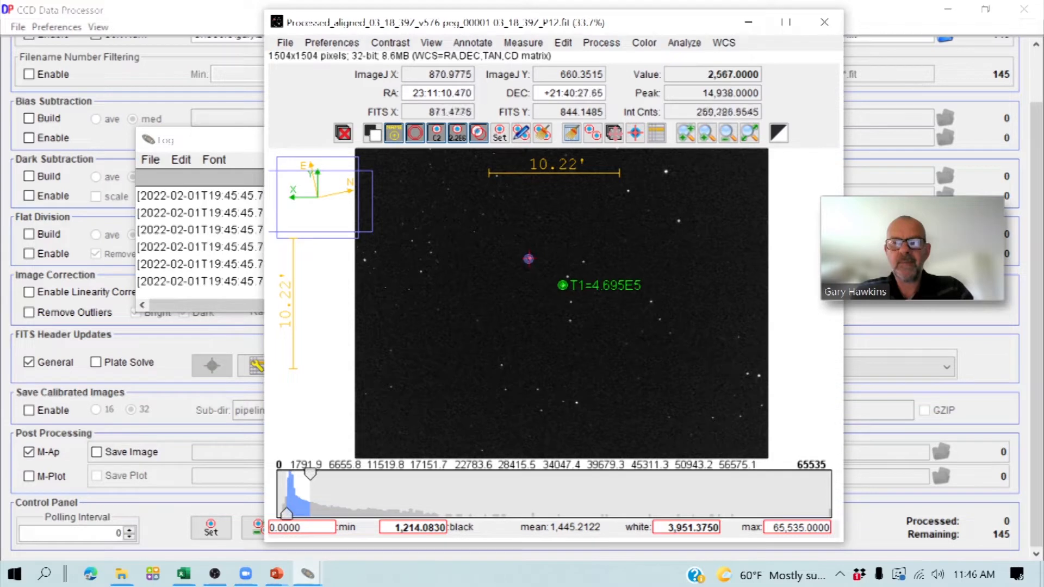
- Place the first comparison aperture on the bright star just up and left of the target, with magnitude 11.35
click(529, 259)
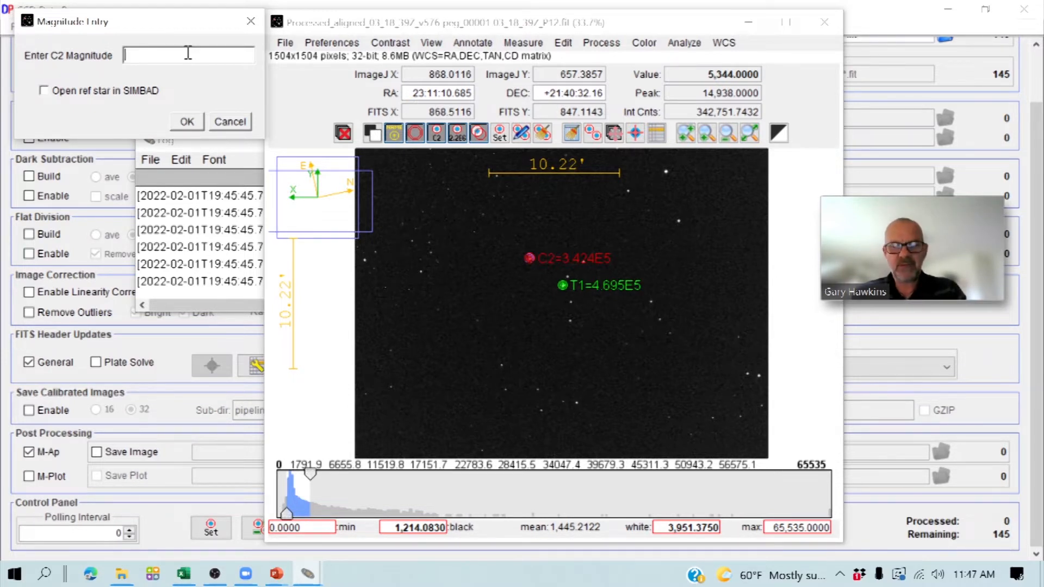
text(11.)
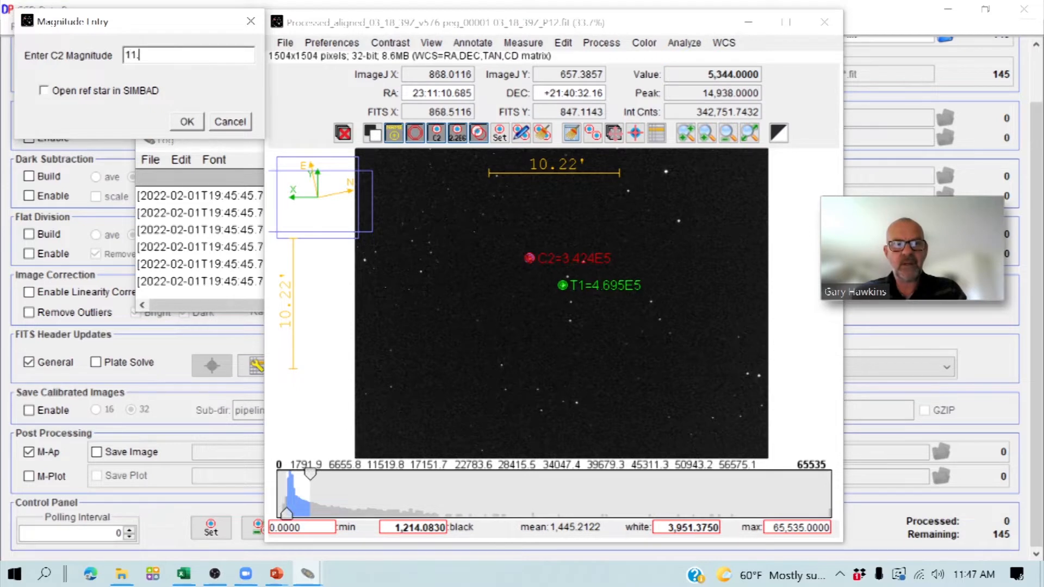
text(35)
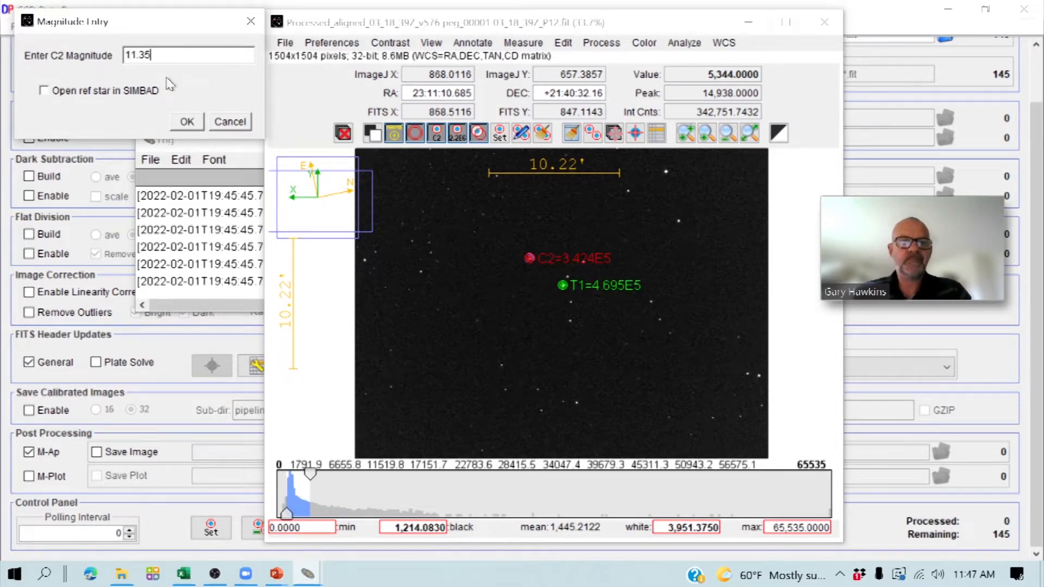
click(183, 124)
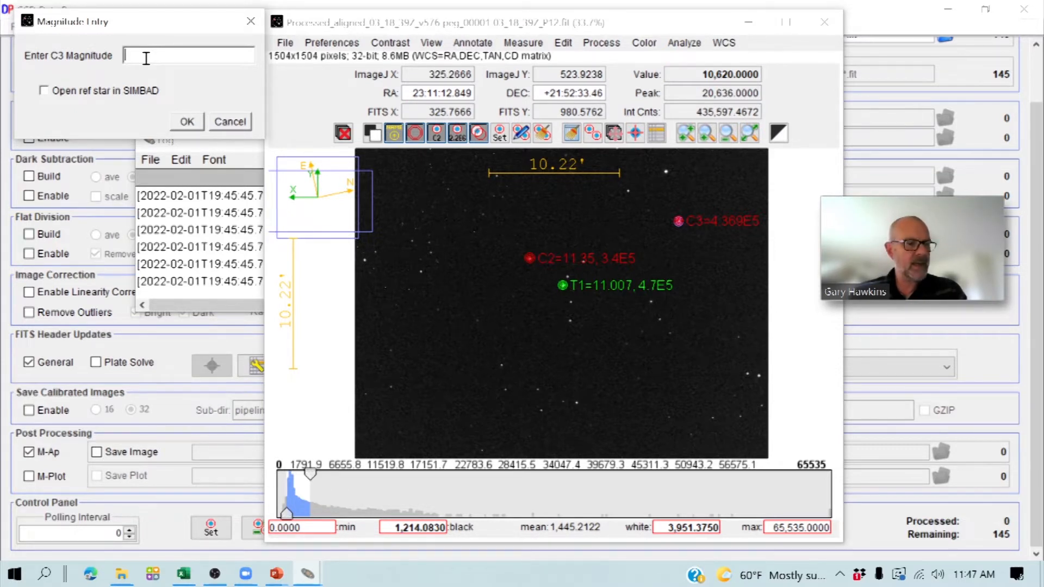
- Assign magnitude 11.09 to the second comparison star and run the multi-aperture photometry on the image series
text(11)
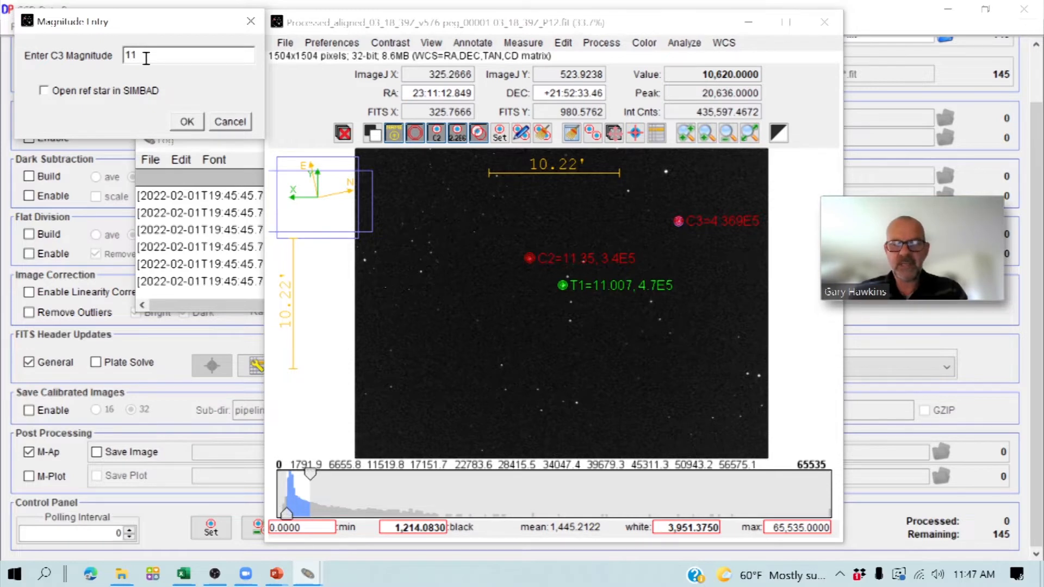
text(.09)
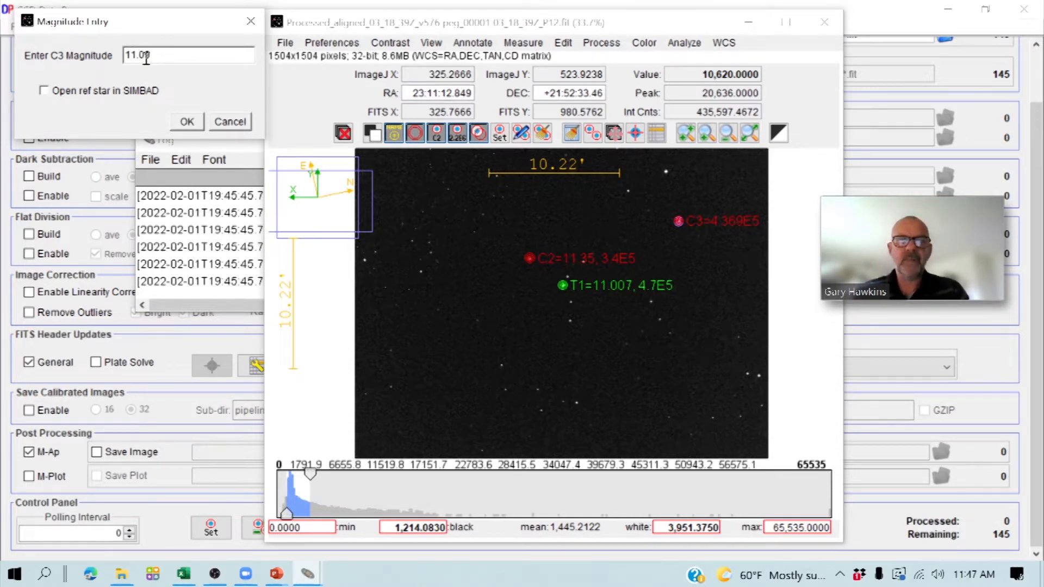
key(Return)
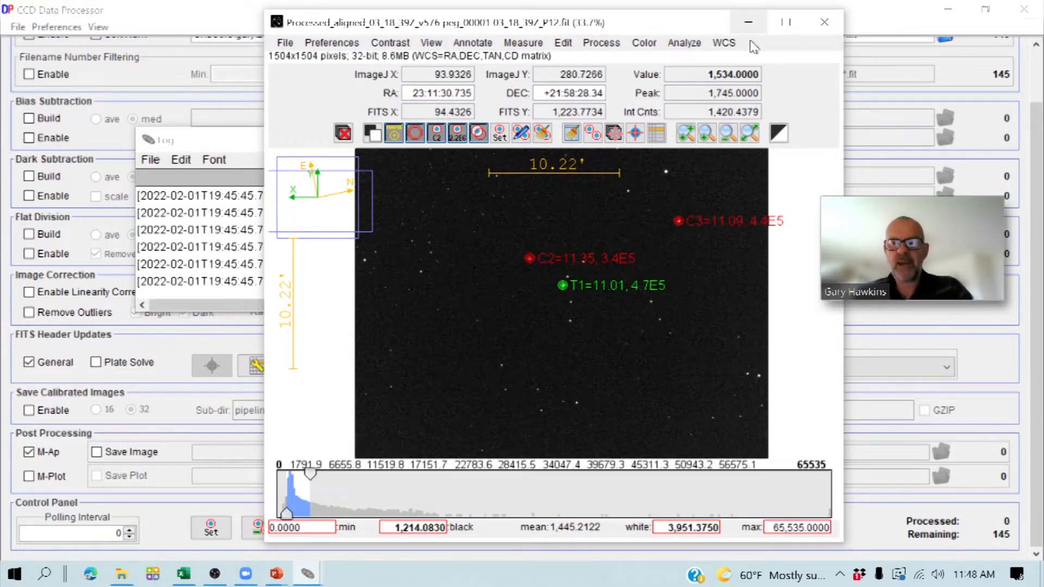
right_click(725, 308)
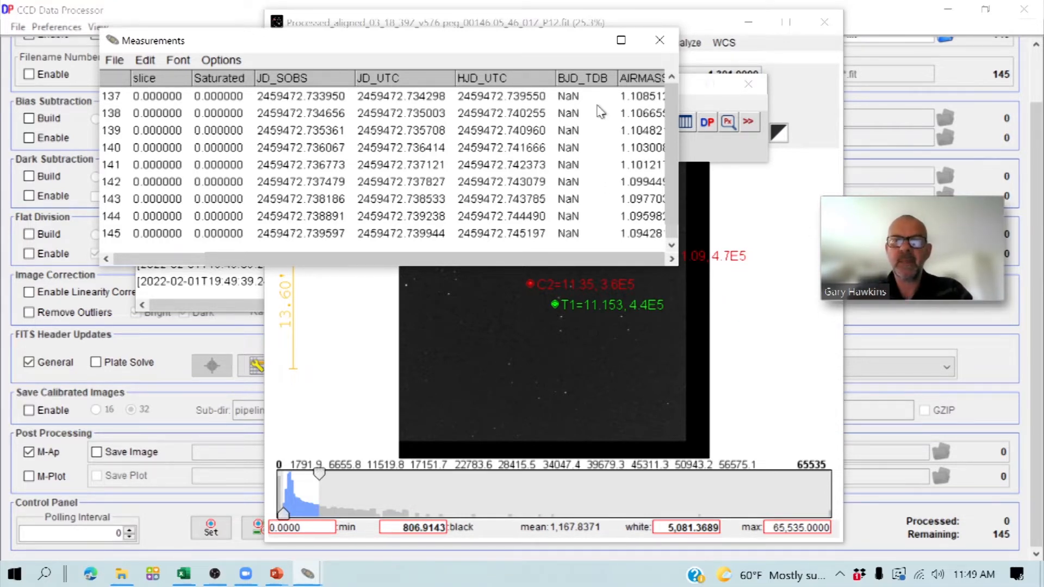
- Maximize the Measurements table and examine its time, airmass, relative flux, magnitude and SNR columns for the target and comparison stars
click(621, 41)
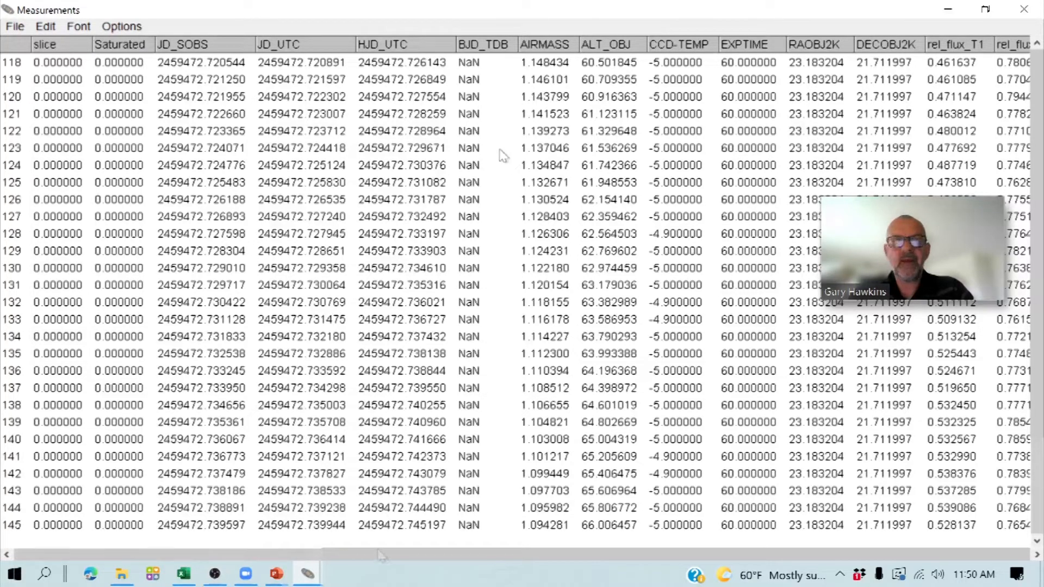
drag(277, 554, 415, 557)
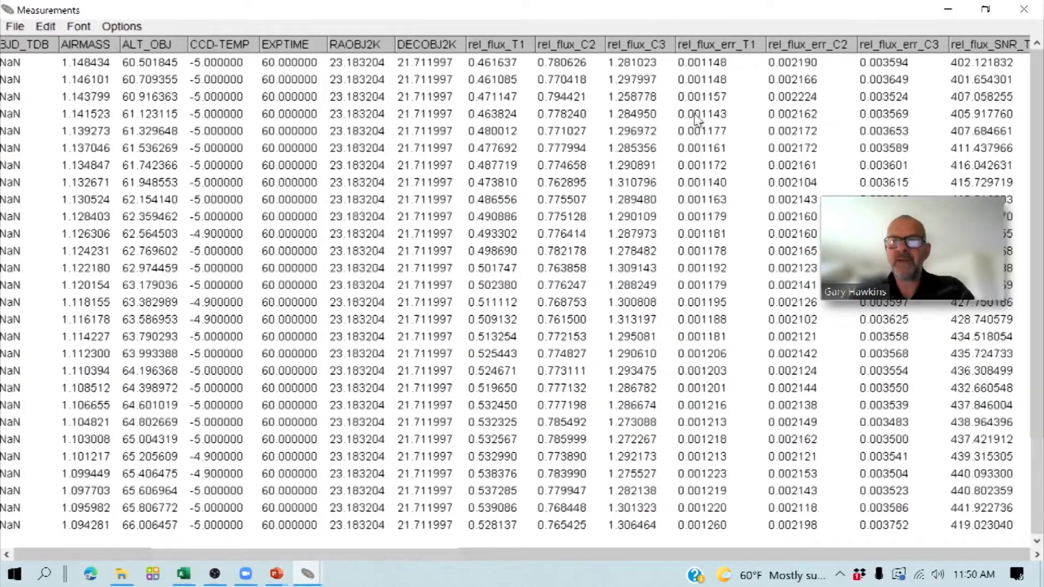
drag(191, 554, 463, 554)
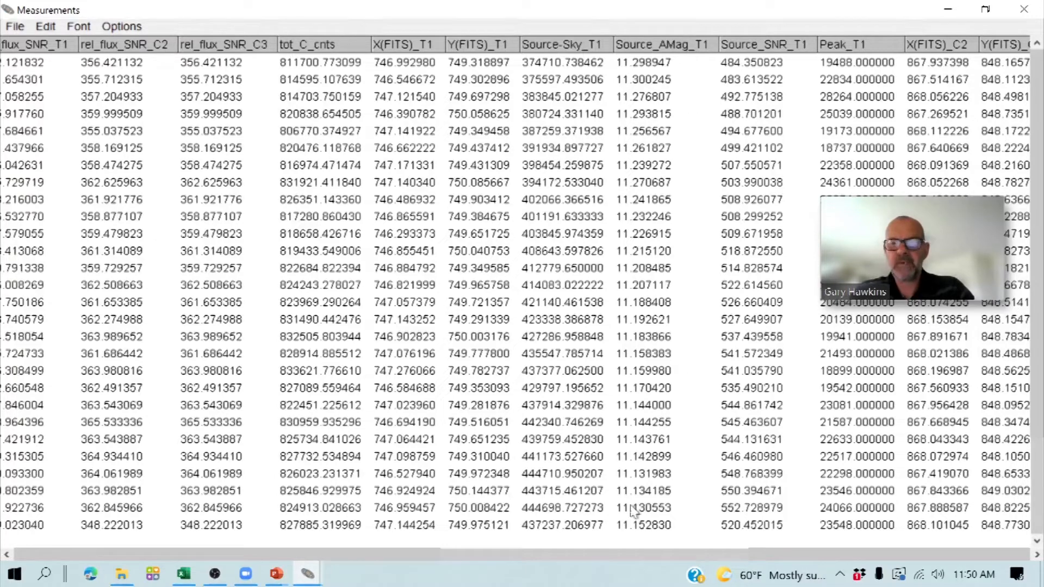
drag(458, 554, 621, 557)
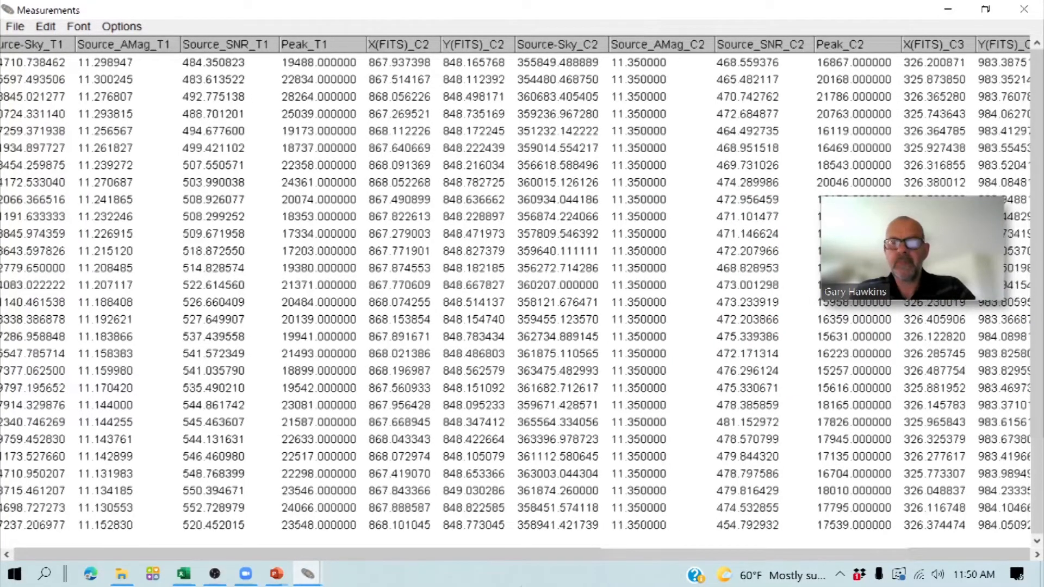
drag(670, 557, 777, 552)
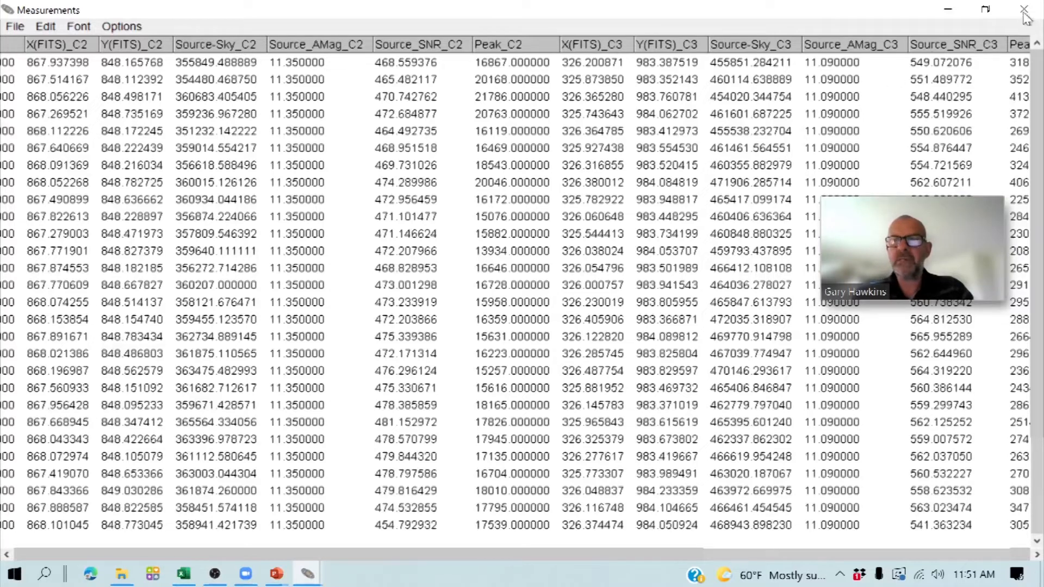
- Save the measurements table in the v576 peg folder under the name Mag Measurements
click(16, 26)
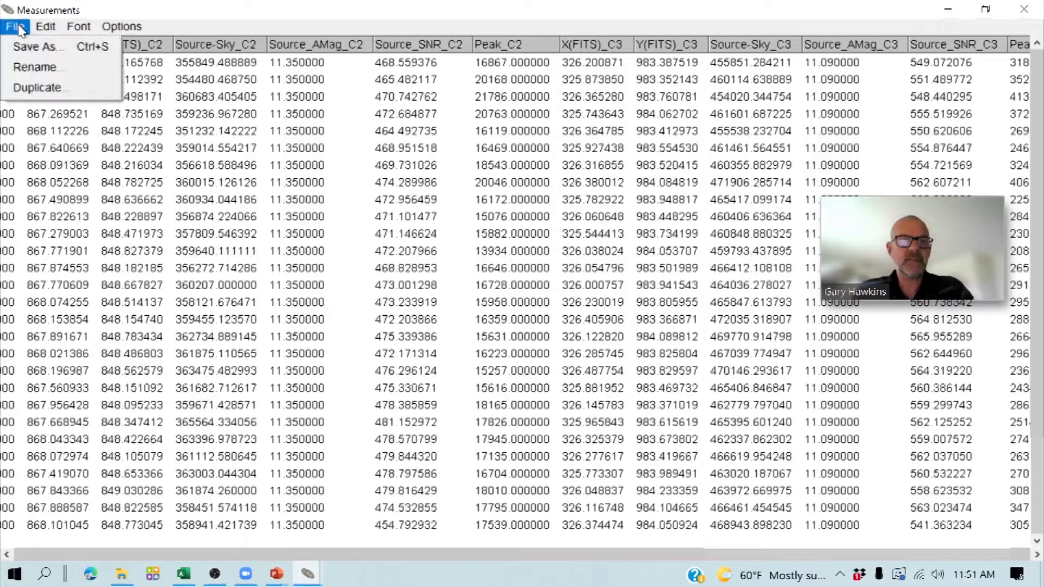
click(32, 50)
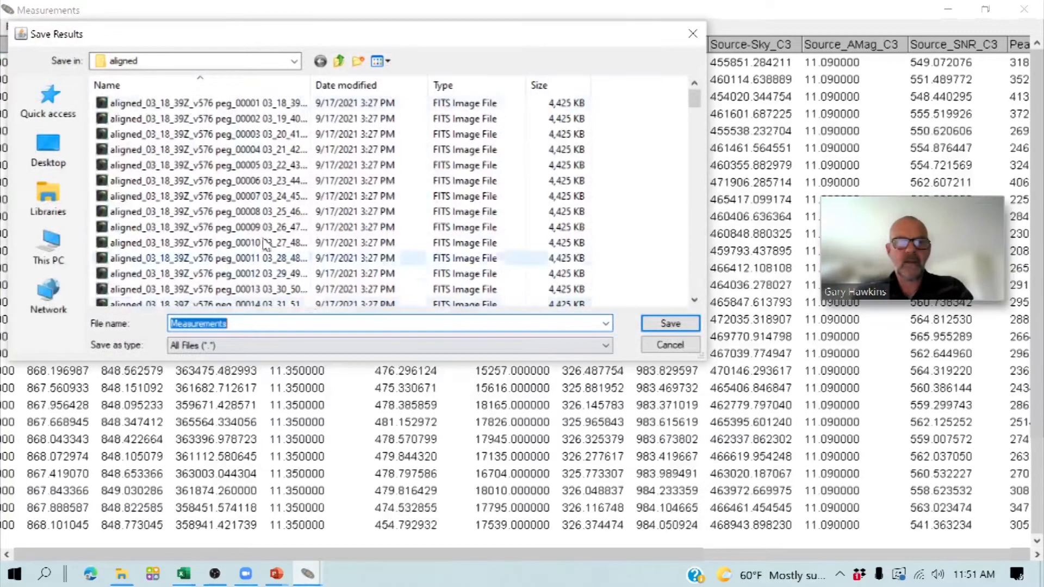
click(288, 61)
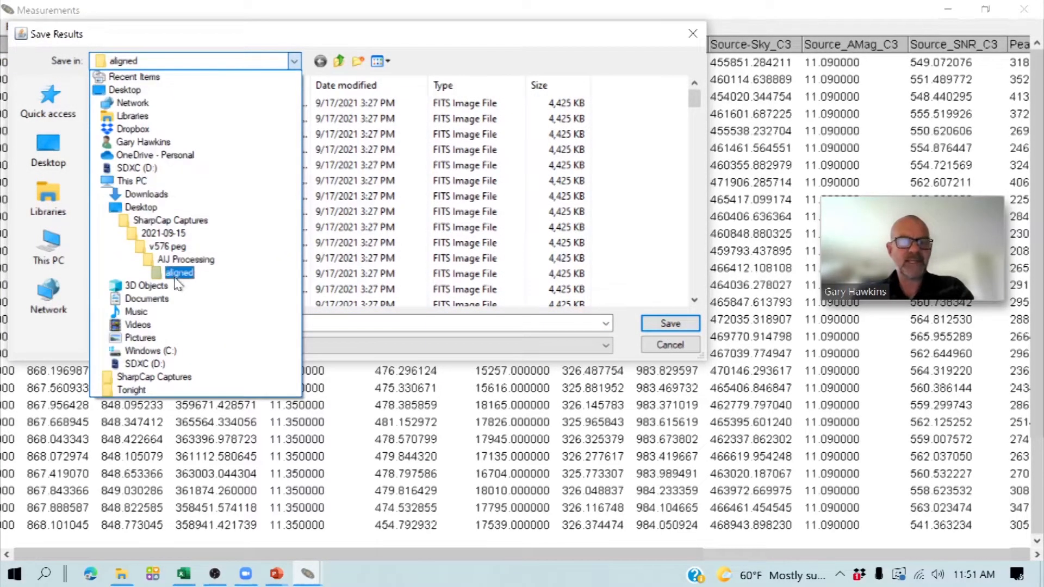
click(171, 249)
double_click(239, 324)
click(189, 325)
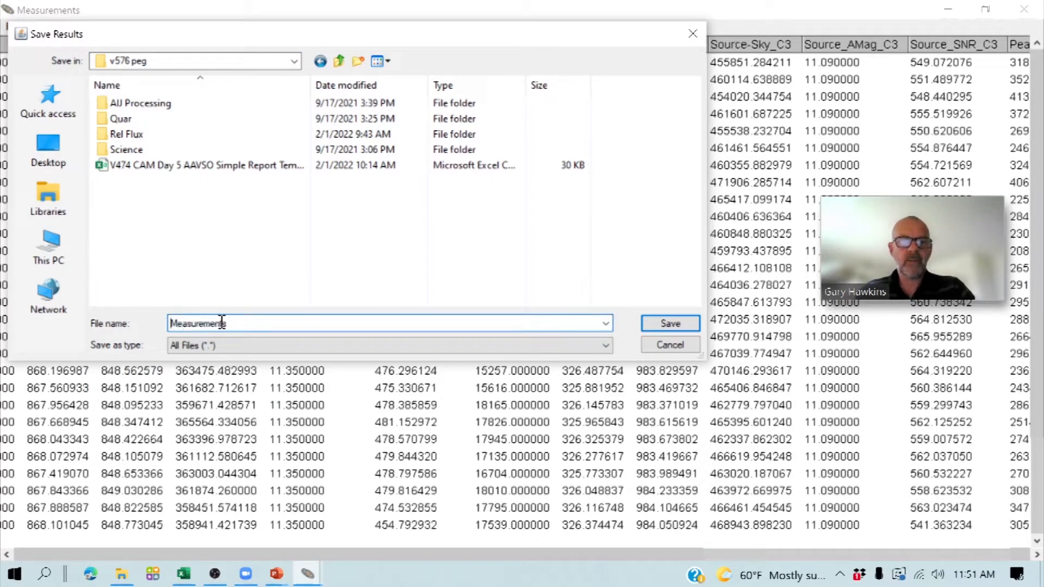
text(Mag)
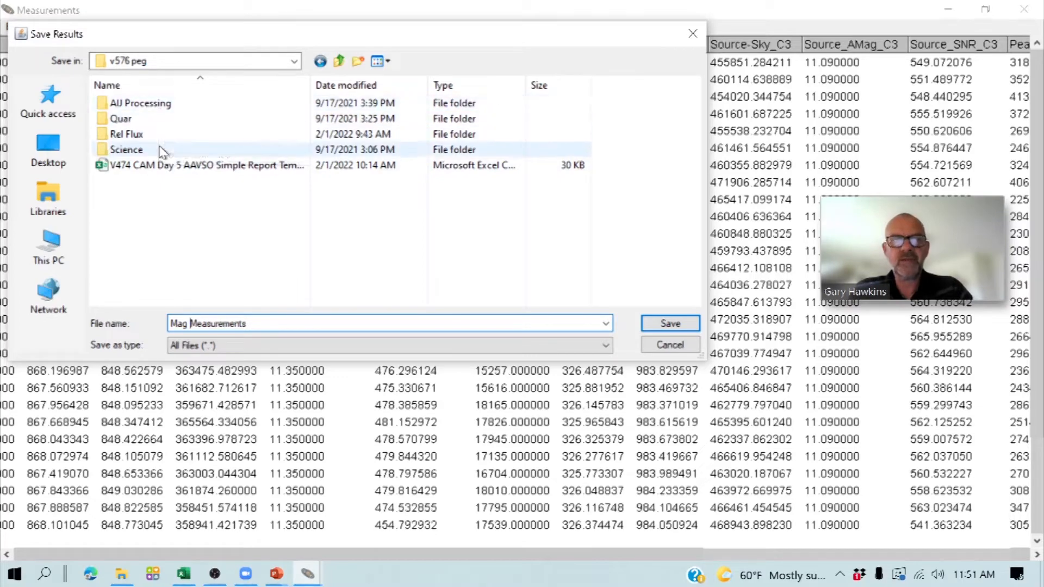
click(661, 324)
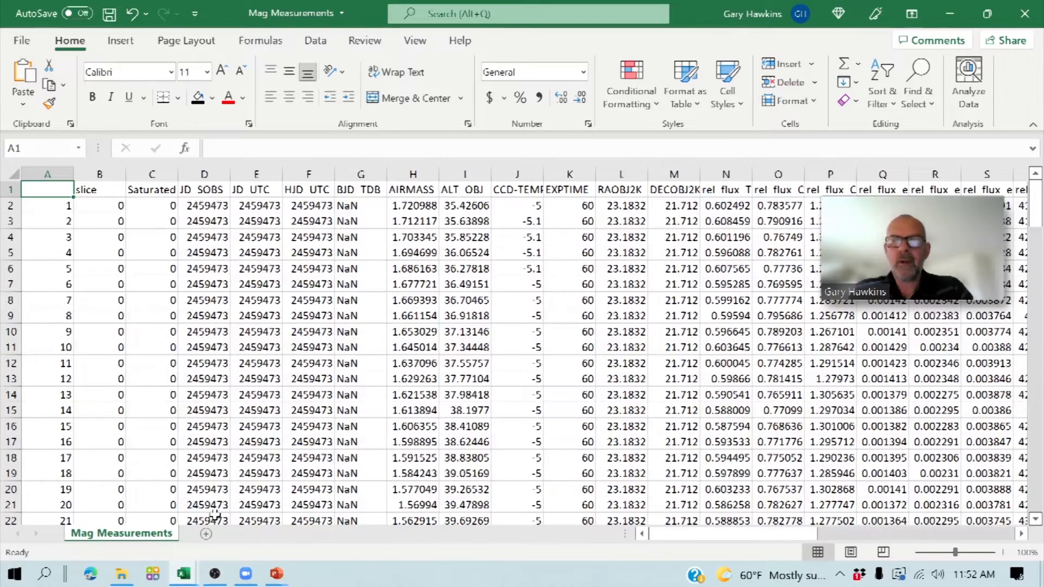
- Switch to File Explorer and open the V474 CAM Day 5 AAVSO Simple Report Template from the v576 peg folder in Excel
mouse_move(121, 580)
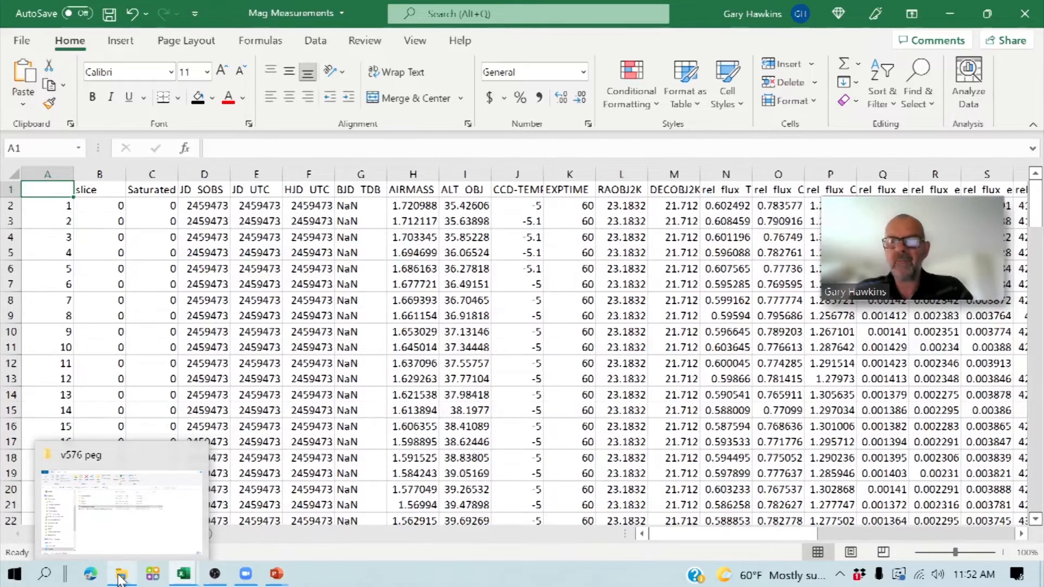
click(121, 578)
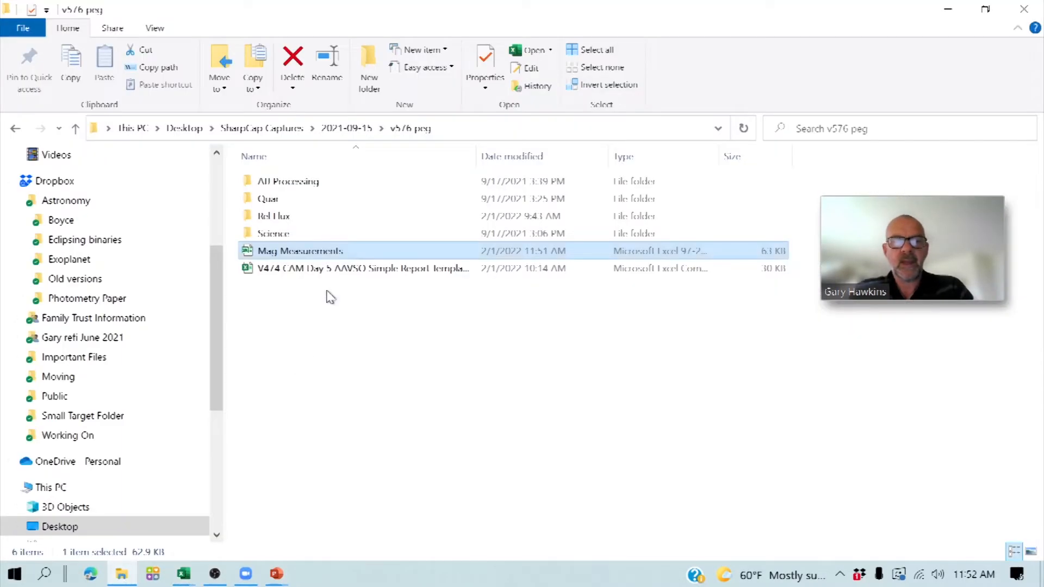
click(327, 274)
double_click(324, 269)
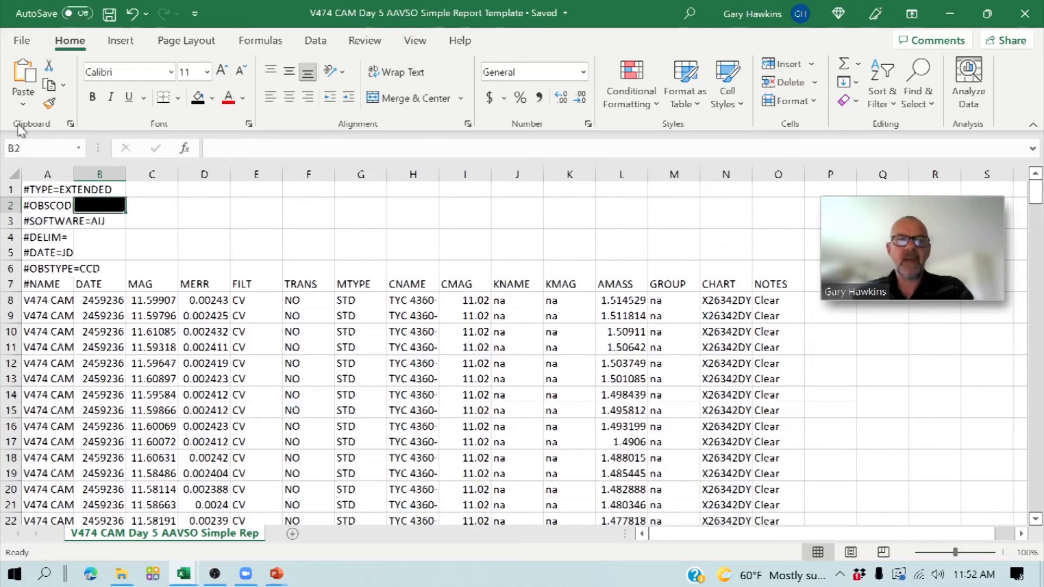
- Save a copy of the report template in the v576 peg folder as the comma-delimited CSV file V576_AAVSO Submission
click(21, 40)
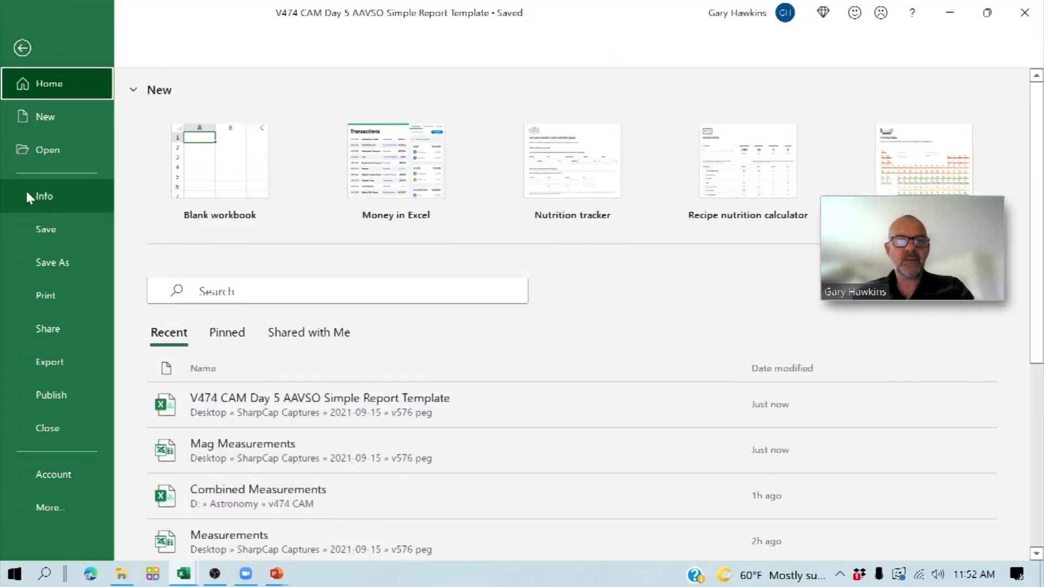
click(38, 270)
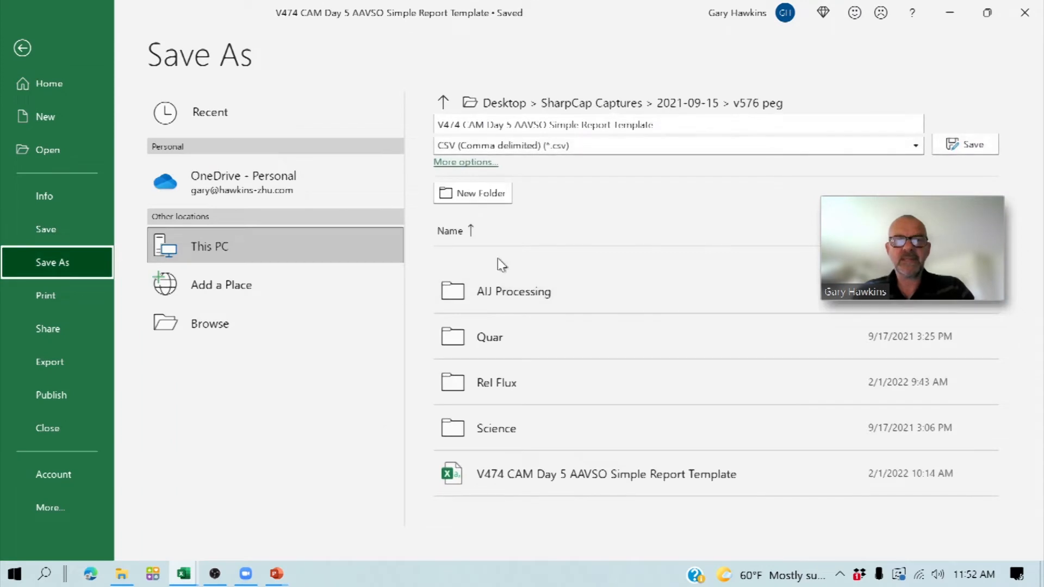
click(683, 126)
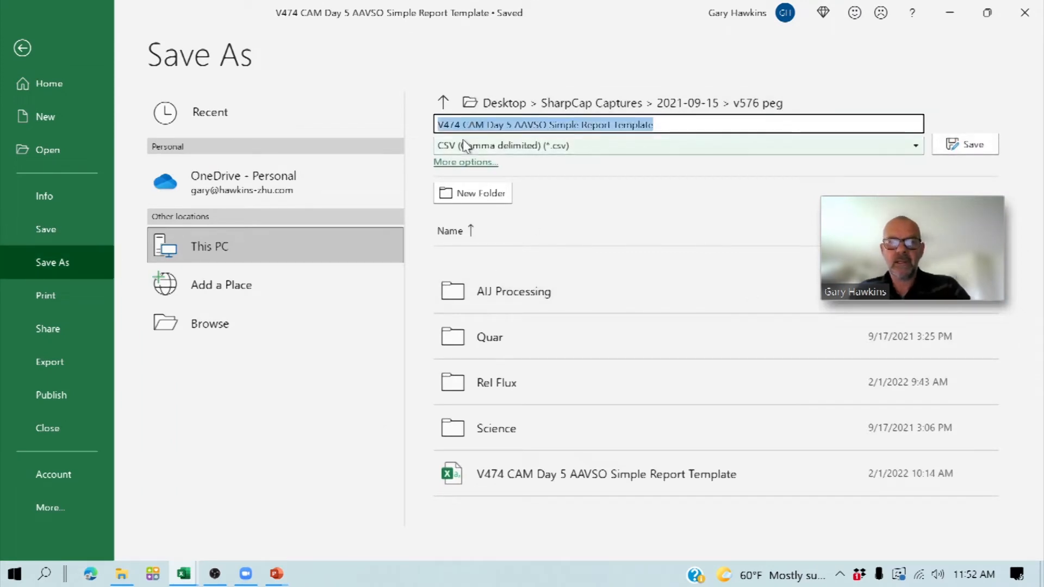
text(V576)
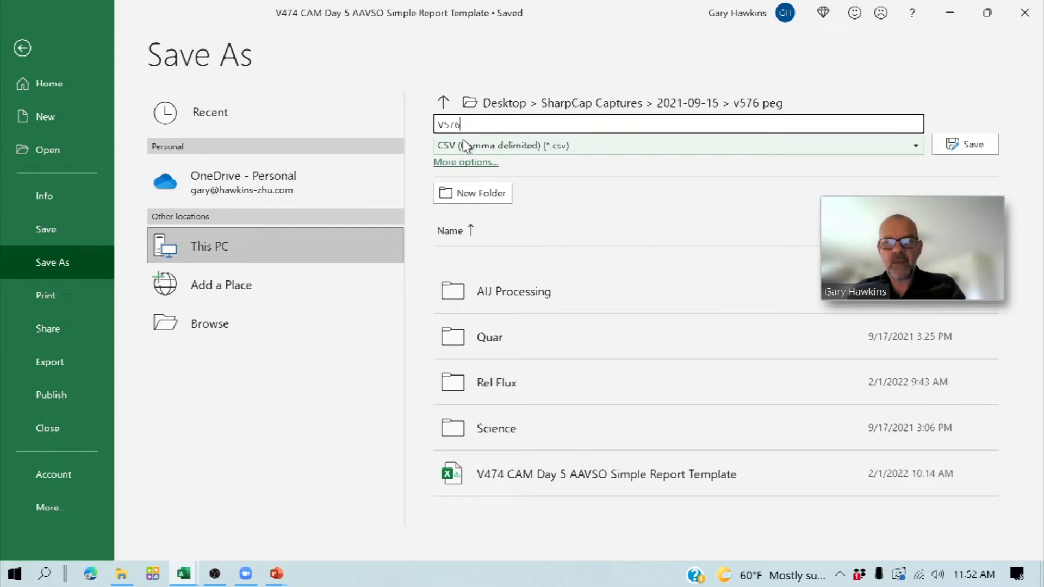
text(_AAVSO S)
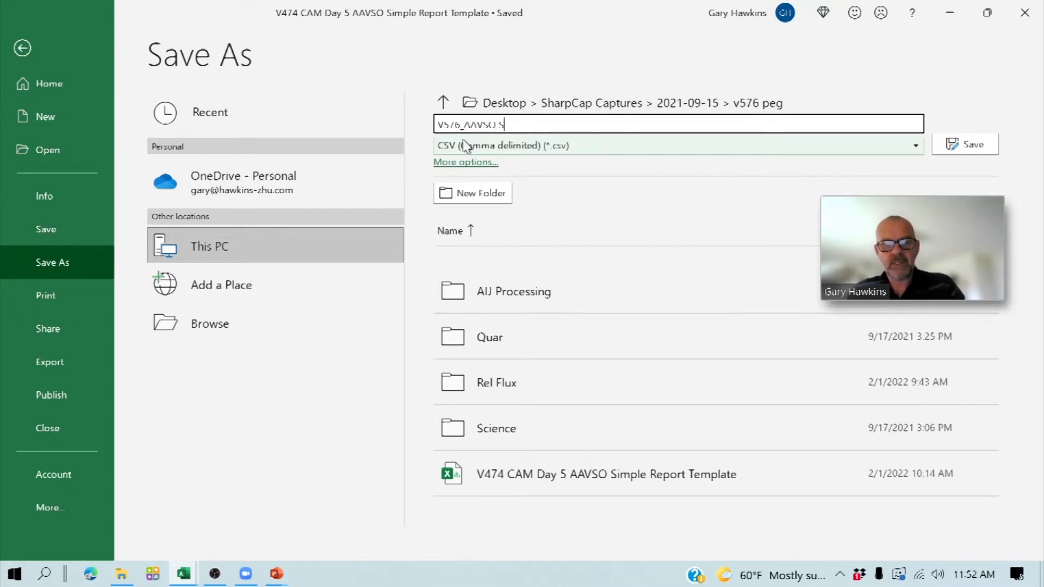
text(ubmission)
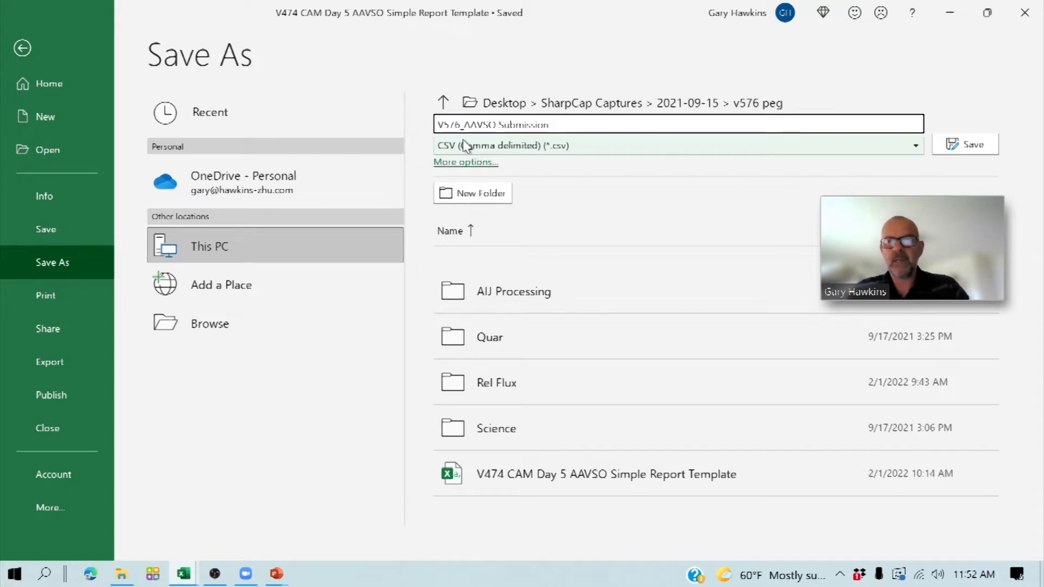
click(962, 145)
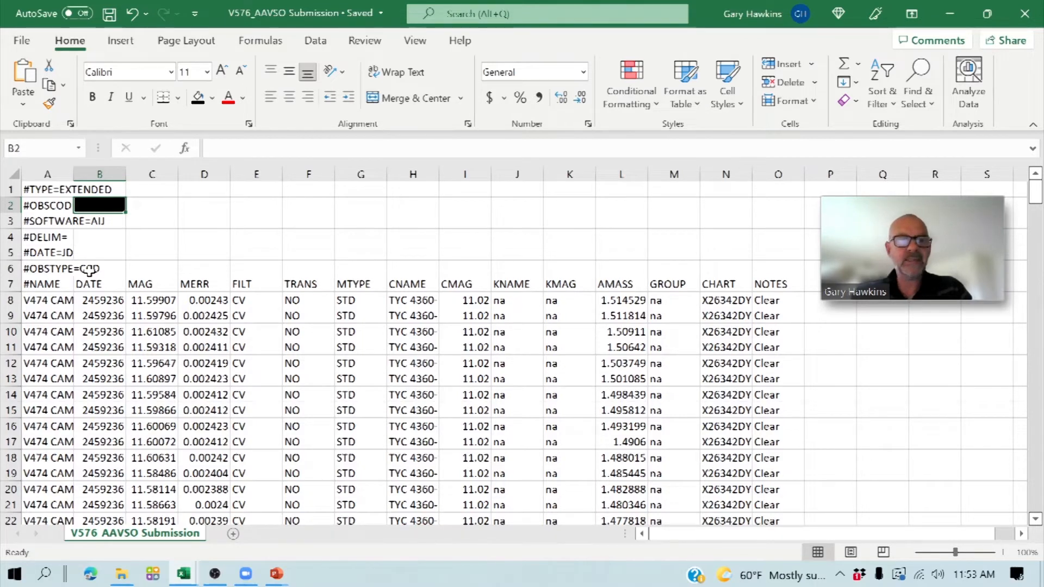
- Clear the old V474 CAM values in the NAME, DATE, MAG and MERR columns from row 8 to the last data row
click(58, 303)
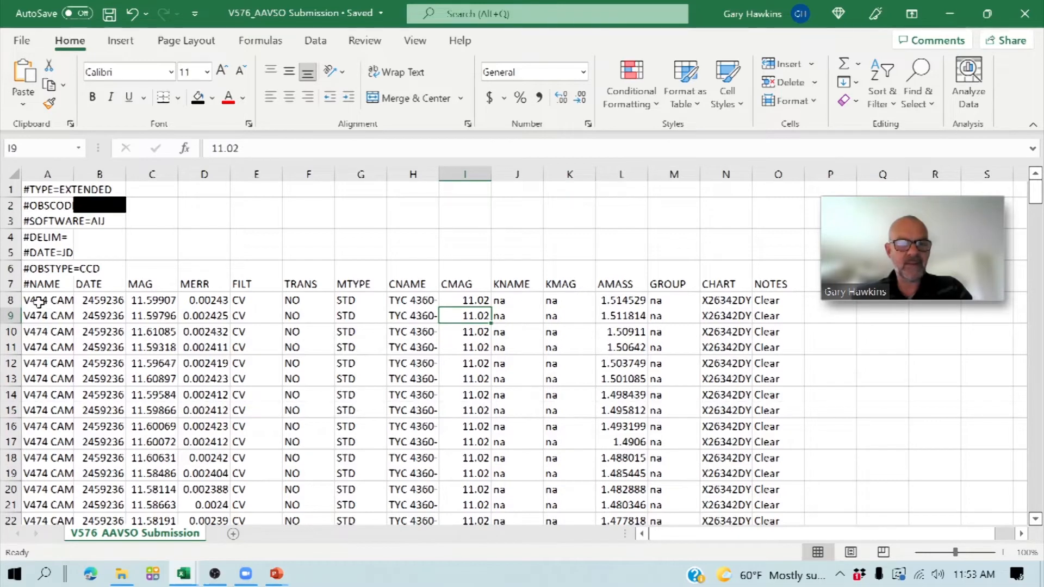
drag(38, 303, 199, 474)
key(Delete)
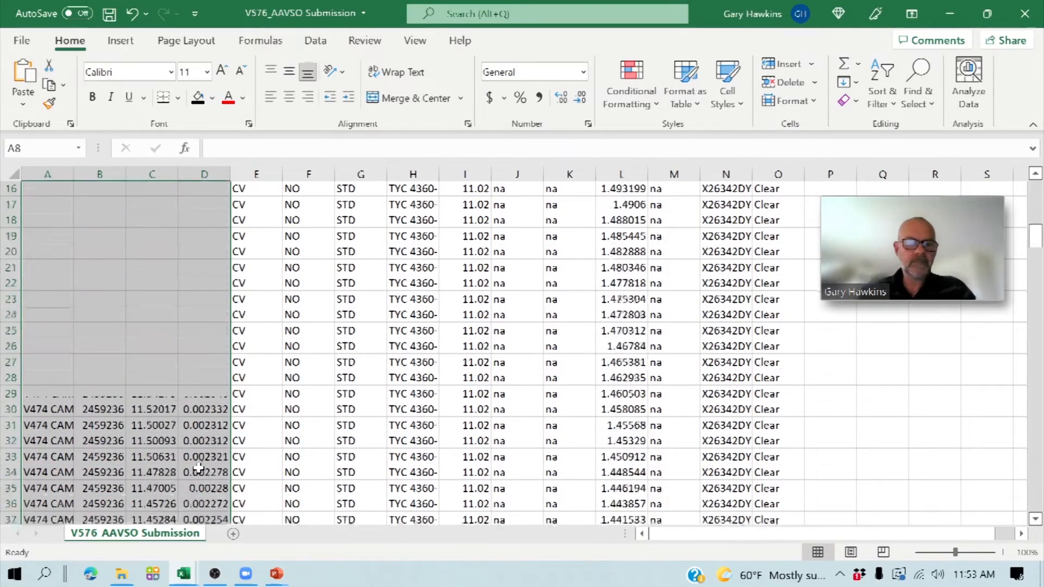
scroll(38, 384, down, 1)
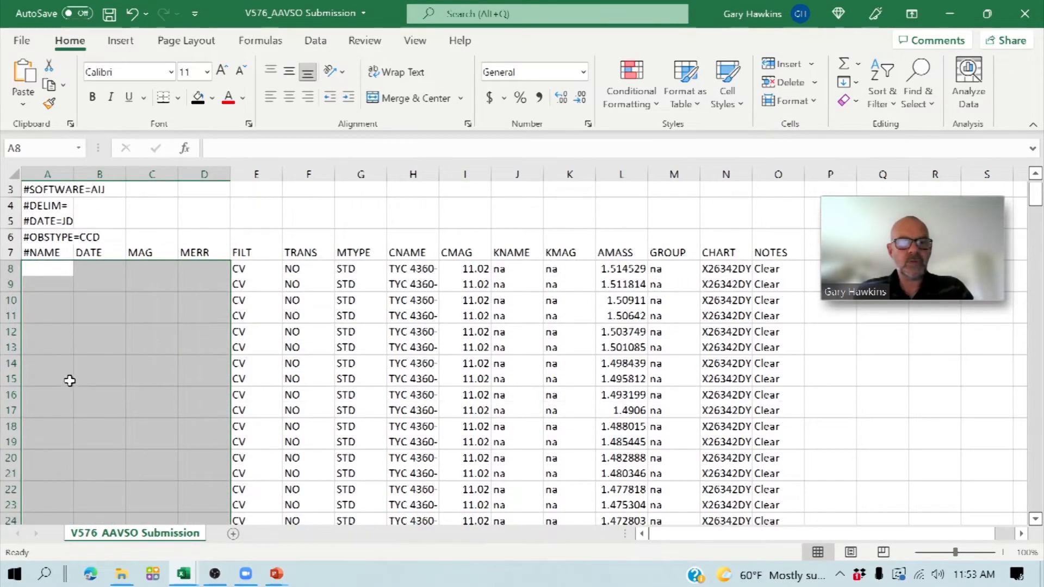
- Enter TG as the filter in cell E8 and copy it down the FILT column through all data rows
click(244, 267)
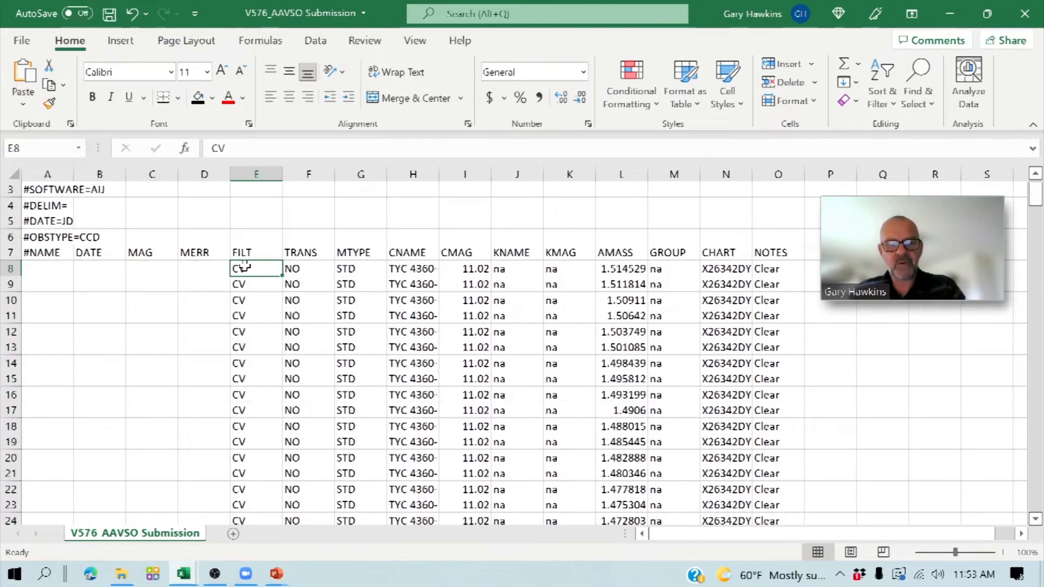
text(TG)
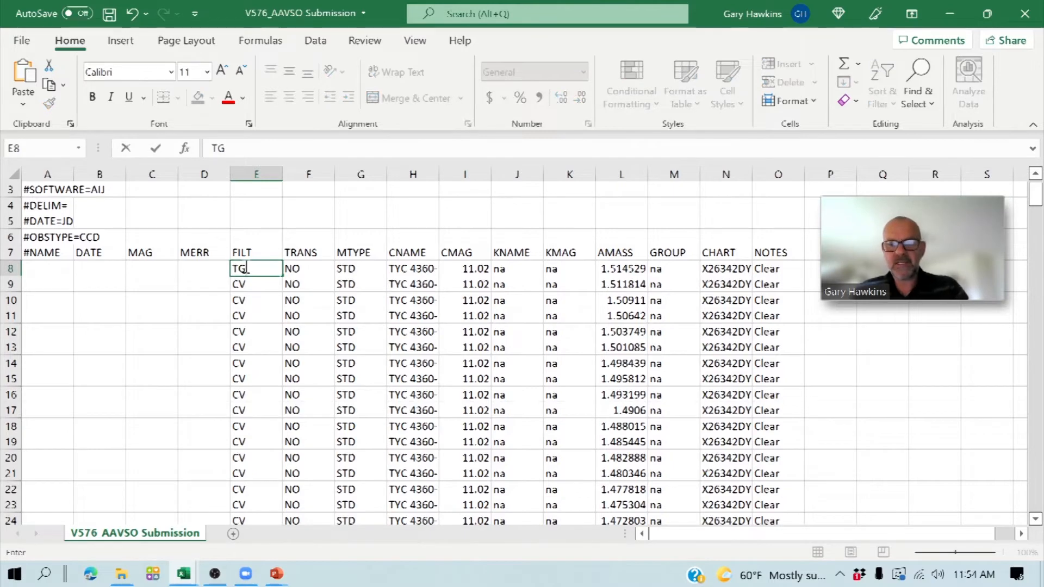
key(Return)
click(245, 268)
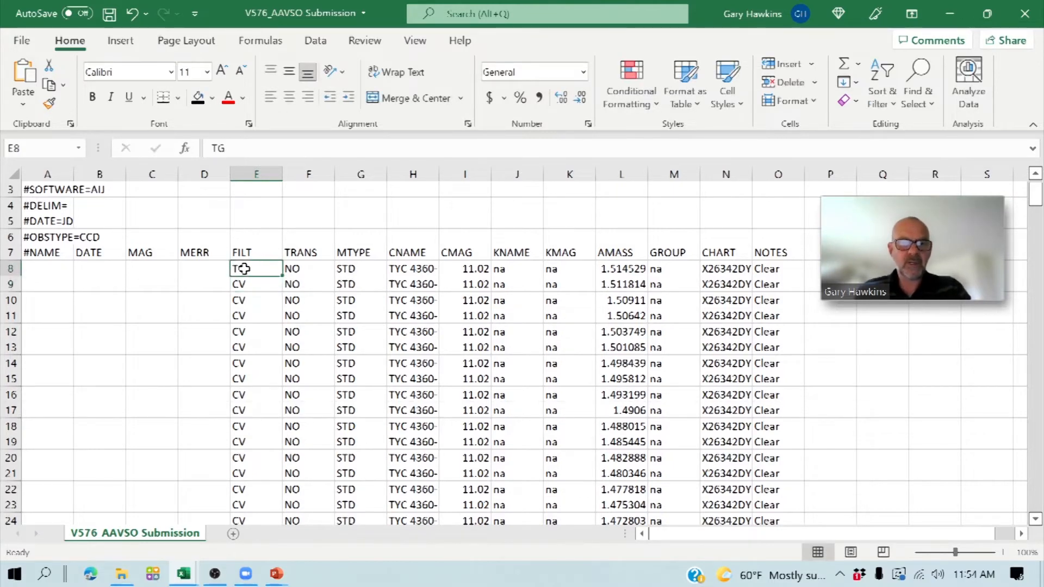
key(ctrl+c)
key(shift+Down)
key(shift+Down)
key(shift+Down)
key(shift+Down)
key(shift+Down)
key(shift+Down)
key(shift+Down)
key(shift+Down)
key(shift+Down)
key(shift+Down)
key(shift+Down)
key(shift+Down)
key(shift+Down)
key(shift+Down)
key(shift+Down)
key(shift+Down)
key(shift+Down)
key(shift+Down)
key(shift+Down)
key(shift+Down)
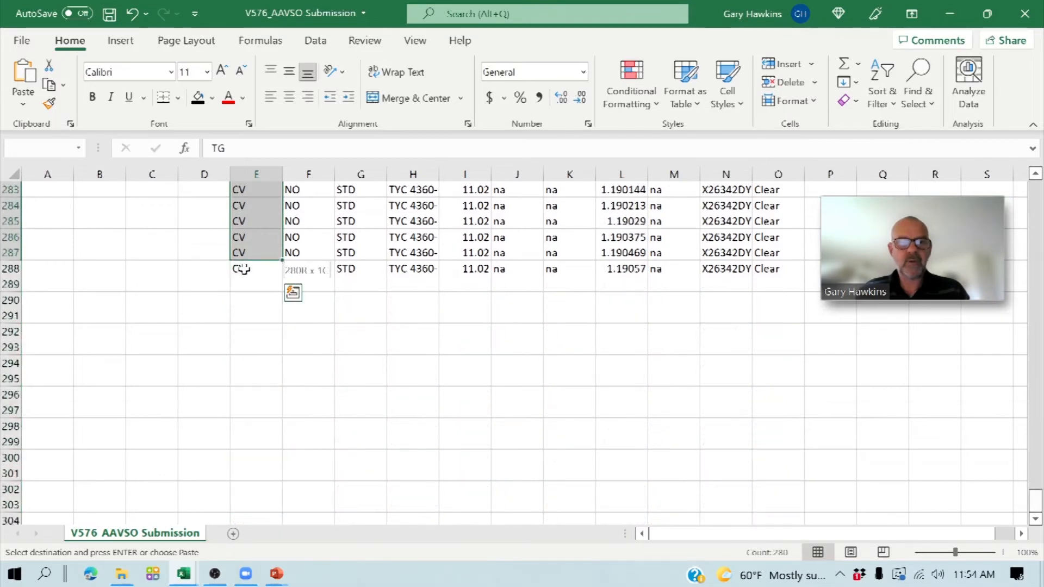
key(ctrl+v)
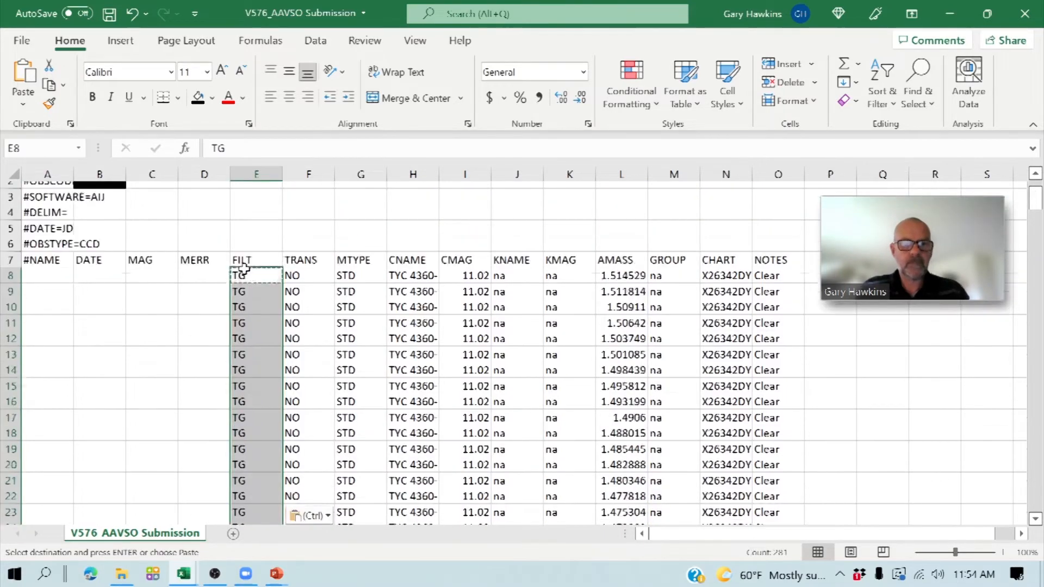
- Replace the CNAME entry in cell H8 with the new comparison star's designation, beginning TYC 1718-151
click(302, 284)
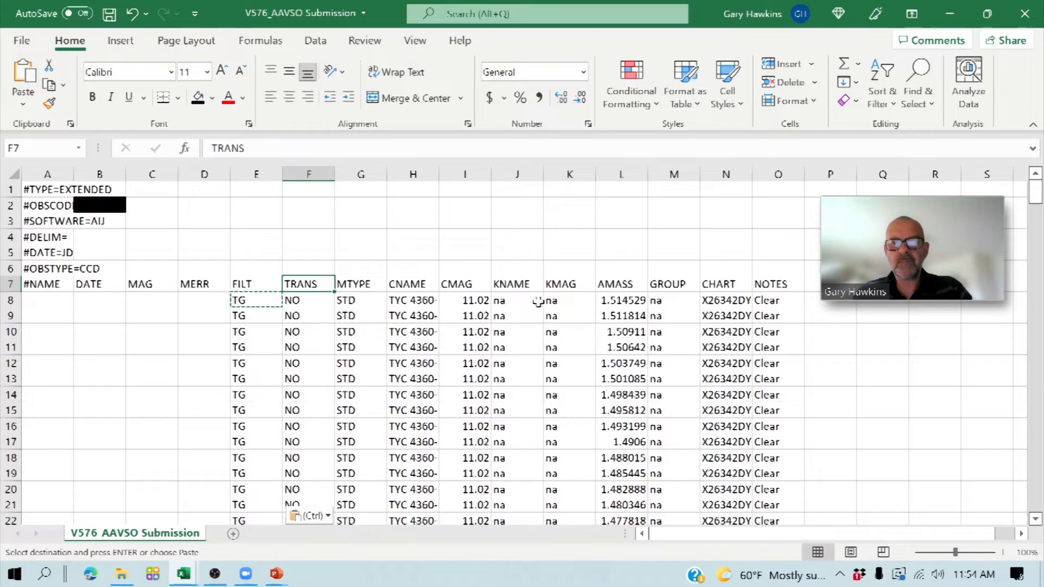
click(413, 301)
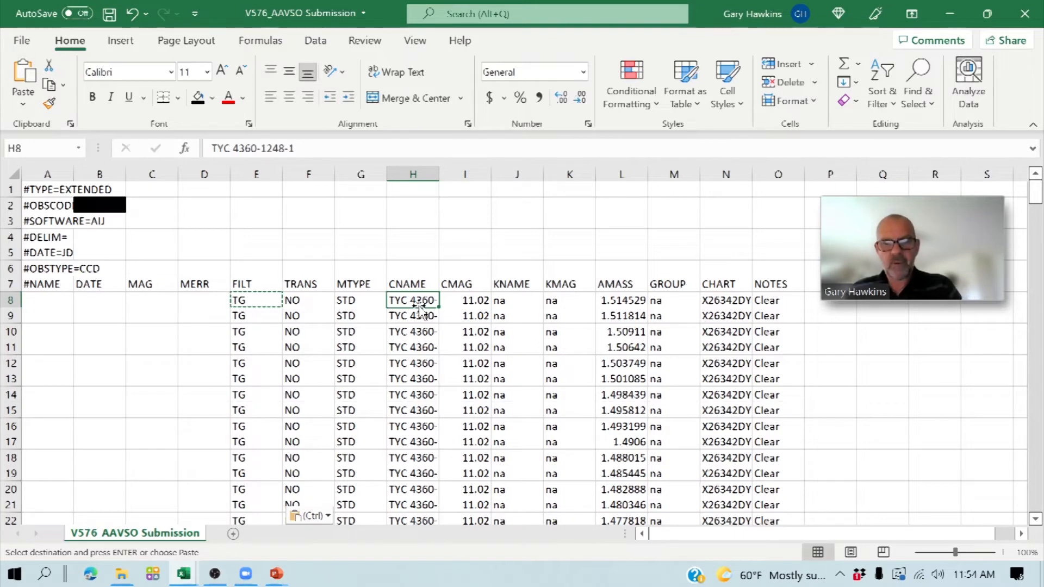
double_click(420, 305)
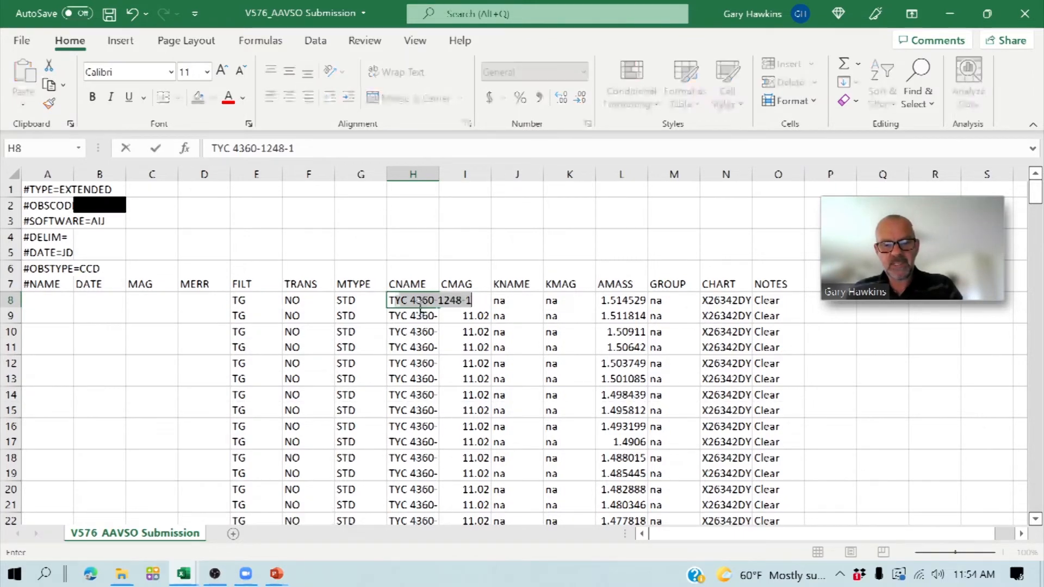
key(Delete)
text(1718-)
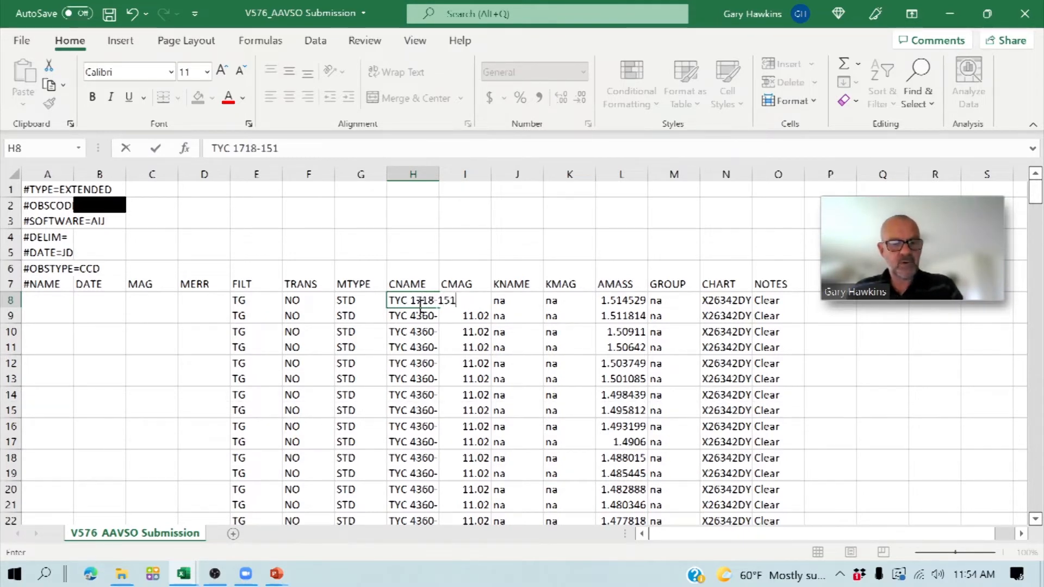
key(Return)
key(Up)
- Set the comparison star magnitude in the CMAG column of row 8 to 11.35
key(Right)
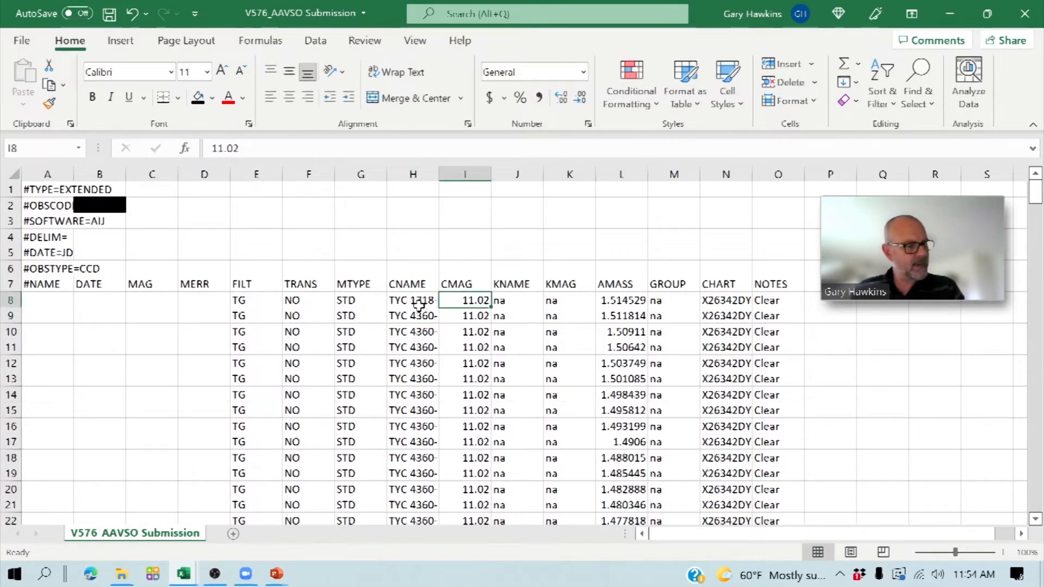
text(11.35)
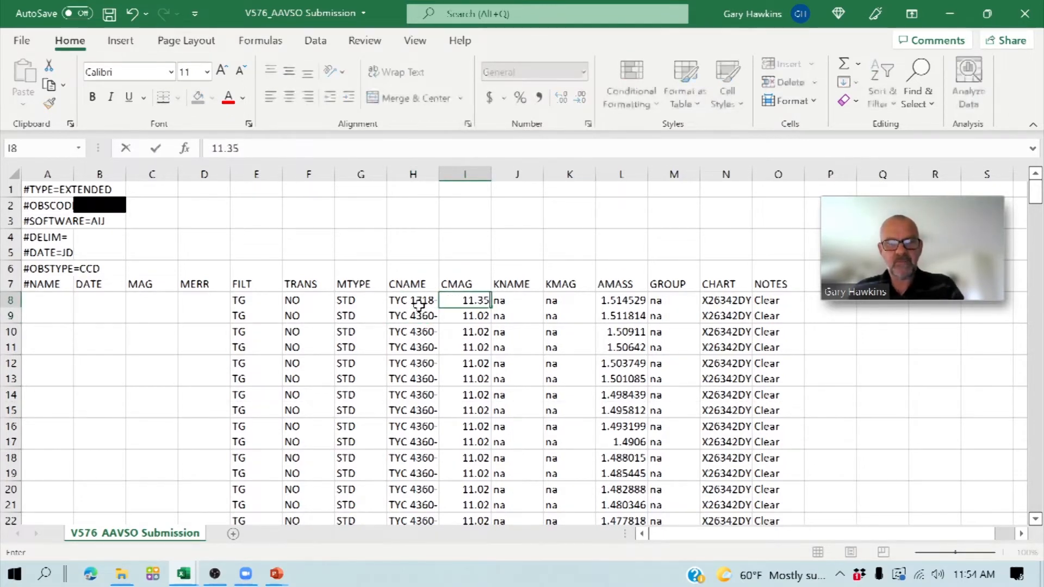
key(Return)
key(Up)
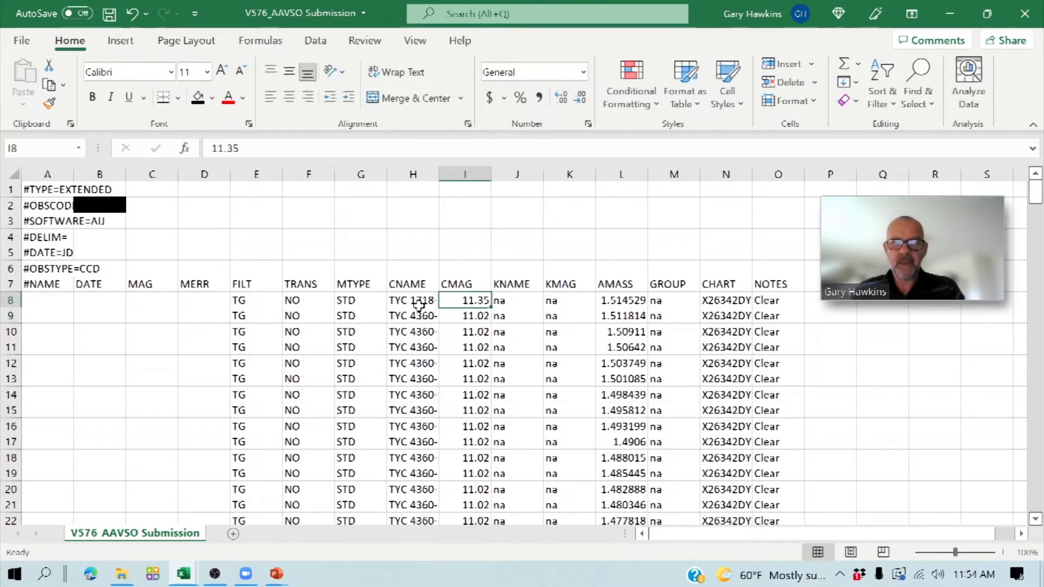
- Enter TYC 1718-1528-1 as the check star name in the KNAME column of row 8
key(Right)
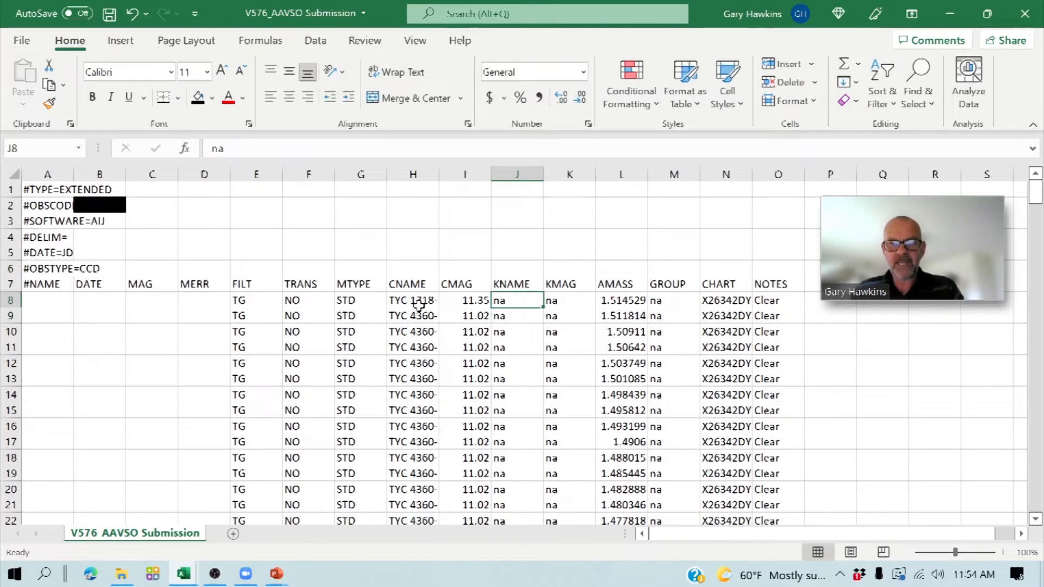
text(TYC 171)
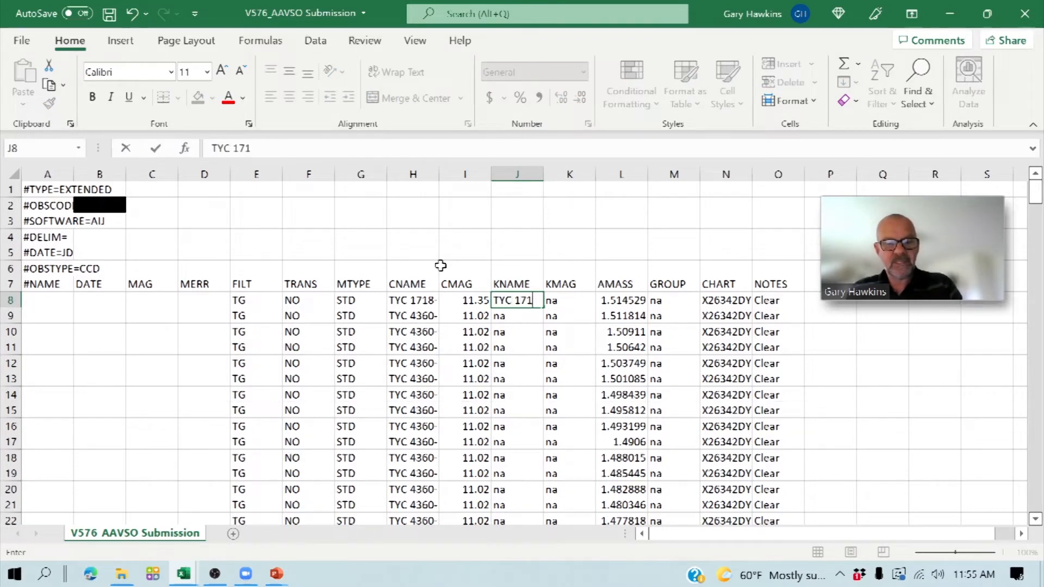
text(8-1528-)
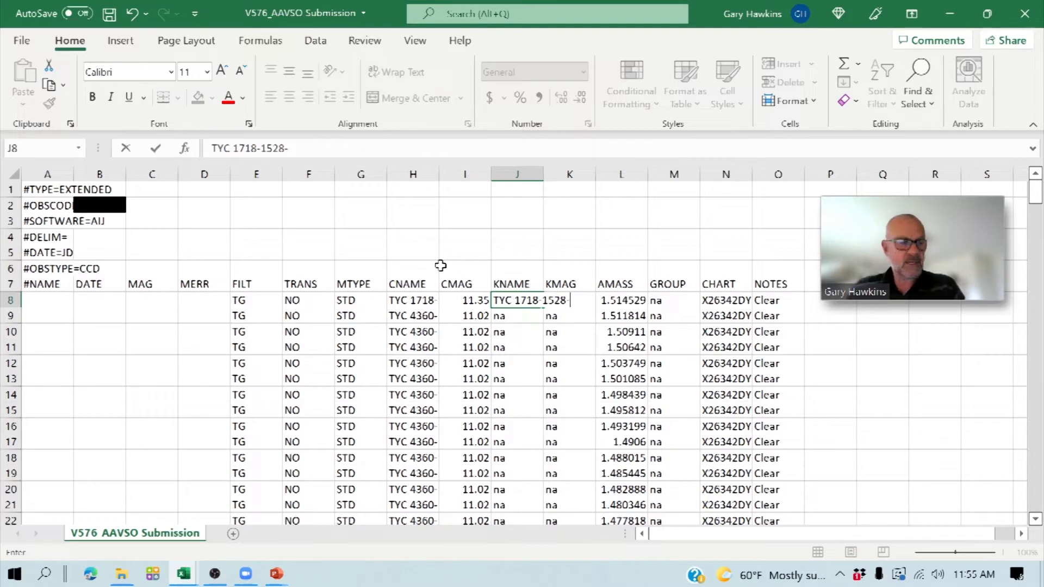
key(Return)
key(Up)
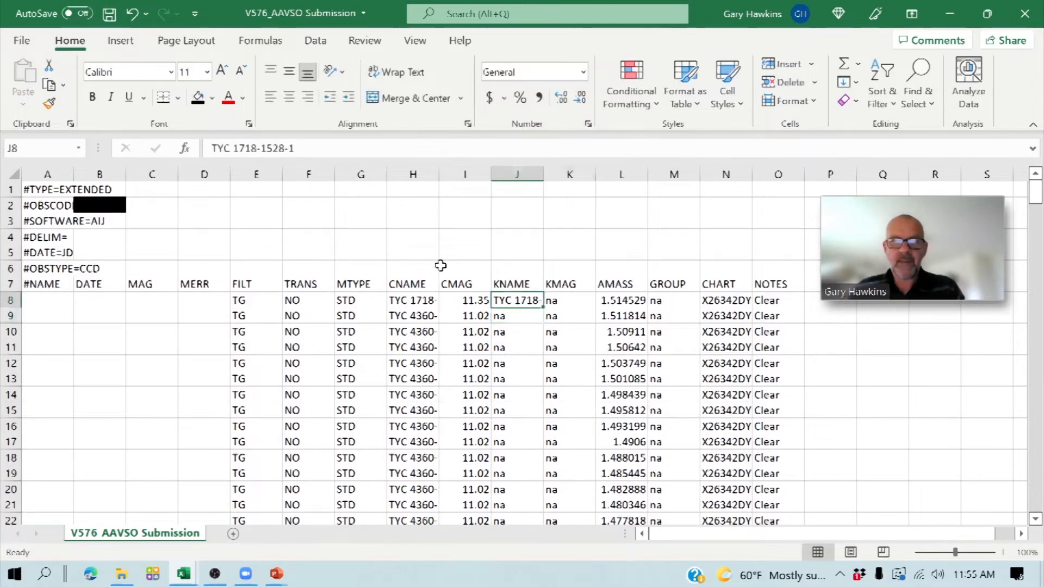
- Enter 11.09 as the check star magnitude in the KMAG column of row 8
key(Right)
text(11)
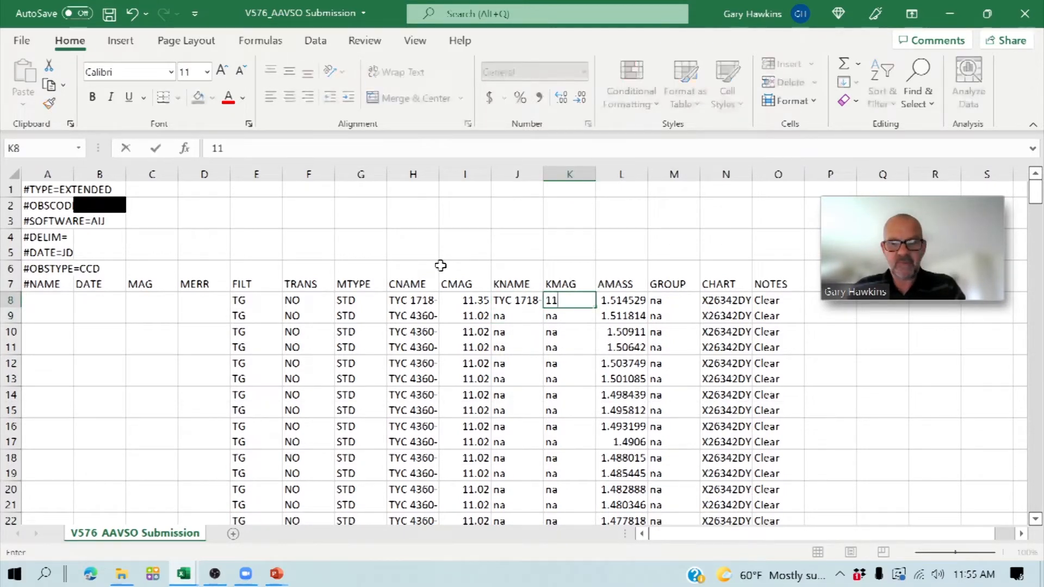
text(0.09)
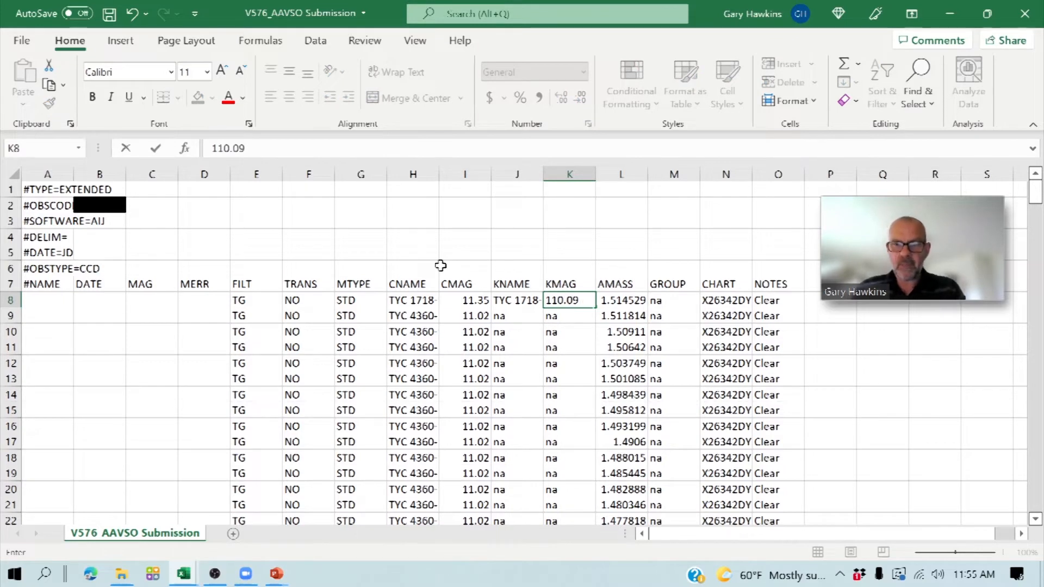
key(BackSpace)
key(BackSpace)
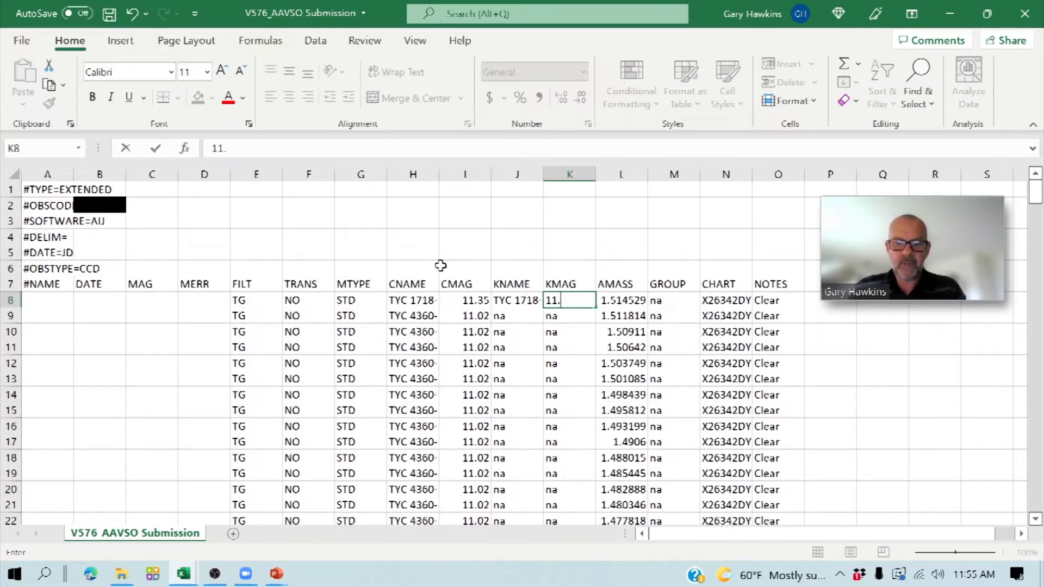
text(9)
key(Return)
key(Up)
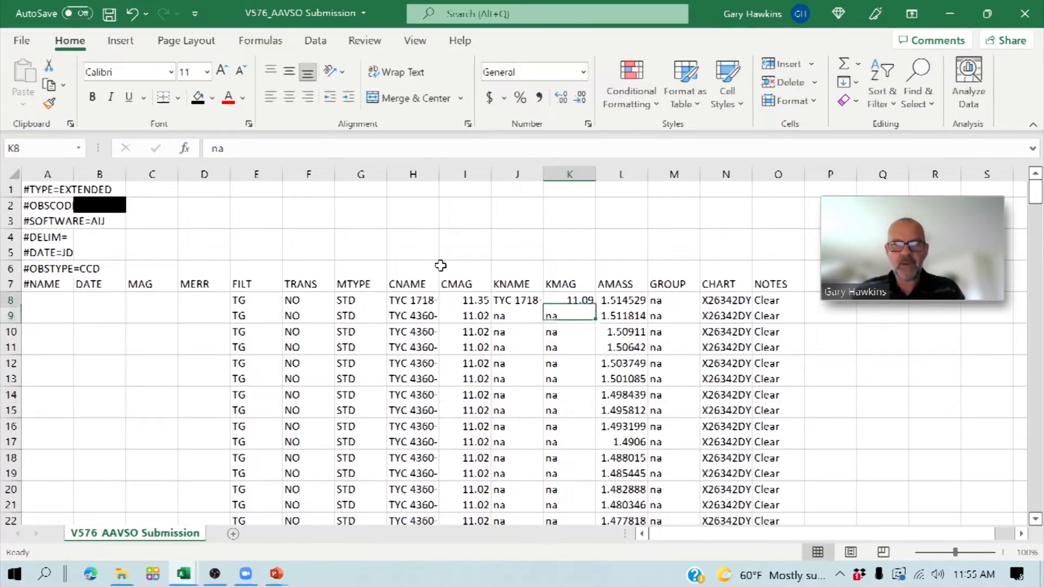
- Copy the row 8 CNAME, CMAG, KNAME and KMAG entries down through all data rows to row 288
key(Left)
key(Left)
key(Left)
key(shift+Right)
key(shift+Right)
key(shift+Right)
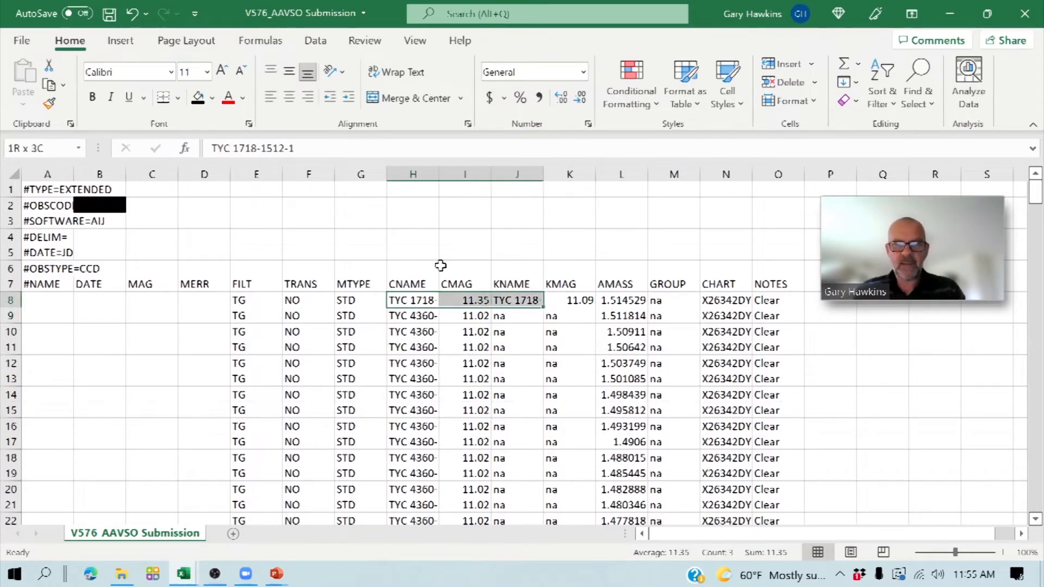
key(ctrl+c)
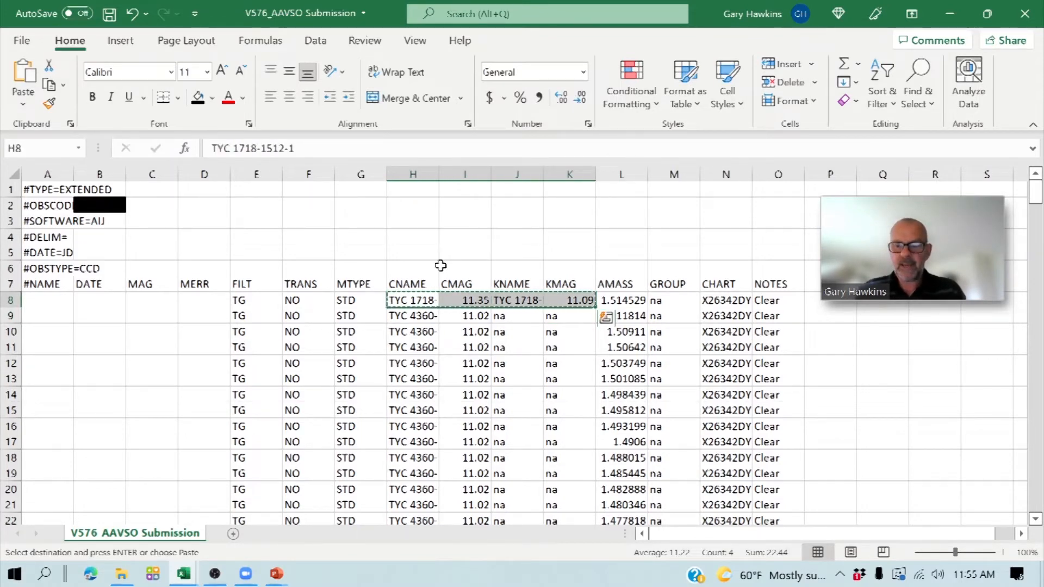
key(shift+Down)
key(shift+Down)
key(shift+Down)
key(shift+Down)
key(shift+Down)
key(shift+Down)
key(shift+Down)
key(shift+Down)
key(shift+Down)
key(shift+Down)
key(shift+Down)
key(shift+Down)
key(shift+Down)
key(shift+Down)
key(shift+Down)
key(shift+Down)
key(shift+Down)
key(shift+Down)
key(shift+Down)
key(shift+Down)
key(shift+Down)
key(shift+Down)
key(shift+Down)
key(shift+Down)
key(shift+Down)
key(shift+Down)
key(shift+Down)
key(shift+Down)
key(shift+Down)
key(shift+Down)
key(shift+Down)
key(shift+Down)
key(shift+Down)
key(shift+Down)
key(shift+Down)
key(shift+Down)
key(shift+Down)
key(shift+Down)
key(shift+Down)
key(shift+Down)
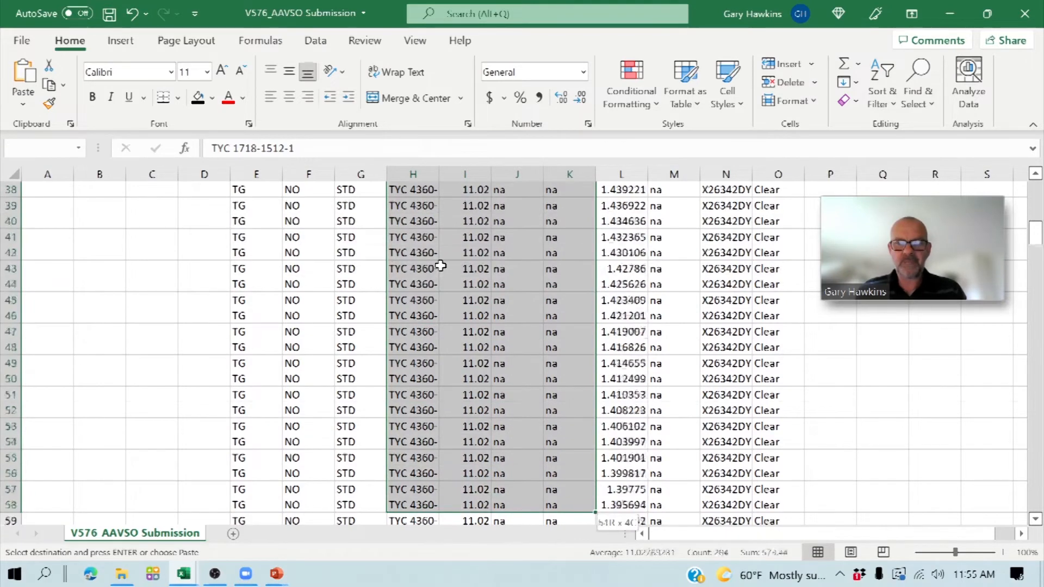
key(shift+Up)
key(shift+Up)
key(shift+Up)
key(shift+Up)
key(shift+Up)
key(shift+Up)
key(shift+Up)
key(shift+Up)
key(shift+Up)
key(shift+Up)
key(shift+Up)
key(shift+Up)
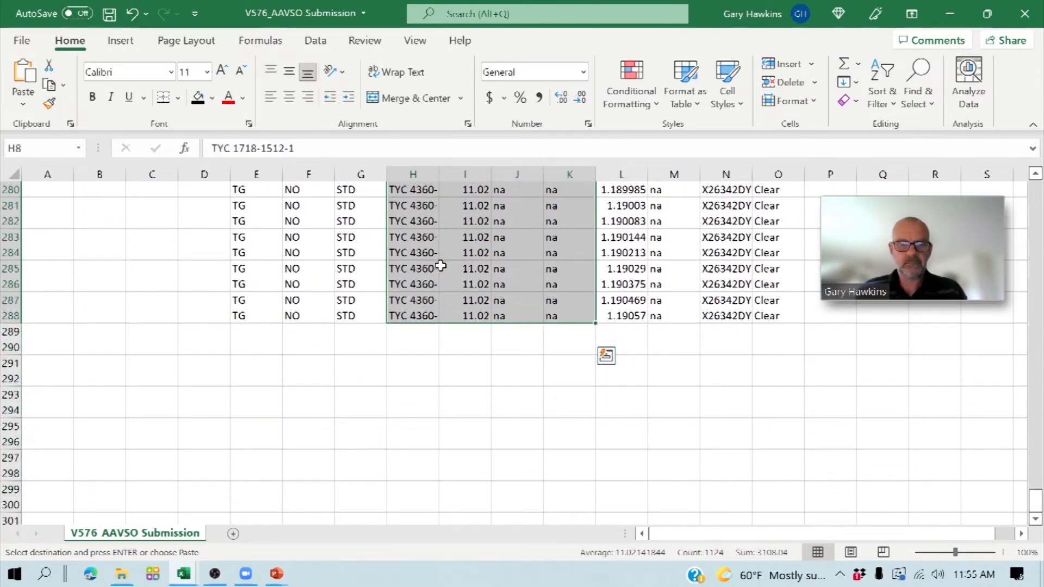
key(ctrl+v)
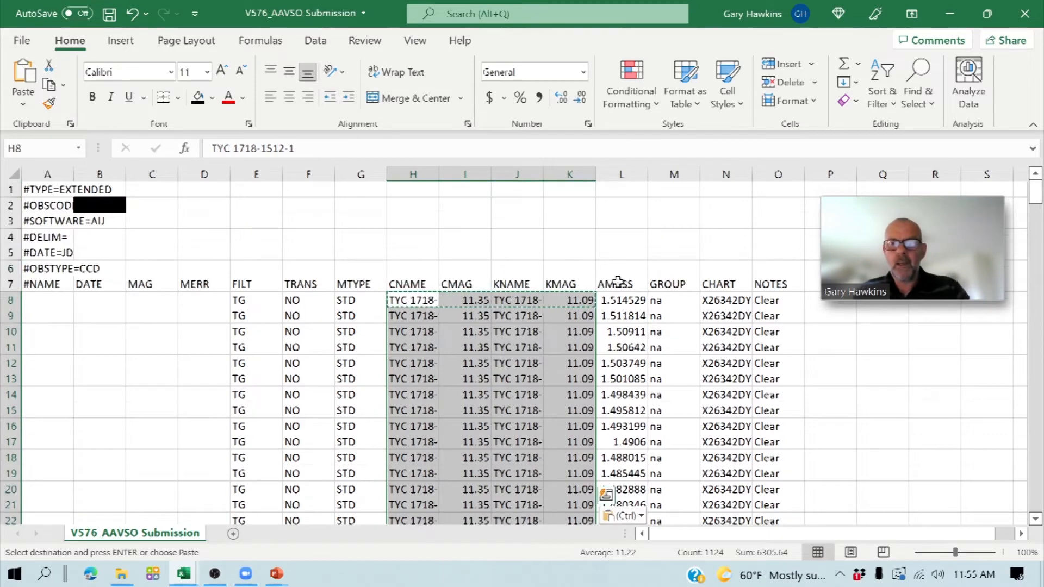
- Clear the template's old airmass values from the AMASS column, rows 8 through 288
click(619, 301)
key(shift+Down)
key(shift+Down)
key(shift+Down)
key(shift+Down)
key(shift+Down)
key(shift+Down)
key(shift+Down)
key(shift+Down)
key(shift+Down)
key(shift+Down)
key(shift+Down)
key(shift+Down)
key(shift+Down)
key(shift+Down)
key(shift+Down)
key(shift+Down)
key(shift+Down)
key(shift+Down)
key(shift+Down)
key(shift+Down)
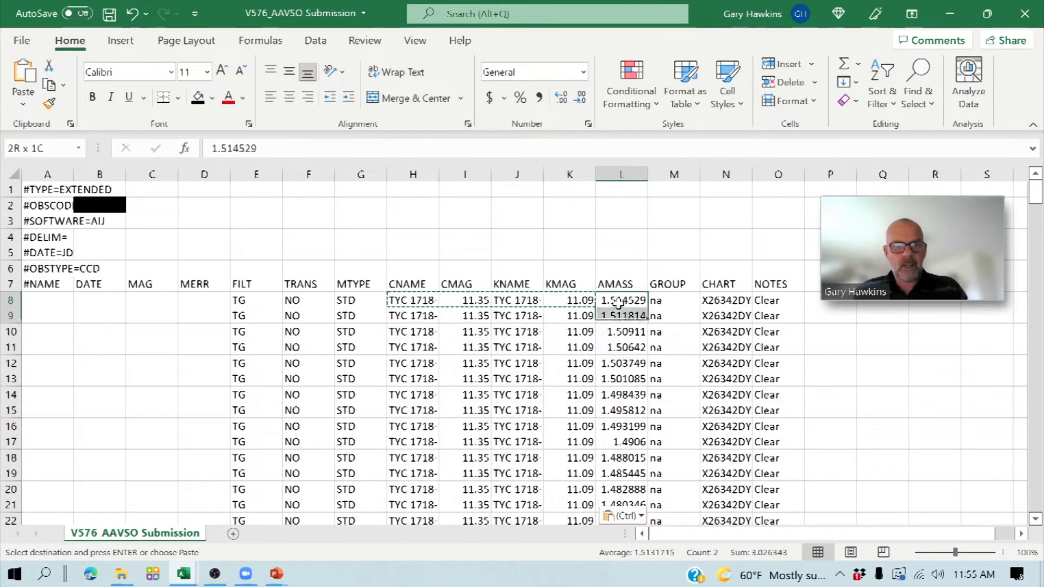
key(shift+Down)
key(shift+Down)
key(shift+Down)
key(shift+Down)
key(shift+Down)
key(shift+Down)
key(shift+Down)
key(shift+Down)
key(shift+Down)
key(shift+Down)
key(shift+Down)
key(shift+Down)
key(shift+Down)
key(shift+Down)
key(shift+Down)
key(shift+Down)
key(shift+Down)
key(shift+Down)
key(shift+Down)
key(shift+Down)
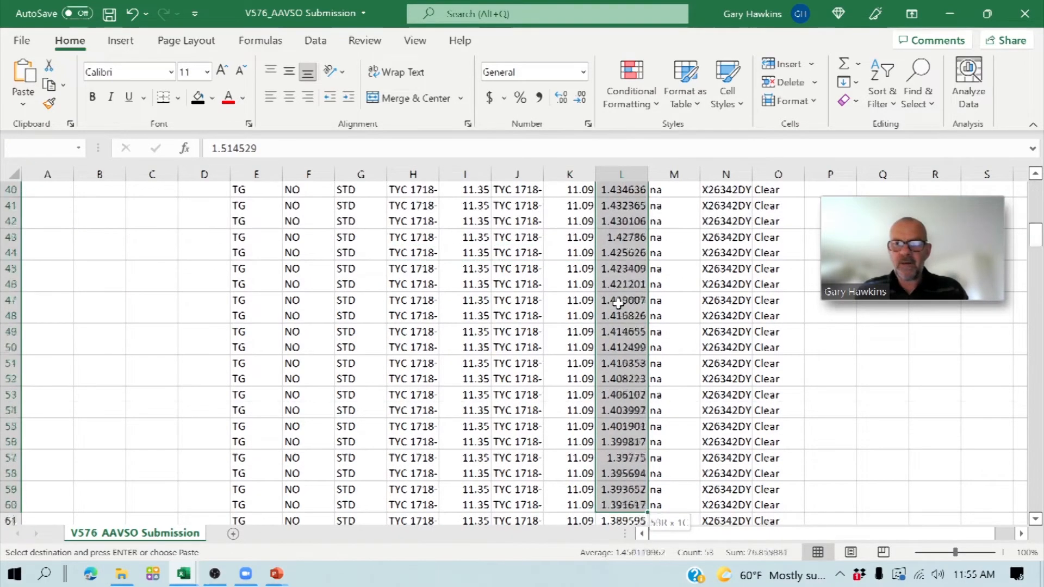
key(shift+Down)
key(shift+Down)
key(shift+Down)
key(shift+Down)
key(shift+Down)
key(shift+Down)
key(shift+Down)
key(shift+Down)
key(shift+Down)
key(shift+Down)
key(shift+Down)
key(shift+Down)
key(shift+Down)
key(shift+Down)
key(shift+Down)
key(shift+Down)
key(shift+Down)
key(shift+Down)
key(shift+Down)
key(shift+Down)
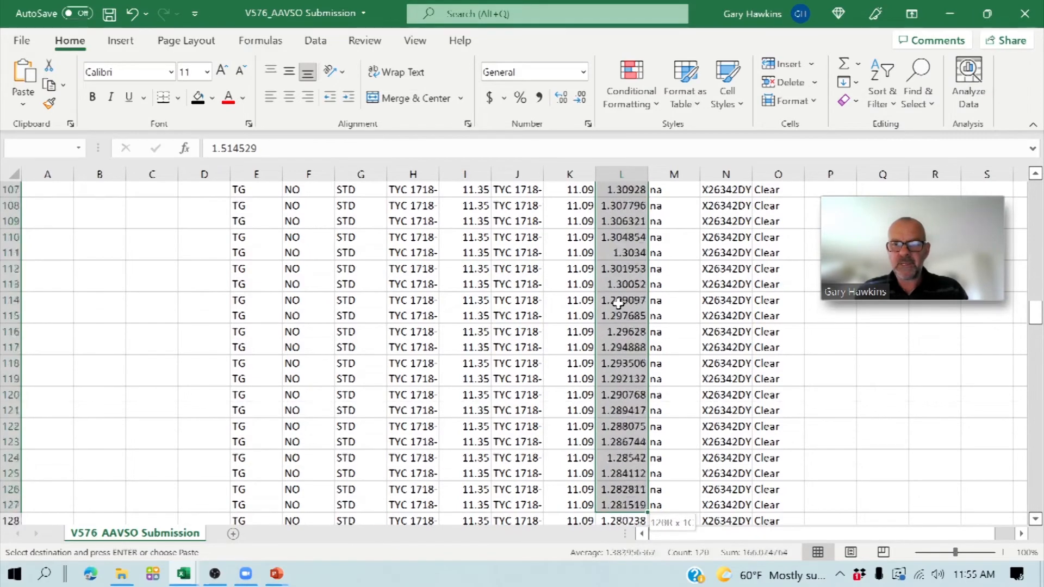
key(shift+Down)
key(shift+Down)
key(shift+Down)
key(shift+Down)
key(shift+Down)
key(shift+Down)
key(shift+Down)
key(shift+Down)
key(shift+Down)
key(shift+Up)
key(shift+Up)
key(shift+Up)
key(shift+Up)
key(shift+Up)
key(shift+Up)
key(shift+Up)
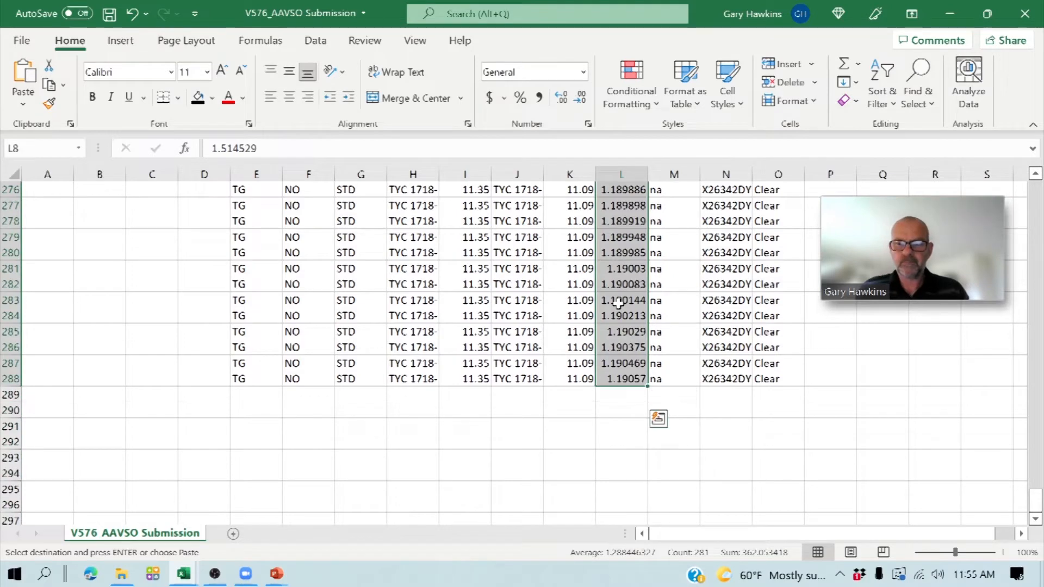
key(Delete)
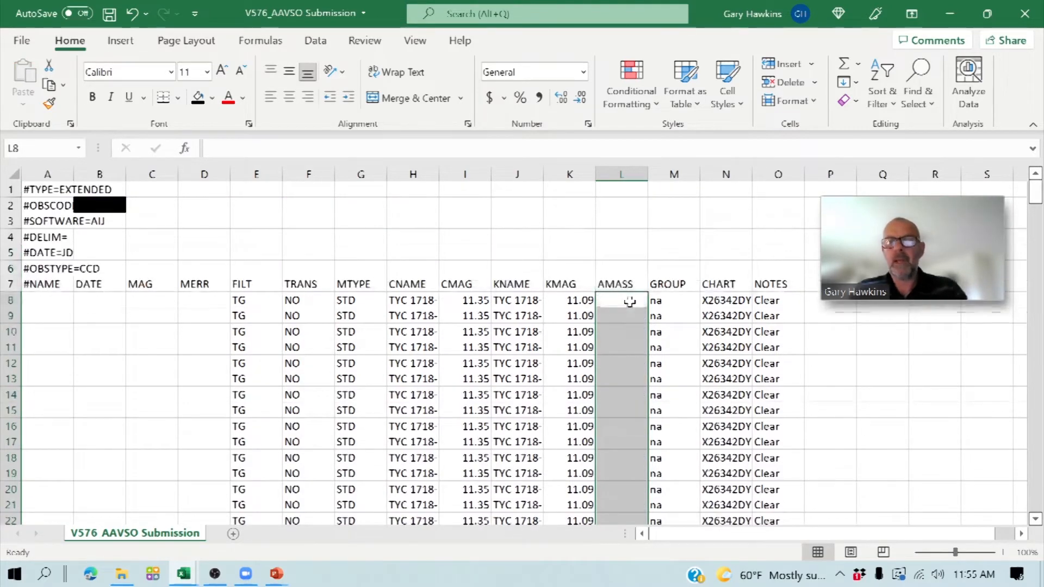
- Clear the old chart IDs from the CHART column, rows 8 through 288
click(713, 301)
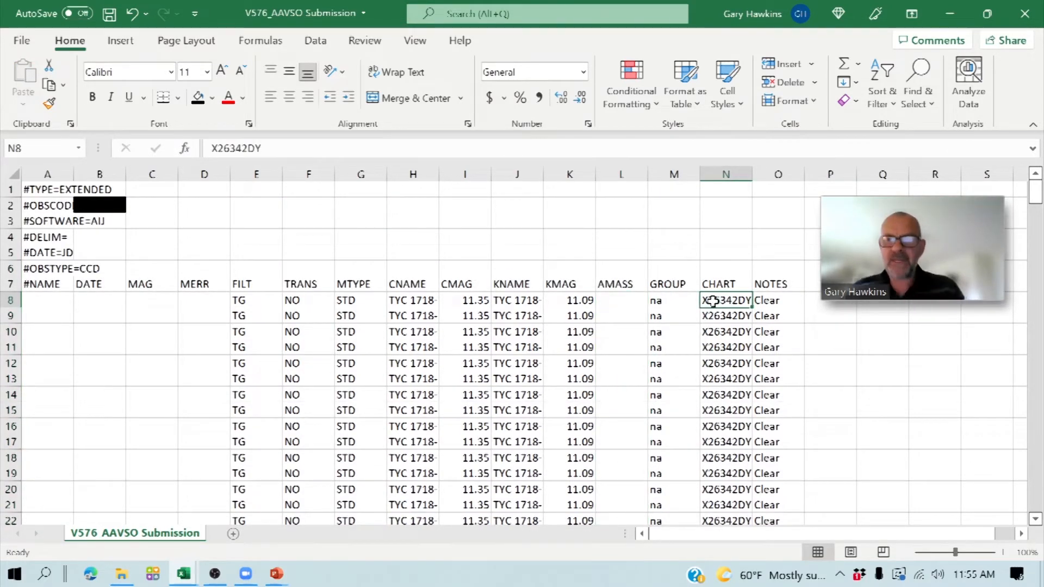
key(shift+Down)
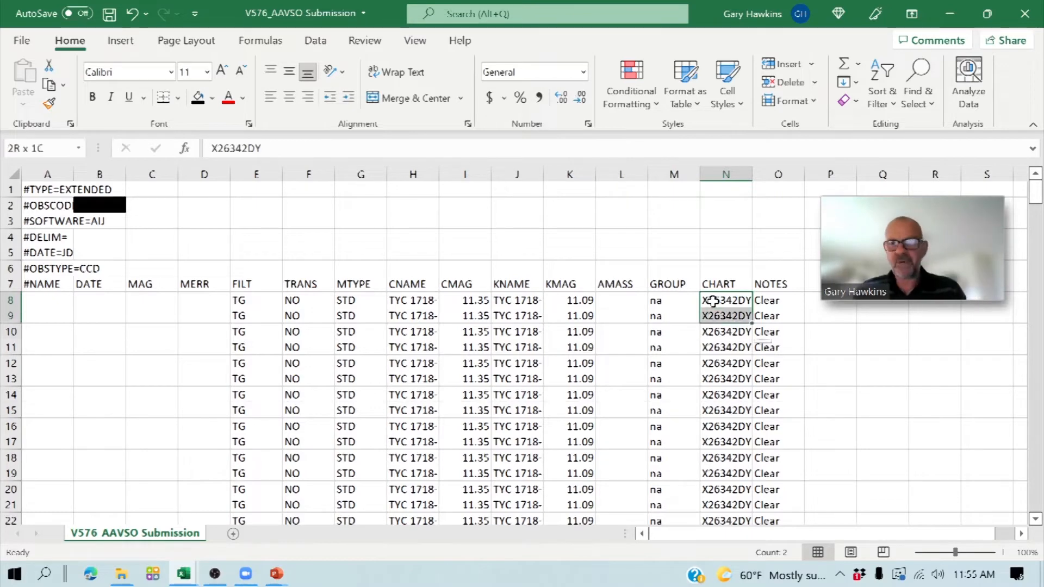
key(shift+Down)
key(shift+Down)
key(shift+Down)
key(shift+Down)
key(shift+Down)
key(shift+Down)
key(shift+Down)
key(shift+Down)
key(shift+Down)
key(shift+Down)
key(shift+Down)
key(shift+Down)
key(shift+Down)
key(shift+Down)
key(shift+Down)
key(shift+Down)
key(shift+Down)
key(shift+Down)
key(shift+Down)
key(shift+Down)
key(shift+Down)
key(shift+Down)
key(shift+Down)
key(shift+Down)
key(shift+Down)
key(shift+Down)
key(shift+Down)
key(shift+Down)
key(shift+Down)
key(shift+Down)
key(shift+Down)
key(shift+Down)
key(shift+Down)
key(shift+Down)
key(shift+Down)
key(shift+Down)
key(shift+Down)
key(shift+Down)
key(shift+Down)
key(shift+Down)
key(shift+Down)
key(shift+Down)
key(shift+Down)
key(shift+Down)
key(shift+Down)
key(shift+Down)
key(shift+Down)
key(shift+Down)
key(shift+Down)
key(shift+Down)
key(shift+Down)
key(shift+Down)
key(shift+Down)
key(shift+Down)
key(shift+Down)
key(shift+Down)
key(shift+Down)
key(shift+Down)
key(shift+Down)
key(shift+Down)
key(shift+Down)
key(shift+Down)
key(shift+Down)
key(shift+Down)
key(shift+Down)
key(shift+Down)
key(shift+Down)
key(shift+Down)
key(shift+Down)
key(shift+Down)
key(shift+Down)
key(shift+Down)
key(shift+Down)
key(shift+Down)
key(shift+Down)
key(shift+Down)
key(shift+Down)
key(shift+Down)
key(shift+Down)
key(shift+Down)
key(shift+Down)
key(shift+Down)
key(shift+Down)
key(shift+Down)
key(shift+Down)
key(shift+Down)
key(shift+Down)
key(shift+Down)
key(shift+Down)
key(shift+Down)
key(shift+Down)
key(shift+Down)
key(shift+Down)
key(shift+Down)
key(shift+Down)
key(shift+Down)
key(shift+Down)
key(shift+Down)
key(shift+Down)
key(shift+Down)
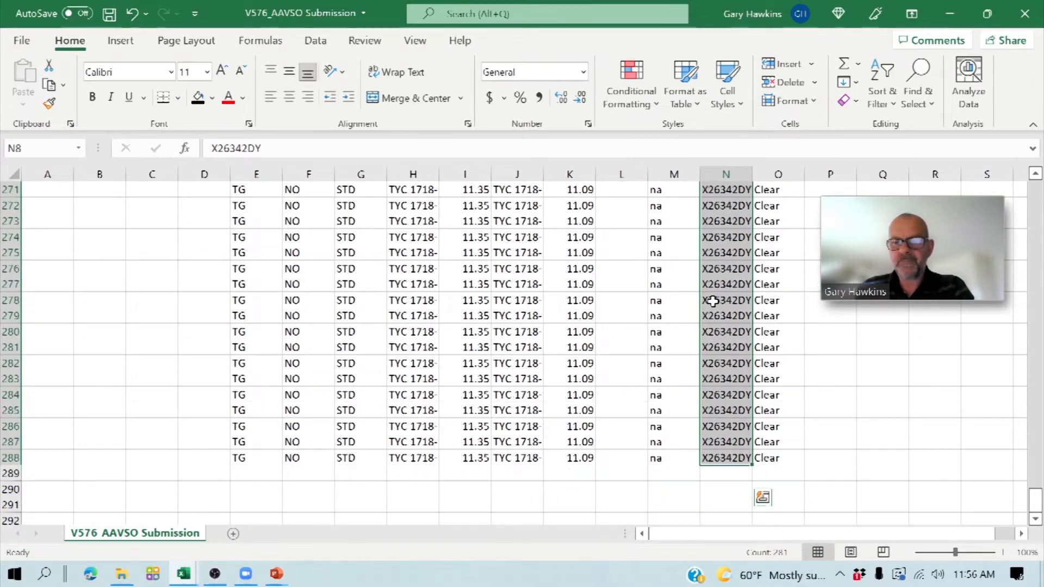
key(Delete)
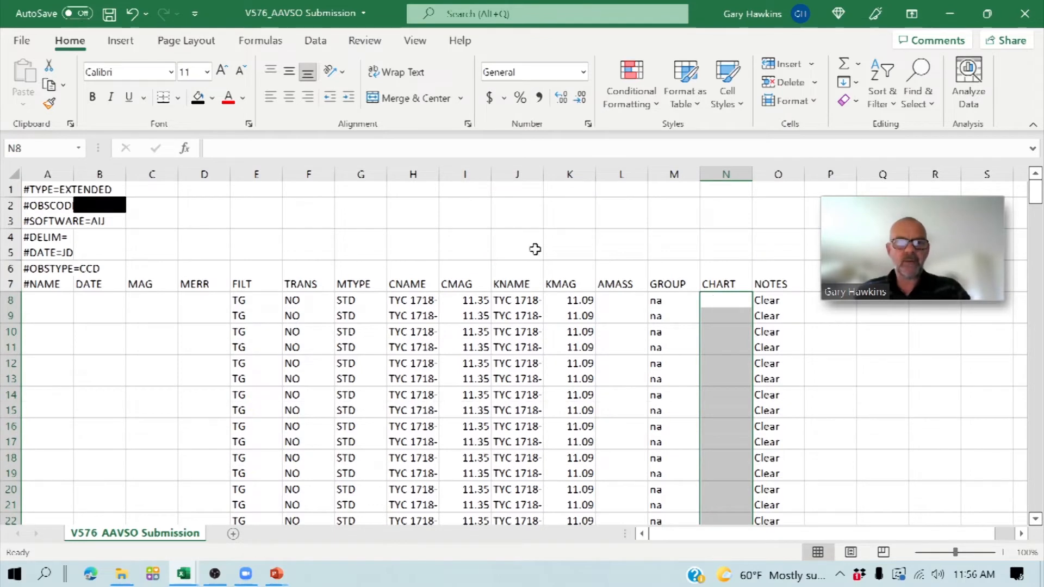
- Enter V576 PEG as the star name in cell A8 of the #NAME column
click(50, 305)
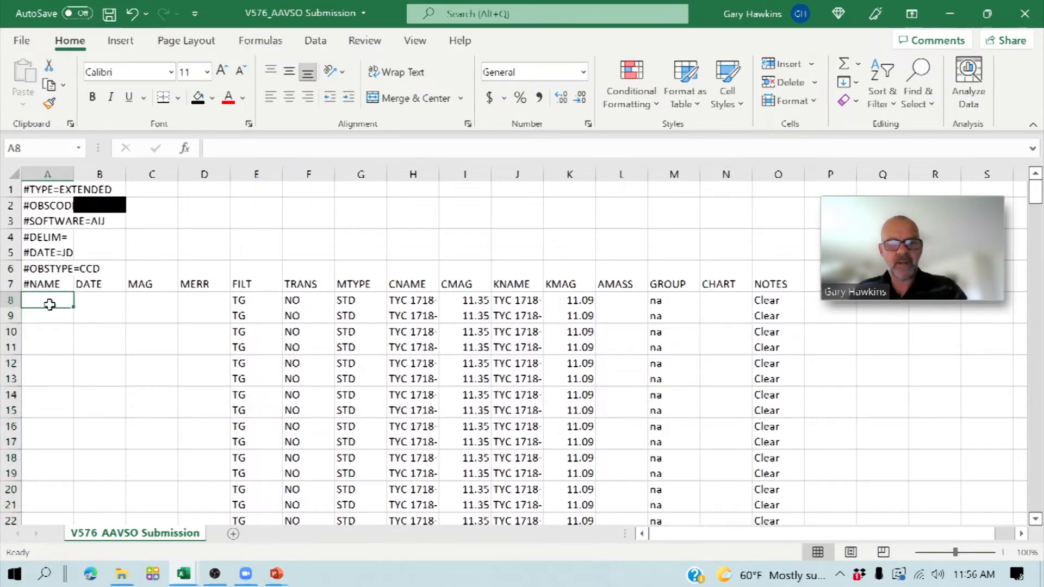
text(V%)
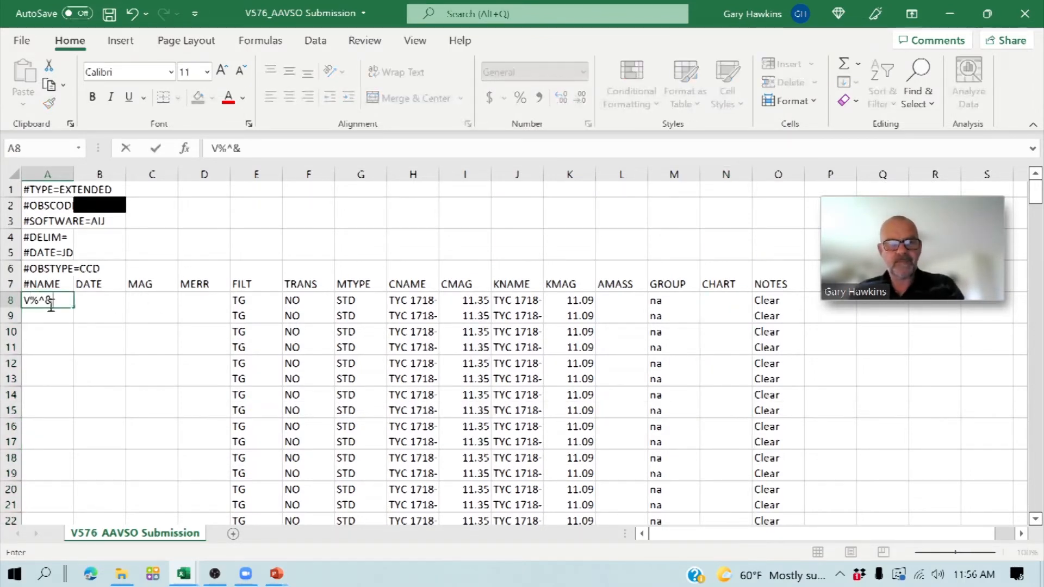
key(BackSpace)
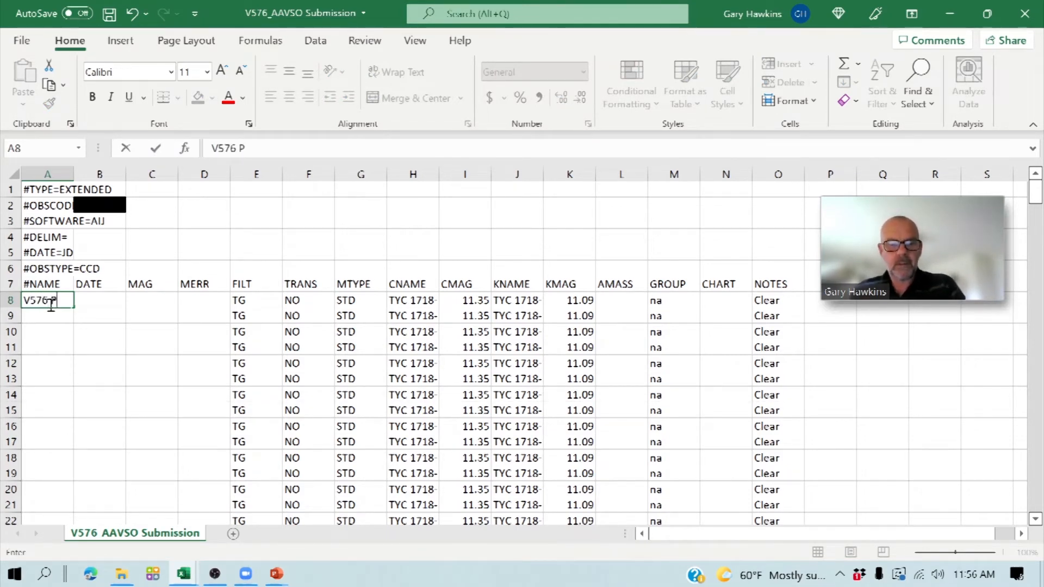
key(Return)
key(Up)
key(Right)
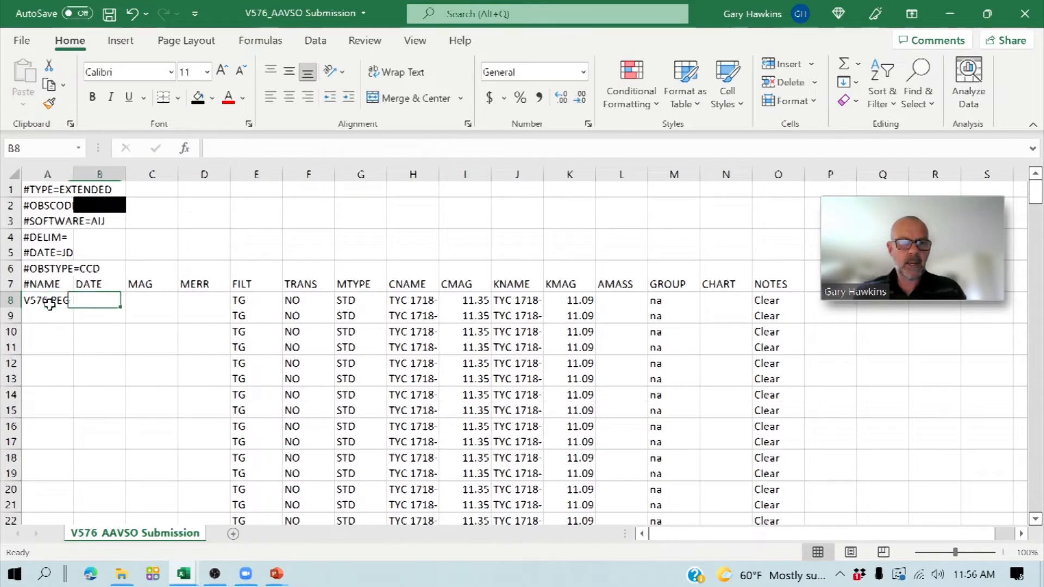
- Copy the star name in A8 down the #NAME column through row 288
key(Left)
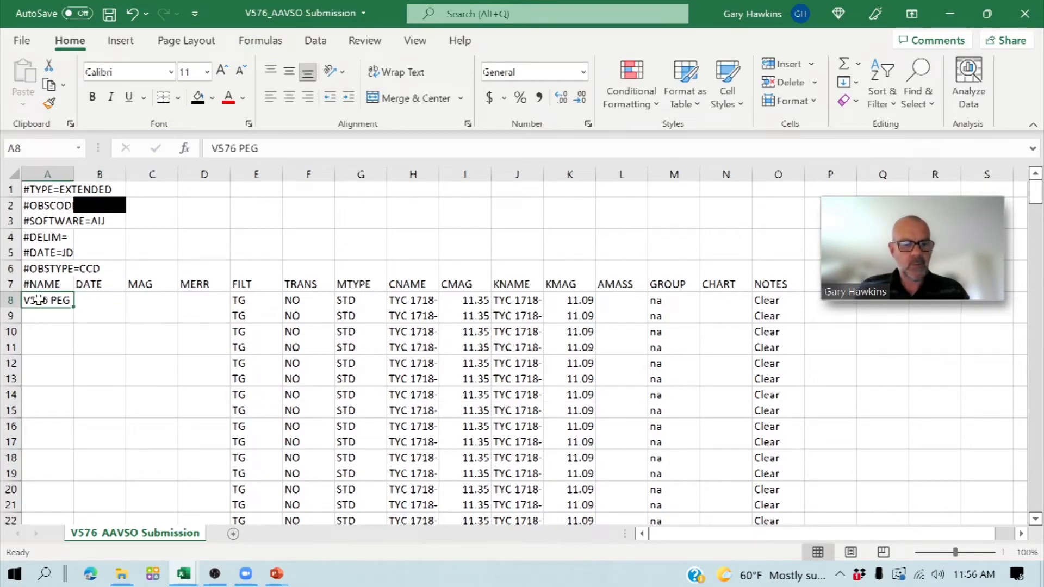
key(ctrl+c)
key(shift+Down)
key(shift+Down)
key(shift+Down)
key(shift+Down)
key(shift+Down)
key(shift+Down)
key(shift+Down)
key(shift+Down)
key(shift+Down)
key(shift+Down)
key(shift+Down)
key(shift+Down)
key(shift+Down)
key(shift+Down)
key(shift+Down)
key(shift+Down)
key(shift+Down)
key(shift+Down)
key(shift+Down)
key(shift+Down)
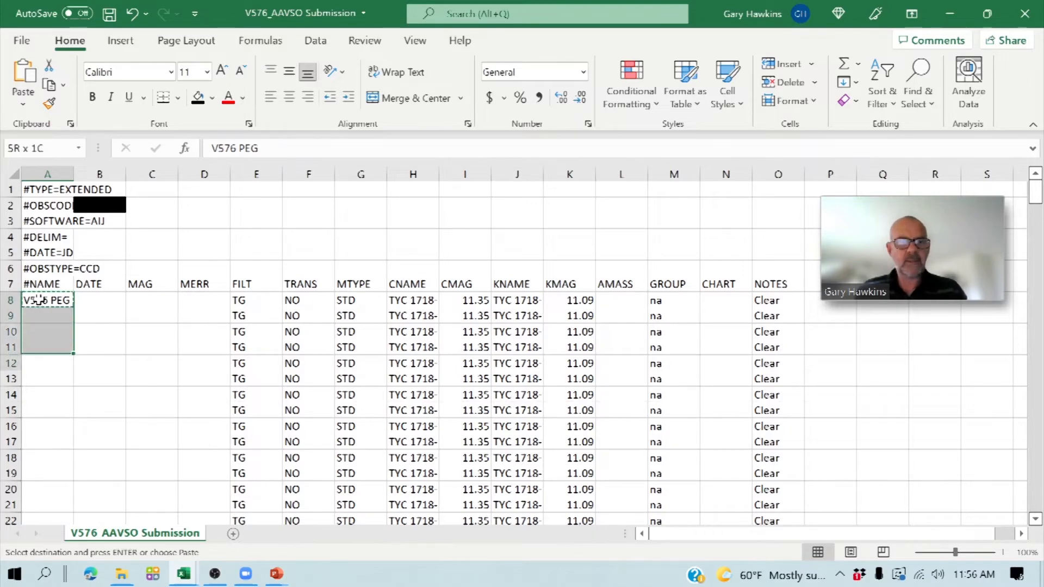
key(shift+Down)
key(shift+Down)
key(shift+Down)
key(shift+Down)
key(shift+Down)
key(shift+Down)
key(shift+Down)
key(shift+Down)
key(shift+Down)
key(shift+Down)
key(shift+Down)
key(shift+Down)
key(shift+Down)
key(shift+Down)
key(shift+Down)
key(shift+Down)
key(shift+Down)
key(shift+Down)
key(shift+Down)
key(shift+Down)
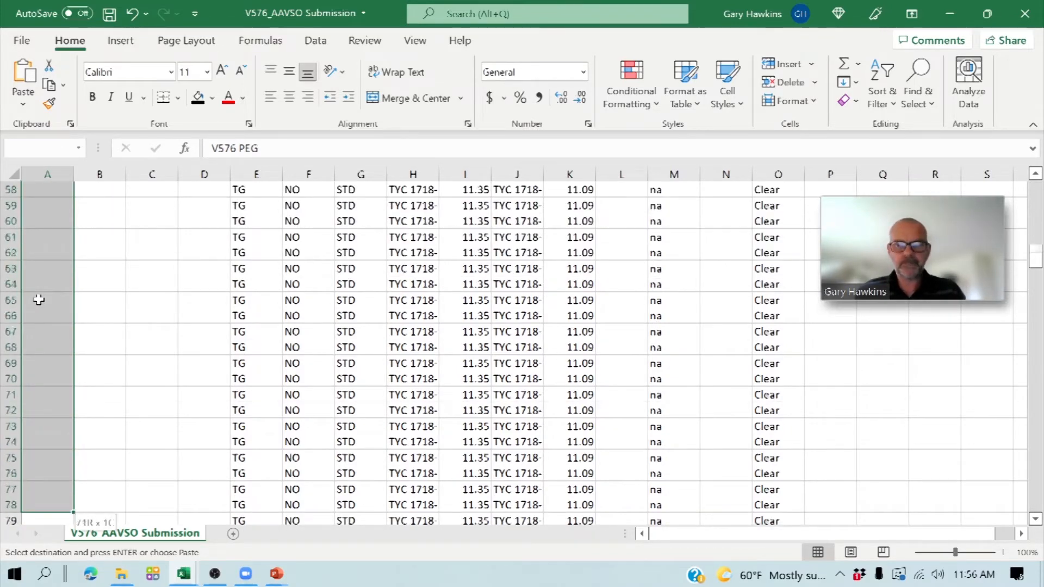
key(shift+Down)
key(shift+Down)
key(shift+Down)
key(shift+Down)
key(shift+Down)
key(shift+Down)
key(shift+Down)
key(shift+Down)
key(shift+Down)
key(shift+Down)
key(shift+Down)
key(shift+Down)
key(shift+Down)
key(shift+Down)
key(shift+Down)
key(shift+Down)
key(shift+Down)
key(shift+Down)
key(shift+Down)
key(shift+Down)
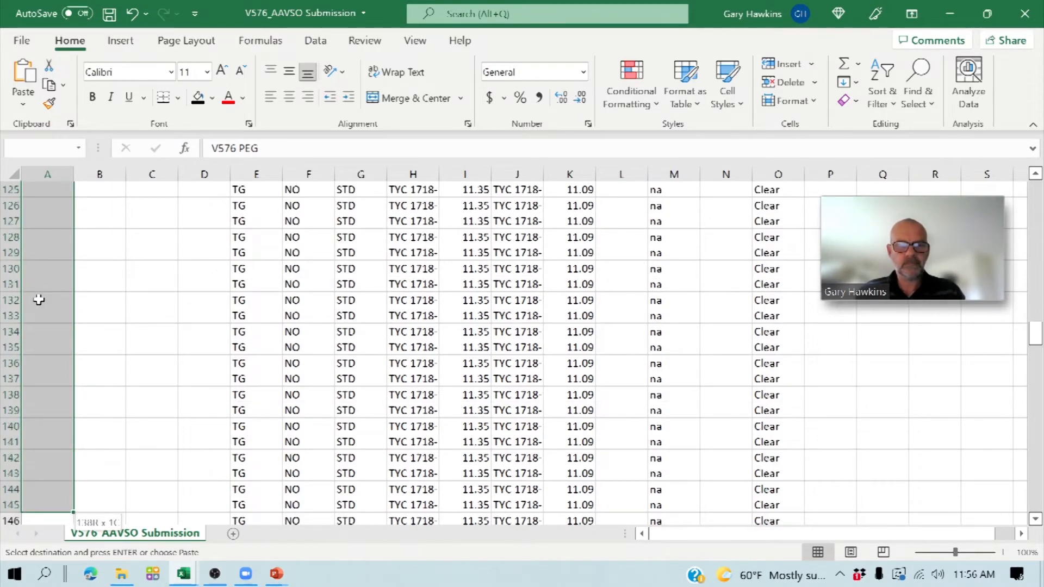
key(shift+Down)
key(shift+Down)
key(shift+Down)
key(shift+Down)
key(shift+Down)
key(shift+Down)
key(shift+Down)
key(shift+Down)
key(shift+Down)
key(shift+Down)
key(shift+Down)
key(shift+Down)
key(shift+Down)
key(shift+Down)
key(shift+Down)
key(shift+Down)
key(shift+Down)
key(shift+Down)
key(shift+Down)
key(shift+Down)
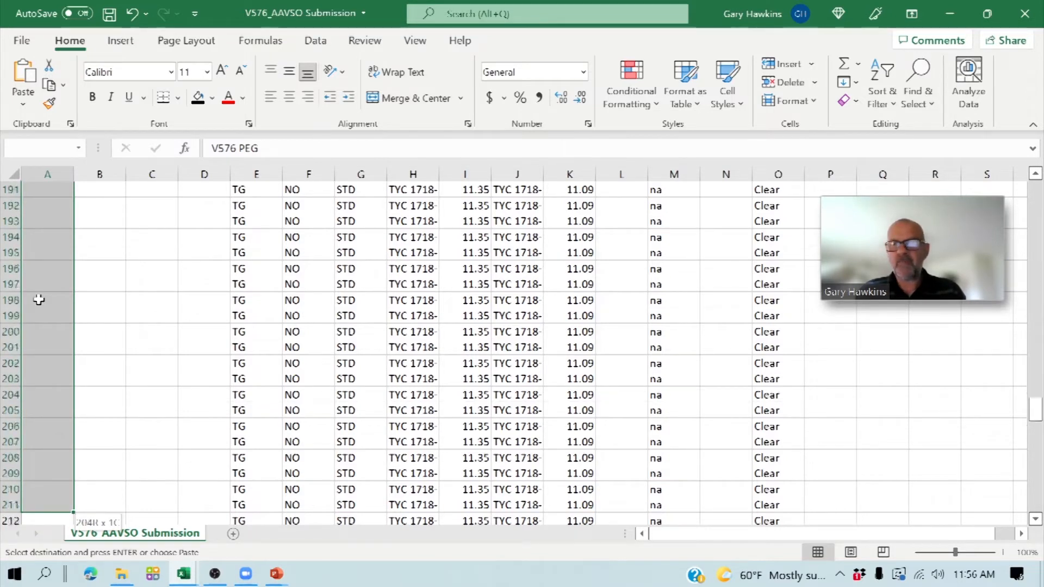
key(shift+Down)
key(shift+Down)
key(shift+Down)
key(shift+Down)
key(shift+Down)
key(shift+Down)
key(shift+Down)
key(shift+Down)
key(shift+Down)
key(shift+Down)
key(shift+Down)
key(shift+Down)
key(shift+Down)
key(shift+Down)
key(shift+Down)
key(shift+Down)
key(shift+Down)
key(shift+Down)
key(shift+Down)
key(shift+Down)
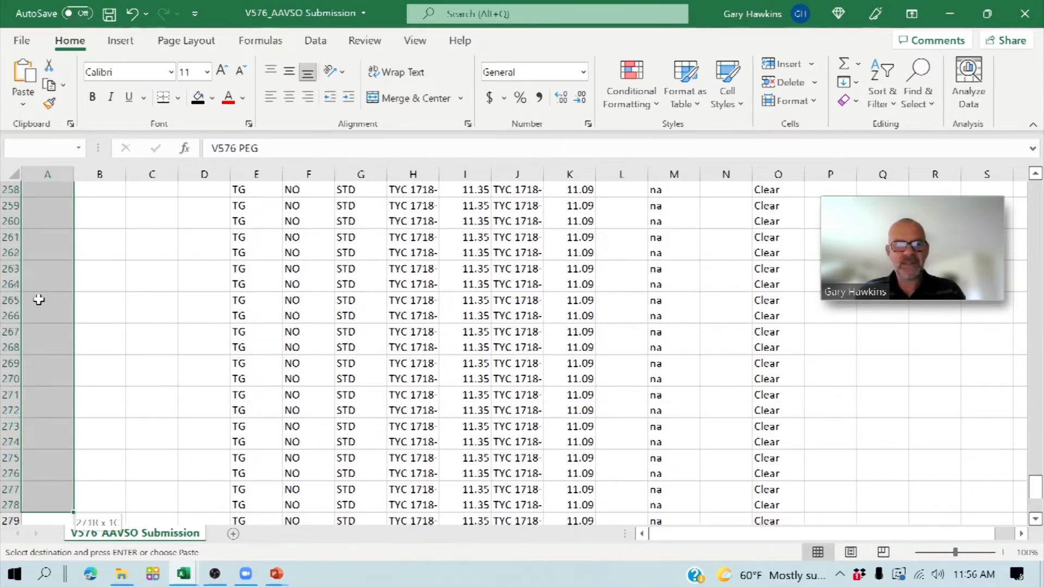
key(shift+Down)
key(shift+Down)
key(shift+Down)
key(shift+Down)
key(shift+Down)
key(shift+Down)
key(shift+Down)
key(shift+Down)
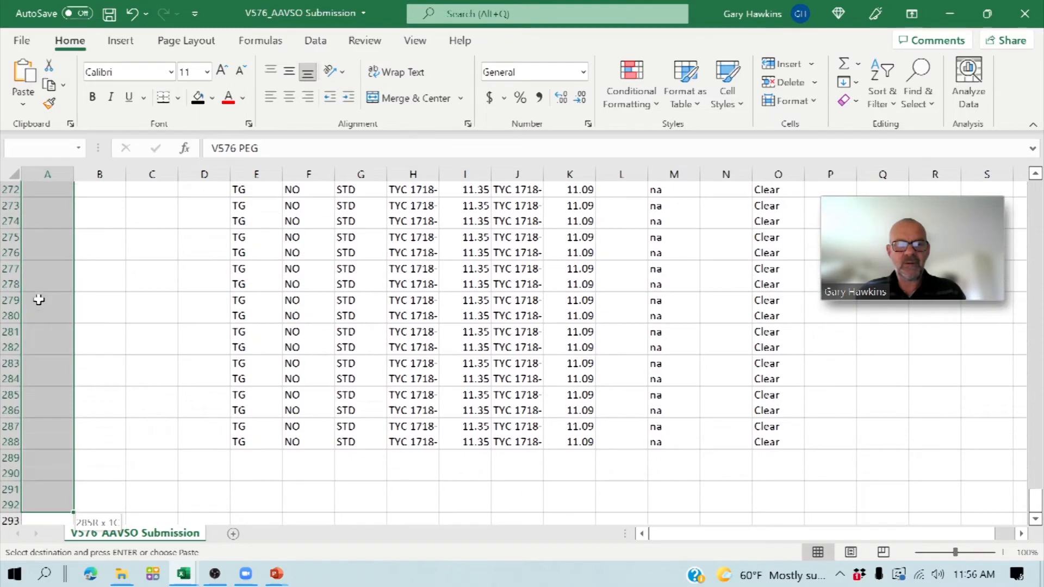
key(shift+Up)
key(shift+Up)
key(shift+Up)
key(shift+Up)
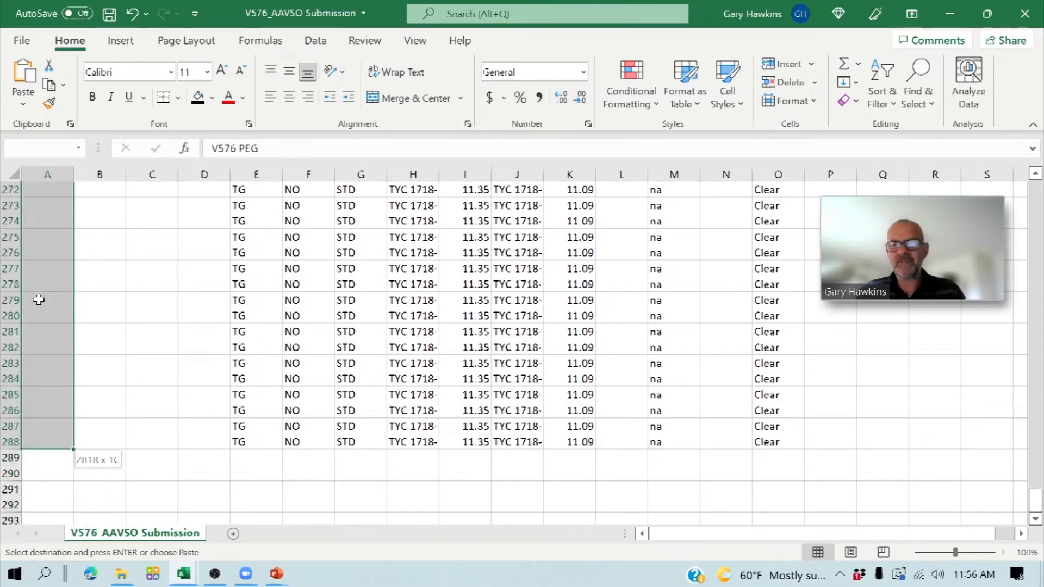
key(ctrl+v)
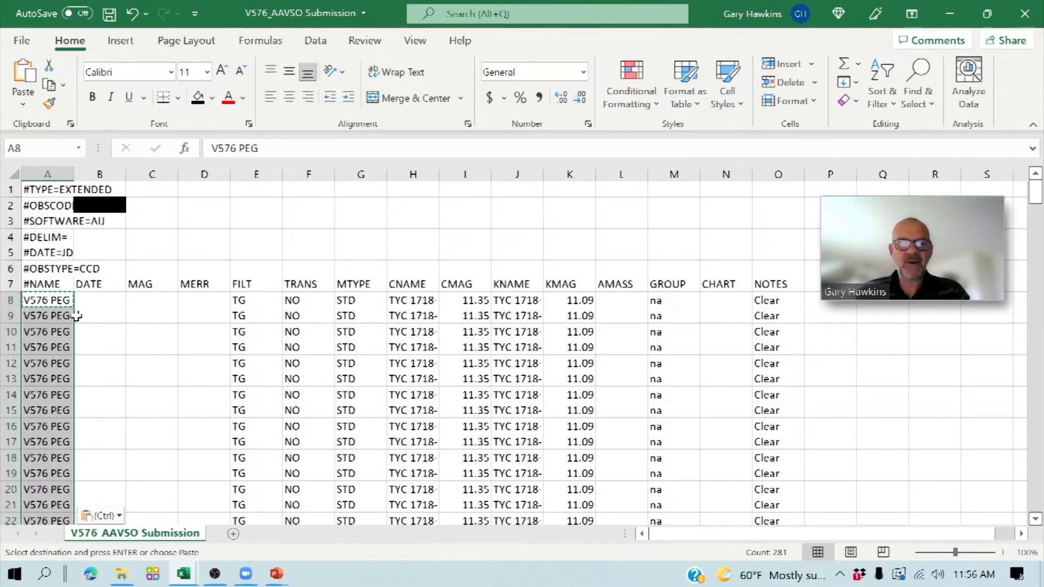
- Copy the JD_UTC values in cells E2 through E146 of the Mag Measurements workbook
click(89, 299)
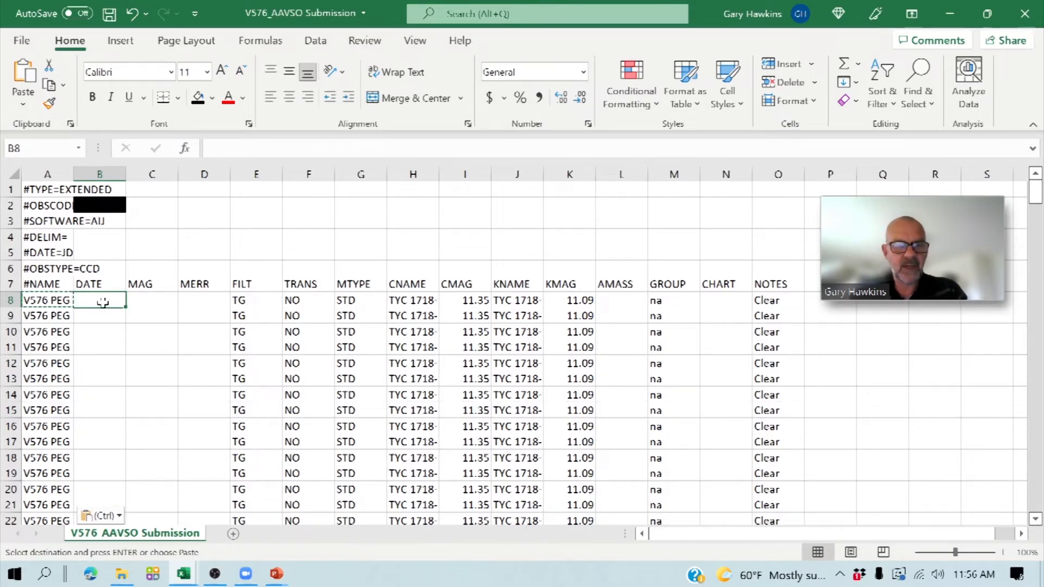
mouse_move(184, 574)
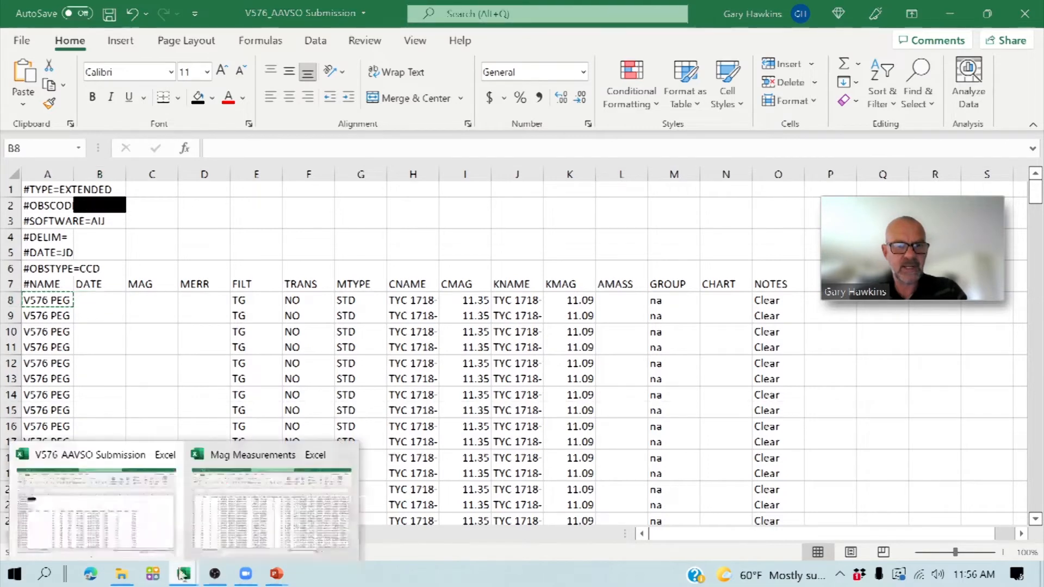
click(245, 501)
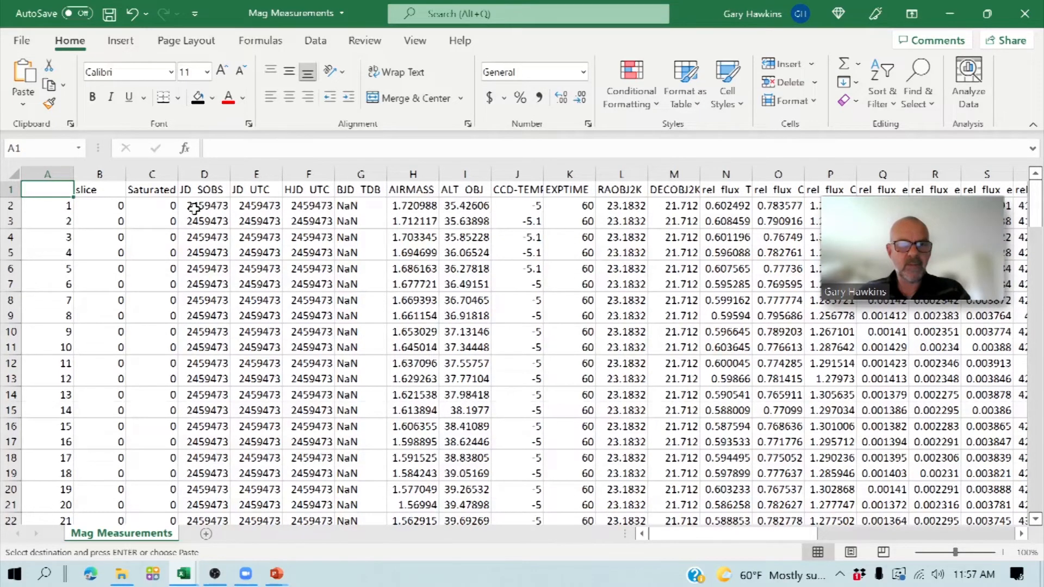
click(241, 210)
key(shift+Down)
key(shift+Down)
key(shift+Down)
key(shift+Down)
key(shift+Down)
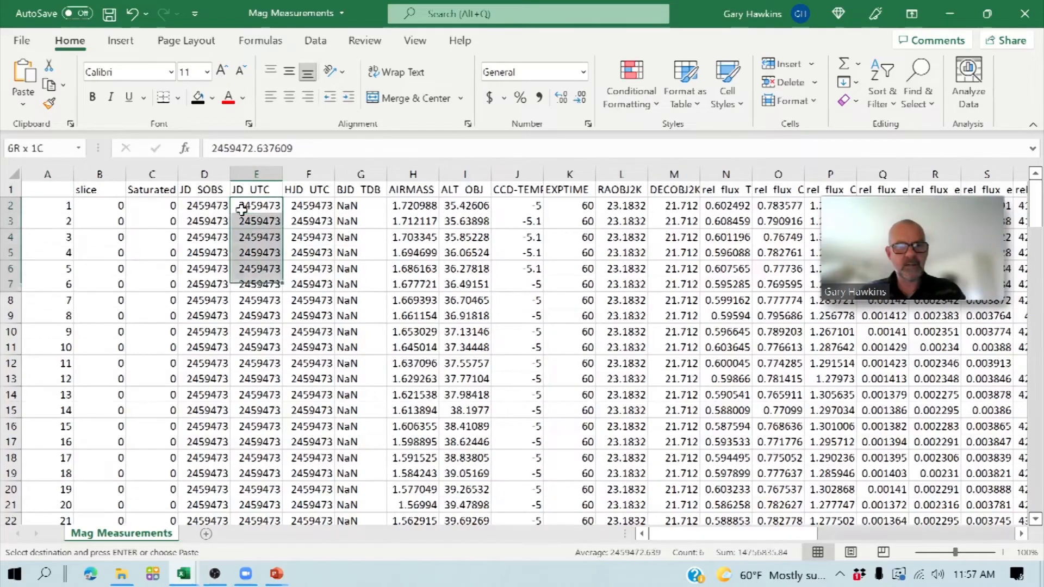
key(shift+Down)
key(shift+Down)
key(shift+Down)
key(shift+Down)
key(shift+Down)
key(shift+Down)
key(shift+Down)
key(shift+Down)
key(shift+Down)
key(shift+Down)
key(shift+Down)
key(shift+Down)
key(shift+Down)
key(shift+Down)
key(shift+Down)
key(shift+Down)
key(shift+Down)
key(shift+Down)
key(shift+Down)
key(shift+Down)
key(shift+Down)
key(shift+Down)
key(shift+Down)
key(shift+Down)
key(shift+Down)
key(shift+Down)
key(shift+Down)
key(shift+Down)
key(shift+Down)
key(shift+Down)
key(shift+Down)
key(shift+Down)
key(shift+Down)
key(shift+Down)
key(shift+Down)
key(shift+Down)
key(shift+Down)
key(shift+Down)
key(shift+Down)
key(shift+Down)
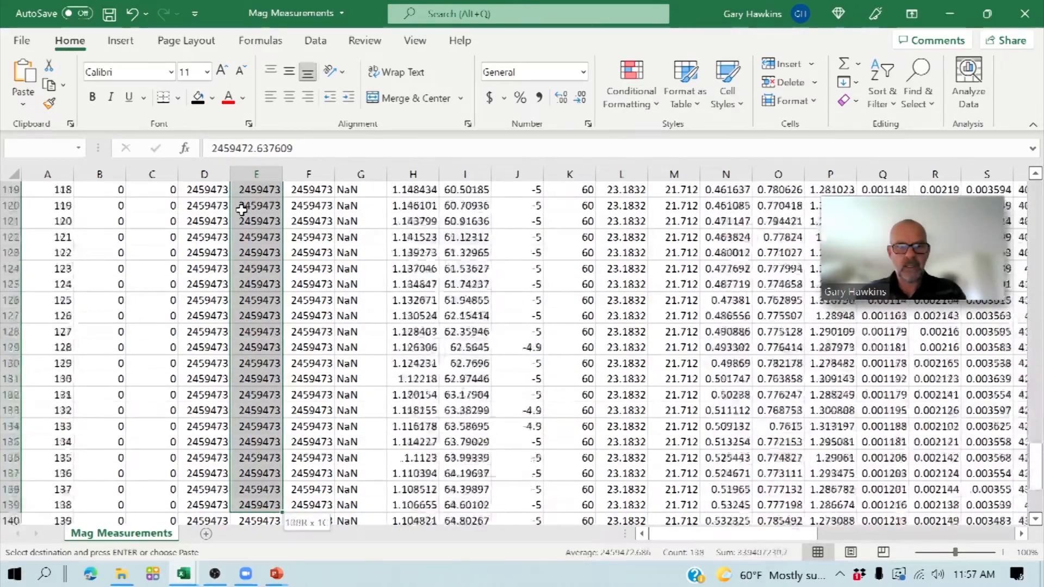
key(shift+Down)
key(shift+Down)
key(shift+Down)
key(shift+Down)
key(shift+Down)
key(shift+Down)
key(shift+Down)
key(shift+Down)
key(shift+Down)
key(shift+Down)
key(shift+Down)
key(shift+Down)
key(shift+Down)
key(shift+Down)
key(shift+Down)
key(shift+Down)
key(shift+Down)
key(shift+Down)
key(shift+Down)
key(shift+Down)
key(shift+Up)
key(shift+Up)
key(shift+Up)
key(shift+Up)
key(shift+Up)
key(shift+Up)
key(shift+Up)
key(shift+Up)
key(shift+Up)
key(shift+Up)
key(shift+Up)
key(shift+Up)
key(shift+Up)
key(shift+Up)
key(shift+Up)
key(shift+Up)
key(shift+Up)
key(shift+Up)
key(shift+Up)
key(shift+Up)
key(shift+Down)
key(shift+Down)
key(shift+Down)
key(ctrl+c)
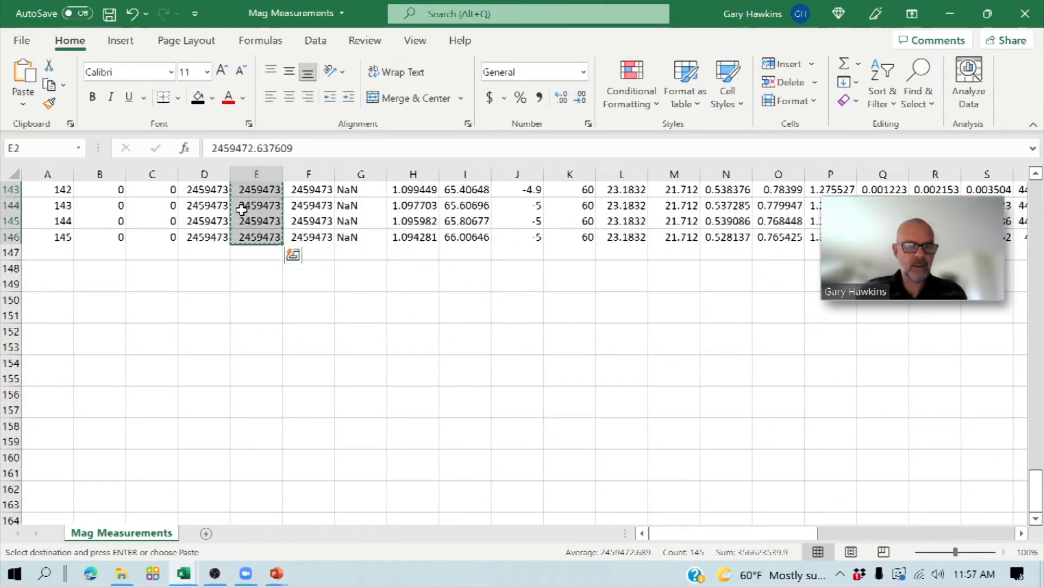
- Paste the copied Julian dates into the DATE column of the V576_AAVSO Submission workbook, starting at cell B8
mouse_move(184, 578)
click(144, 542)
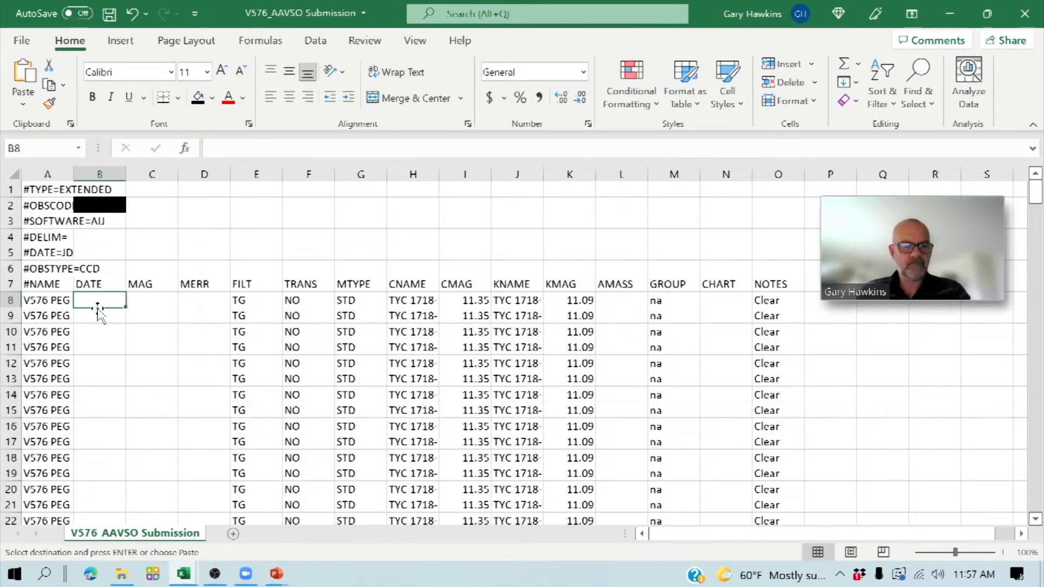
key(ctrl+v)
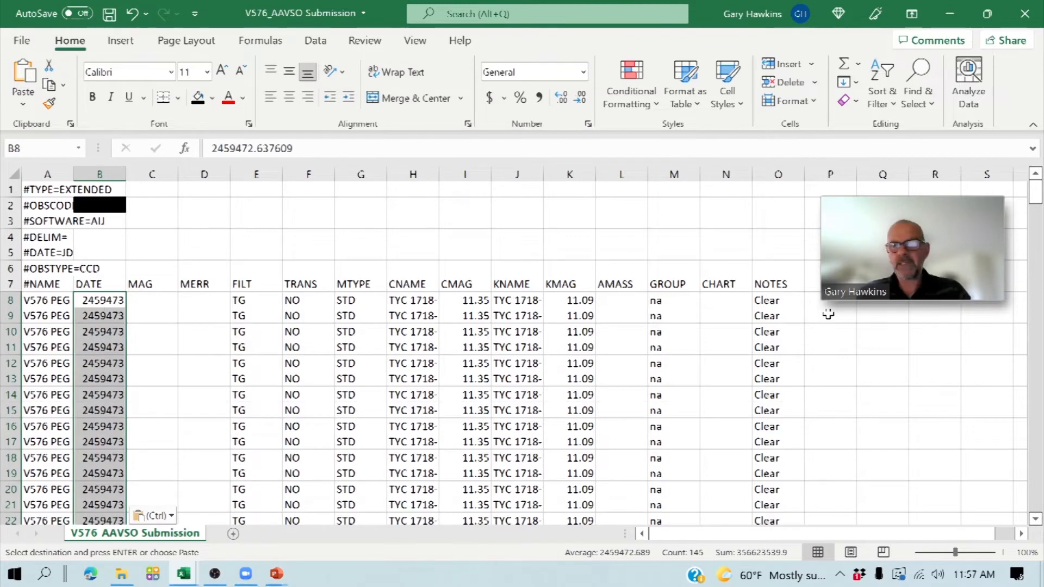
- Delete the surplus template rows 153 through 288 below the last pasted date
drag(1035, 193, 1035, 313)
scroll(149, 440, down, 11)
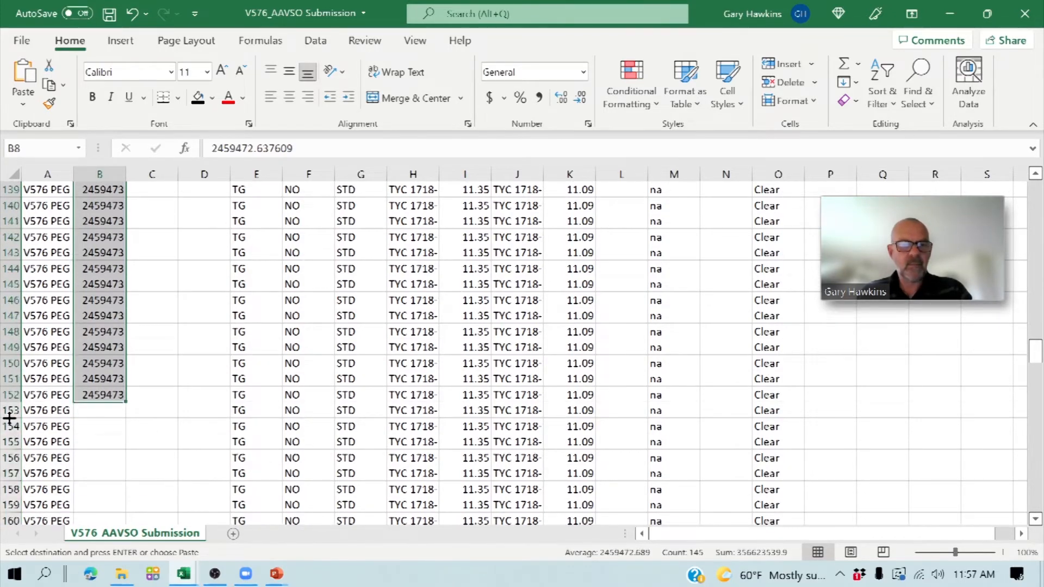
drag(10, 413, 7, 460)
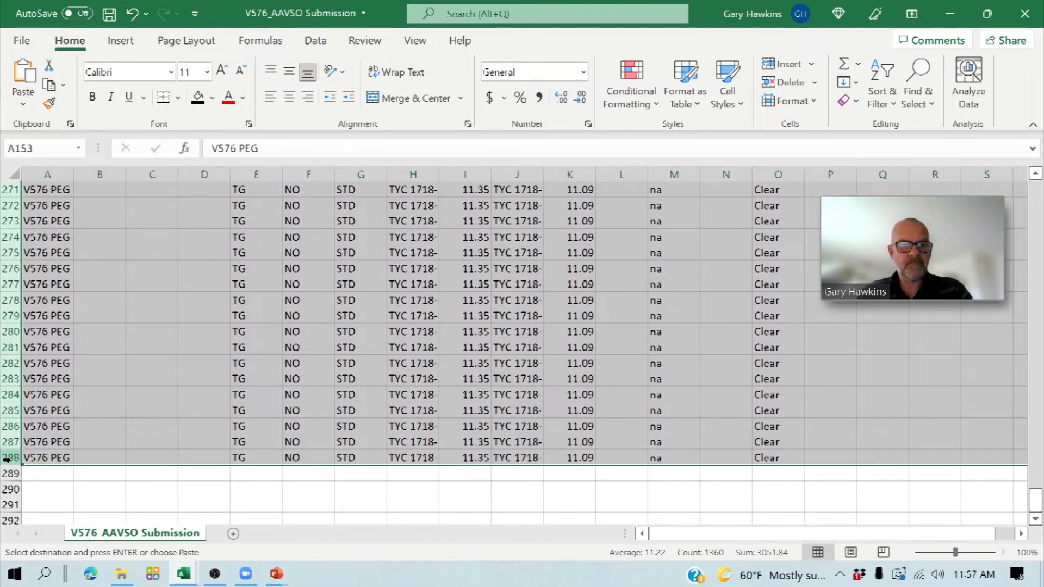
right_click(6, 459)
click(40, 334)
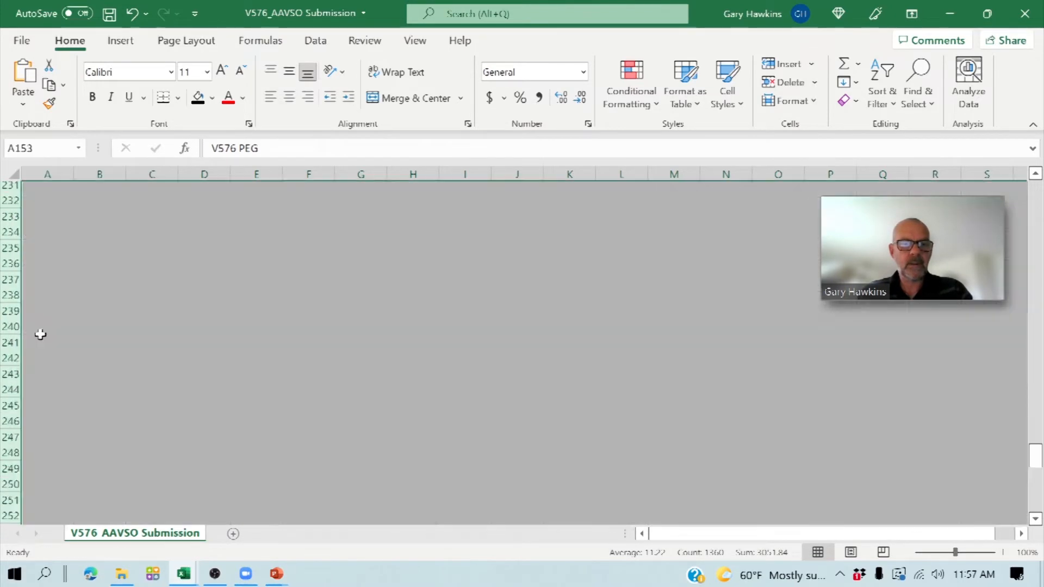
- Return to the Mag Measurements workbook and widen column AA, which holds the Source_AMag magnitudes
drag(1036, 359, 1036, 187)
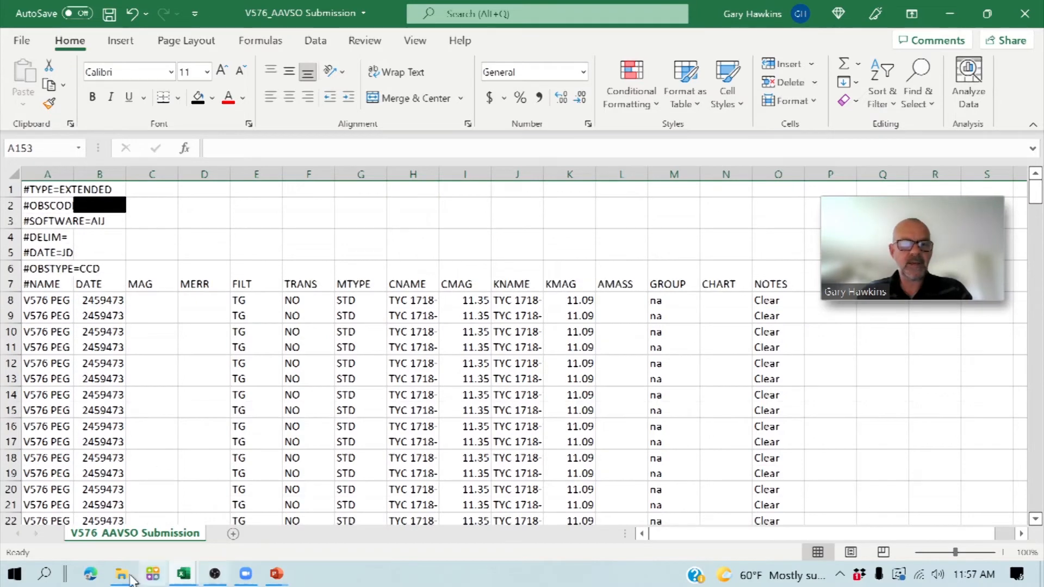
mouse_move(188, 580)
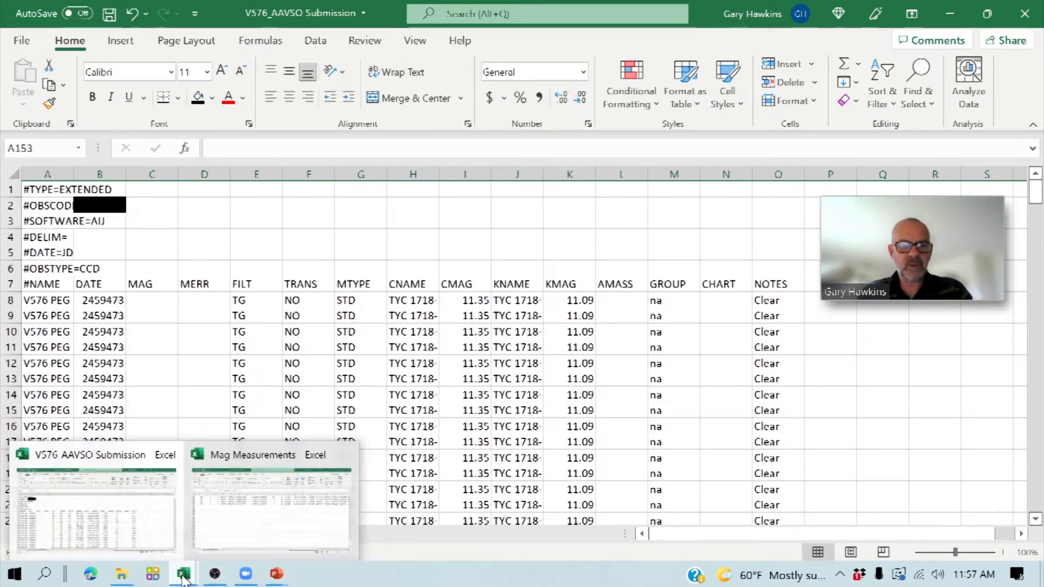
click(233, 554)
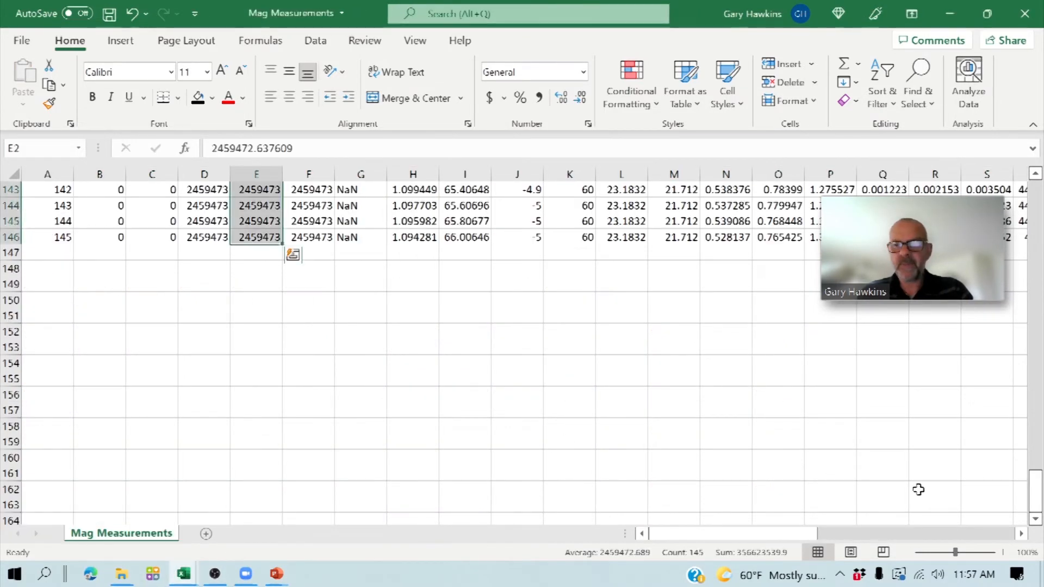
drag(1035, 494, 1035, 195)
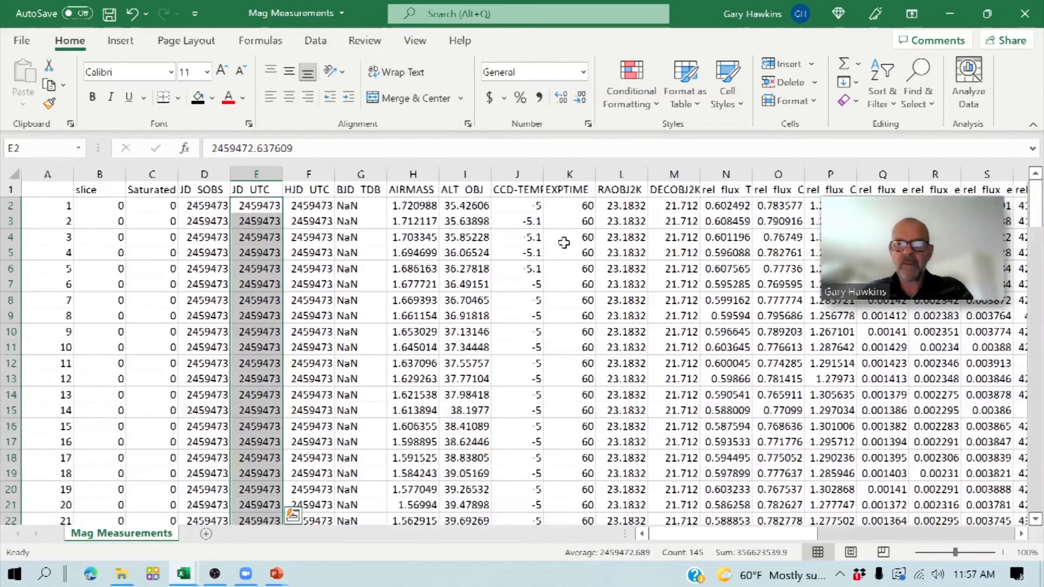
click(708, 208)
key(Right)
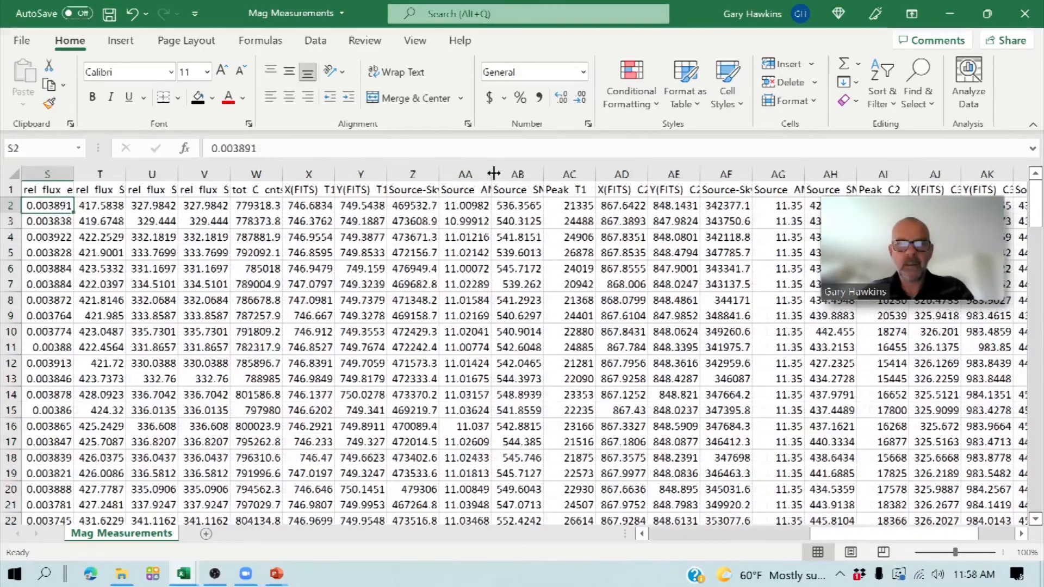
drag(490, 171, 505, 171)
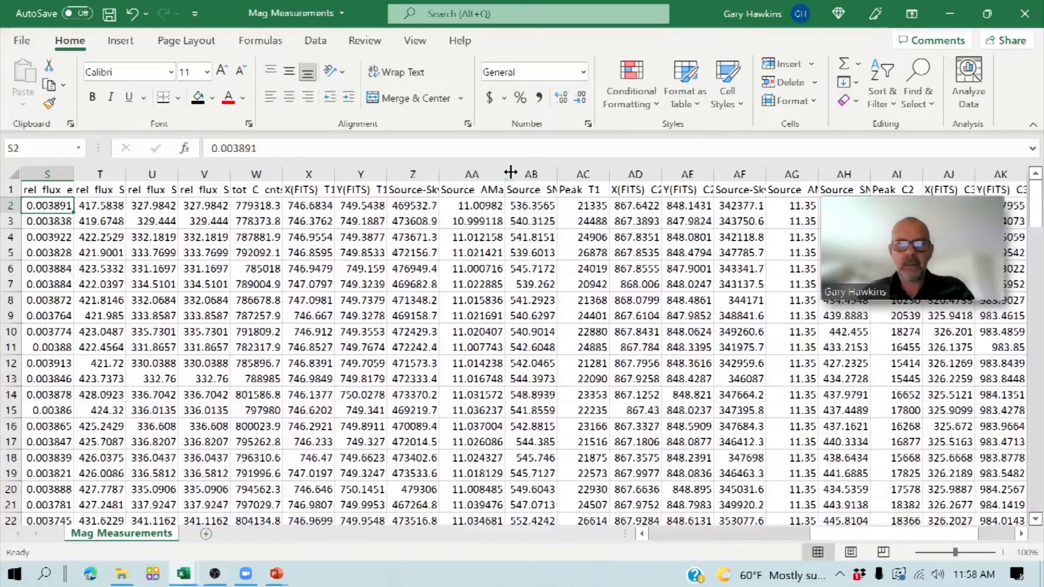
drag(503, 174, 514, 174)
- Copy the Source_AMag magnitudes in cells AA2 through AA146
click(491, 206)
key(shift+Down)
key(shift+Down)
key(shift+Down)
key(shift+Down)
key(shift+Down)
key(shift+Down)
key(shift+Down)
key(shift+Down)
key(shift+Down)
key(shift+Down)
key(shift+Down)
key(shift+Down)
key(shift+Down)
key(shift+Down)
key(shift+Down)
key(shift+Down)
key(shift+Down)
key(shift+Down)
key(shift+Down)
key(shift+Down)
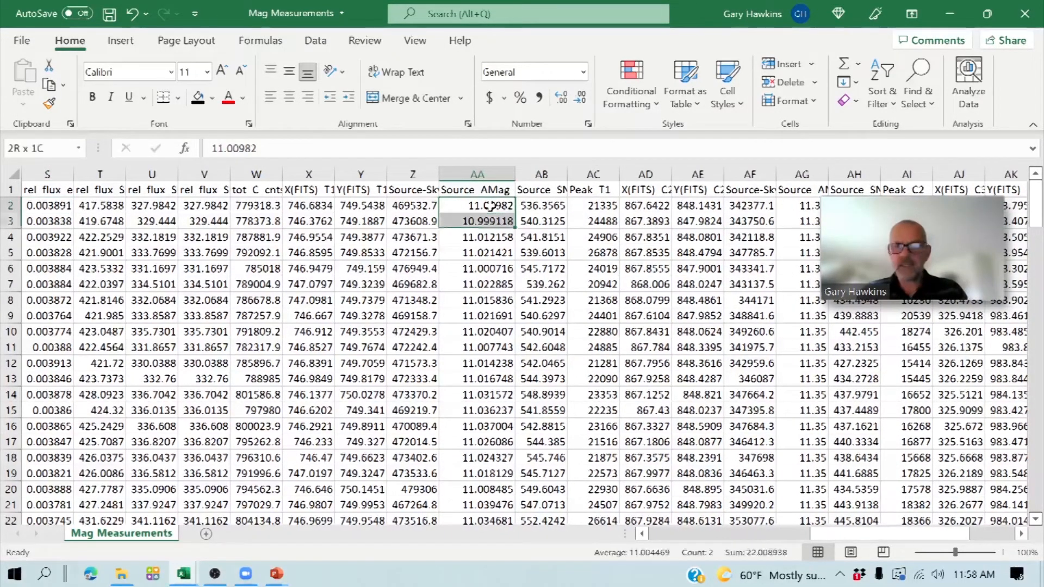
key(shift+Down)
key(shift+Down)
key(shift+Down)
key(shift+Down)
key(shift+Down)
key(shift+Down)
key(shift+Down)
key(shift+Down)
key(shift+Down)
key(shift+Down)
key(shift+Down)
key(shift+Down)
key(shift+Down)
key(shift+Down)
key(shift+Down)
key(shift+Down)
key(shift+Down)
key(shift+Down)
key(shift+Down)
key(shift+Down)
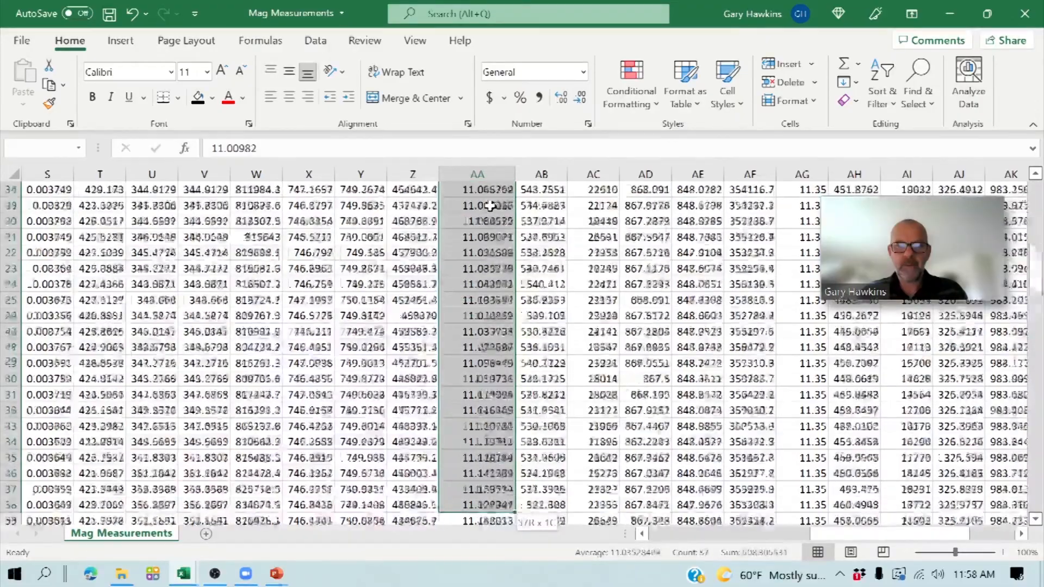
key(shift+Down)
key(shift+Down)
key(shift+Down)
key(shift+Down)
key(shift+Down)
key(shift+Down)
key(shift+Down)
key(shift+Down)
key(shift+Down)
key(shift+Down)
key(shift+Down)
key(shift+Down)
key(shift+Down)
key(shift+Down)
key(shift+Down)
key(shift+Down)
key(shift+Down)
key(shift+Down)
key(shift+Down)
key(shift+Down)
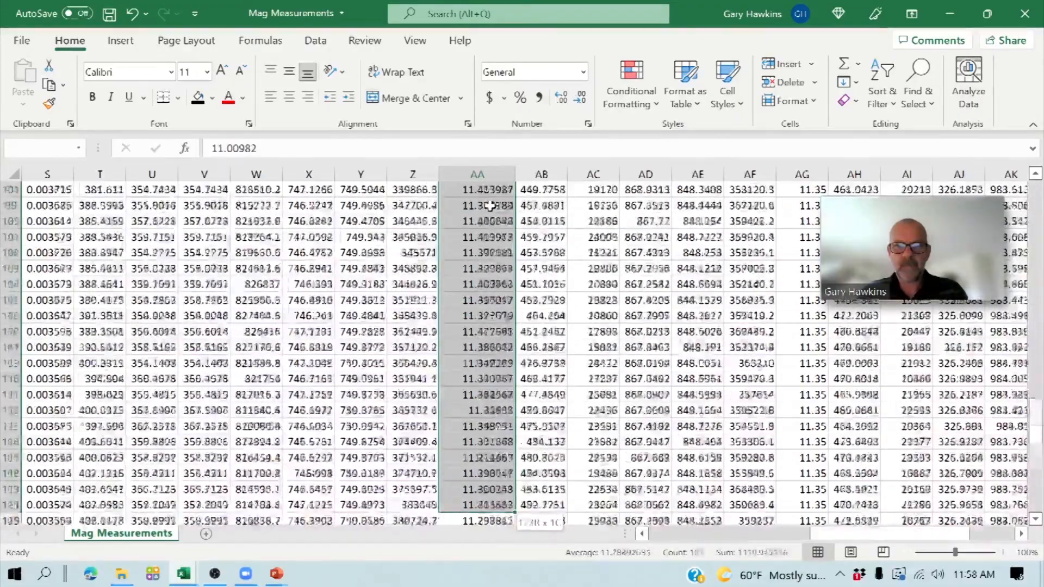
key(shift+Up)
key(shift+Up)
key(shift+Up)
key(shift+Up)
key(shift+Up)
key(shift+Up)
key(shift+Up)
key(shift+Up)
key(shift+Up)
key(shift+Up)
key(shift+Up)
key(shift+Up)
key(shift+Up)
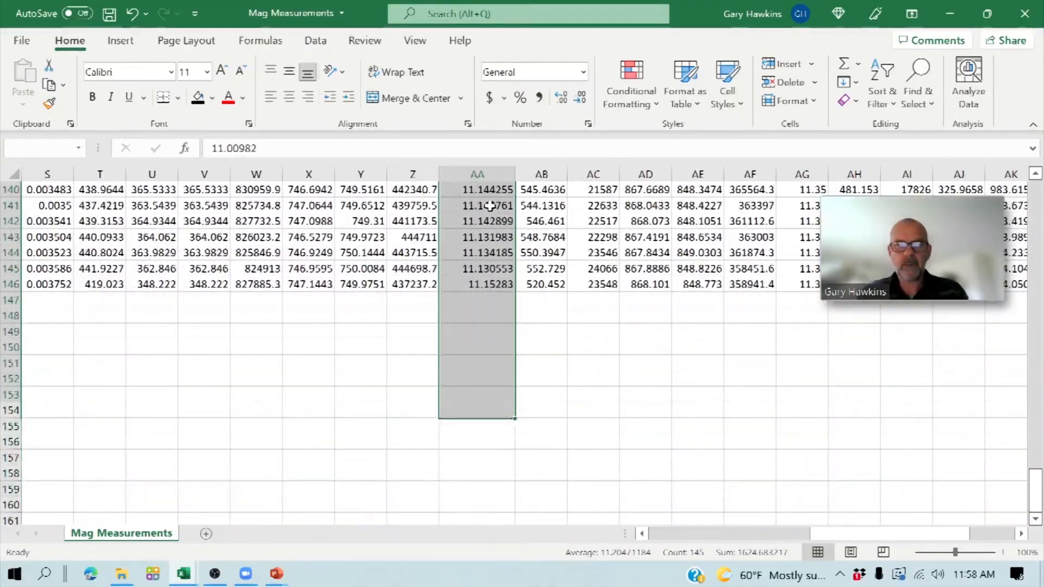
key(ctrl+c)
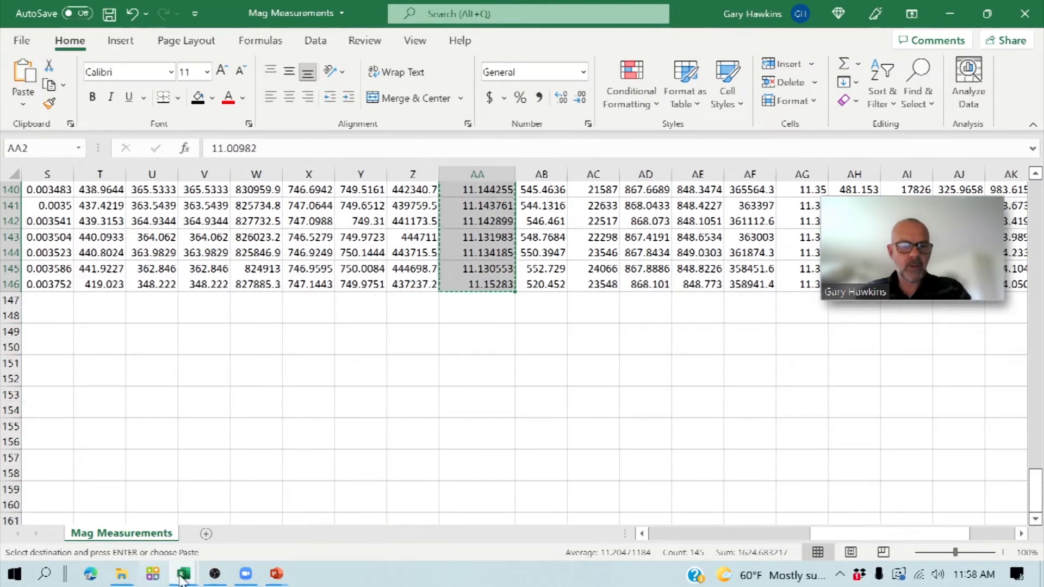
- Paste the copied magnitudes as values only into the submission workbook's MAG column, starting at cell C8
mouse_move(183, 573)
click(152, 531)
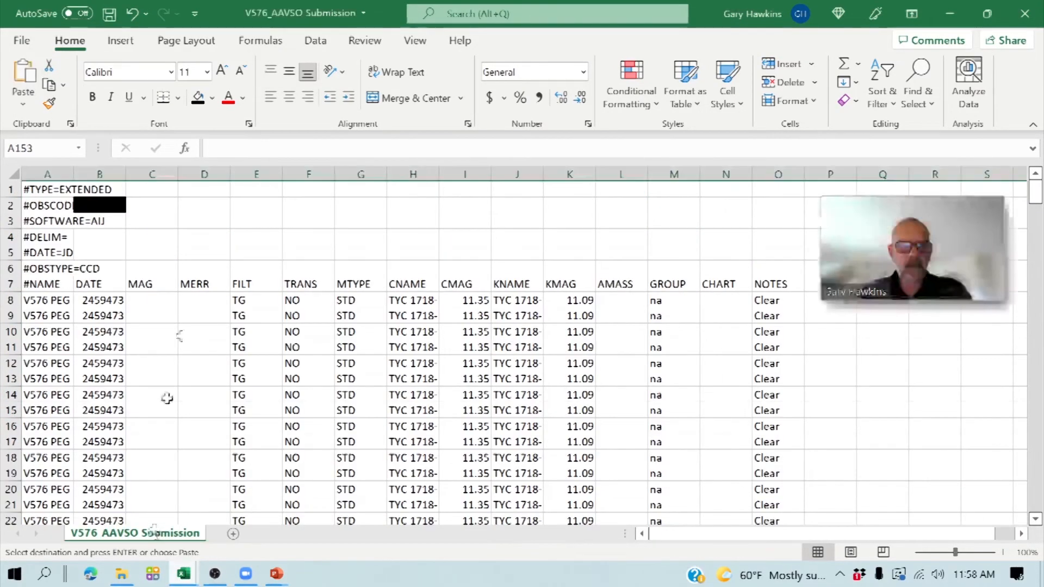
click(159, 299)
click(23, 103)
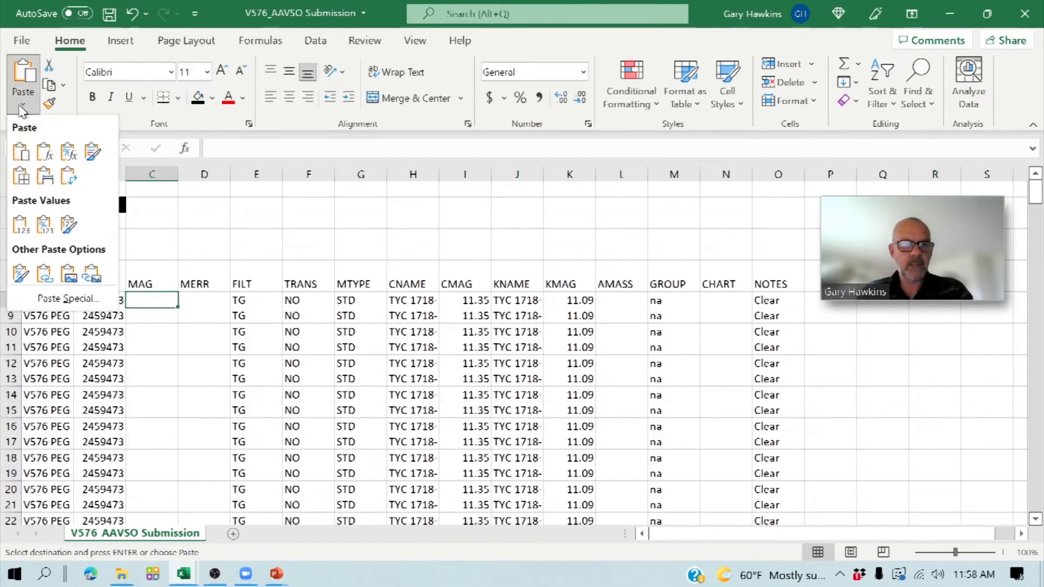
click(20, 225)
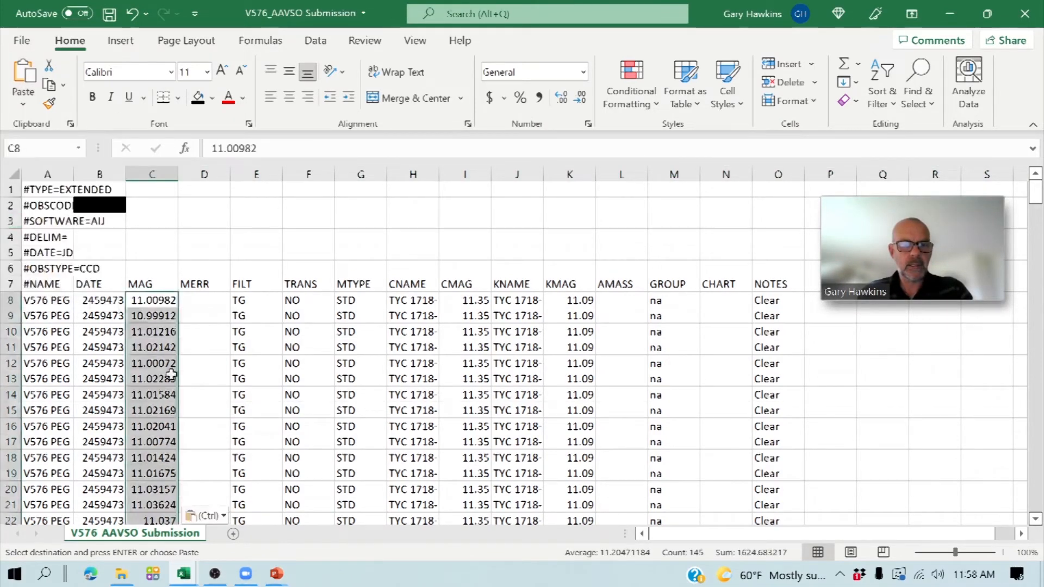
- Check the end of the pasted MAG column against the last filled row of the submission sheet
scroll(1028, 200, down, 1)
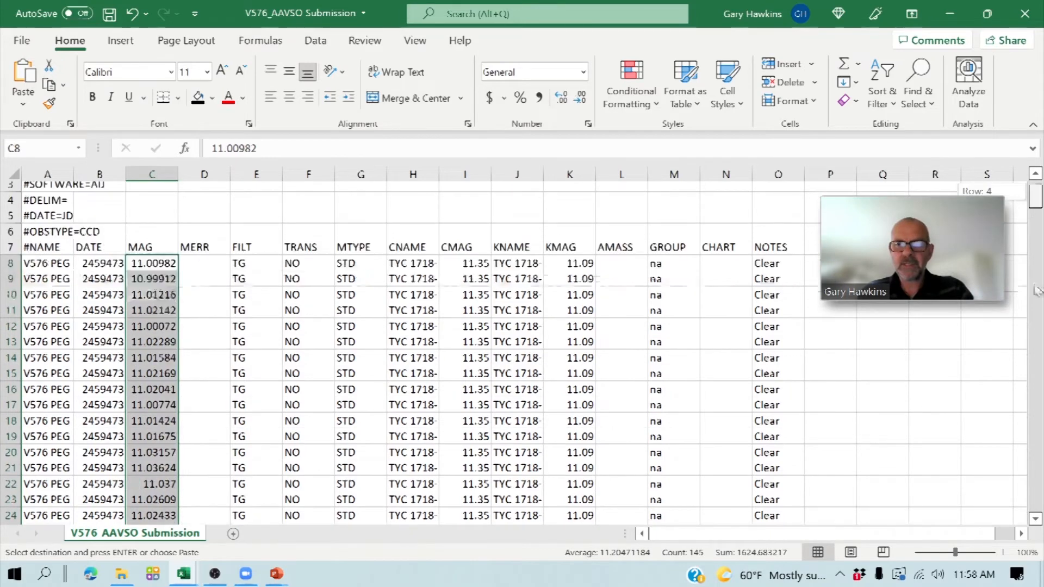
click(1036, 329)
drag(1038, 335, 1034, 411)
mouse_move(1032, 373)
mouse_down()
mouse_move(1035, 336)
mouse_move(1035, 354)
mouse_up()
scroll(115, 306, up, 10)
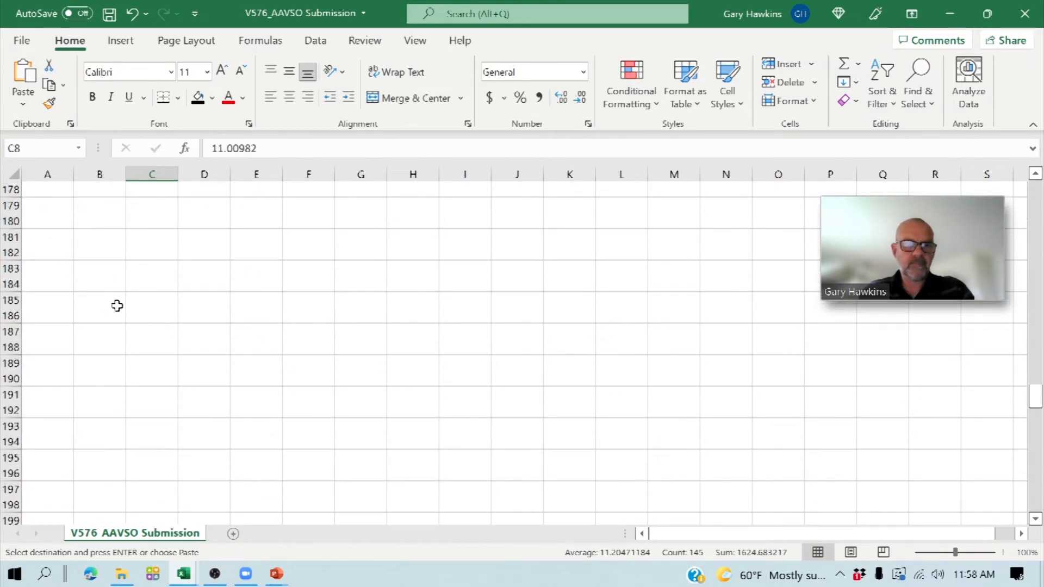
scroll(117, 298, up, 1)
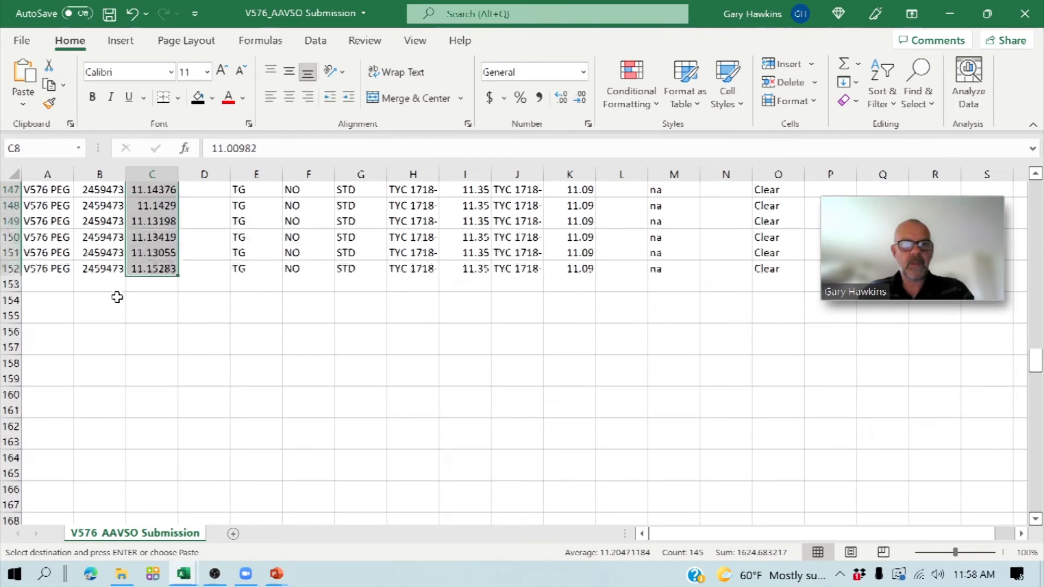
click(136, 313)
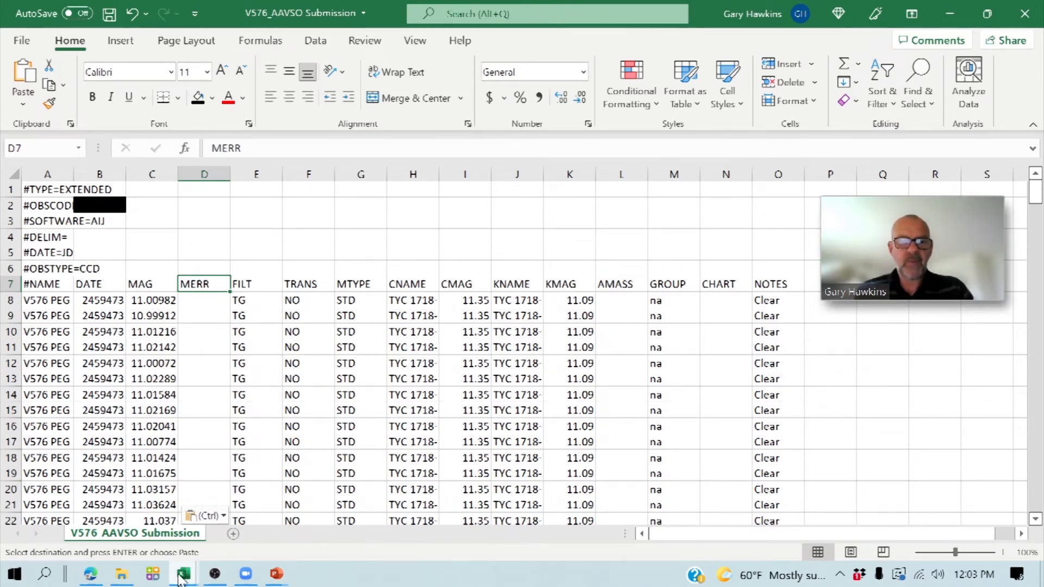
mouse_move(181, 578)
click(242, 538)
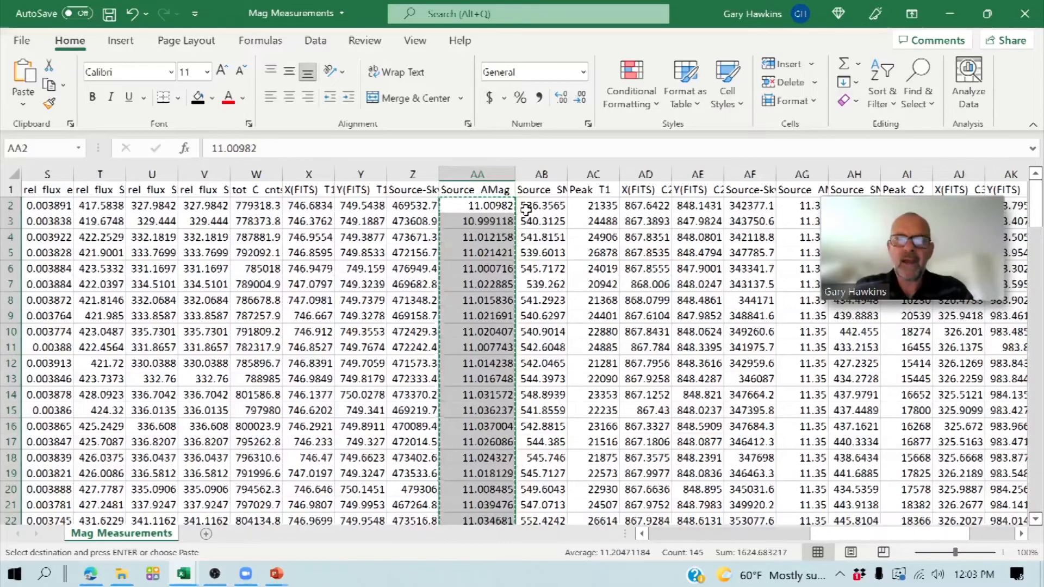
click(189, 577)
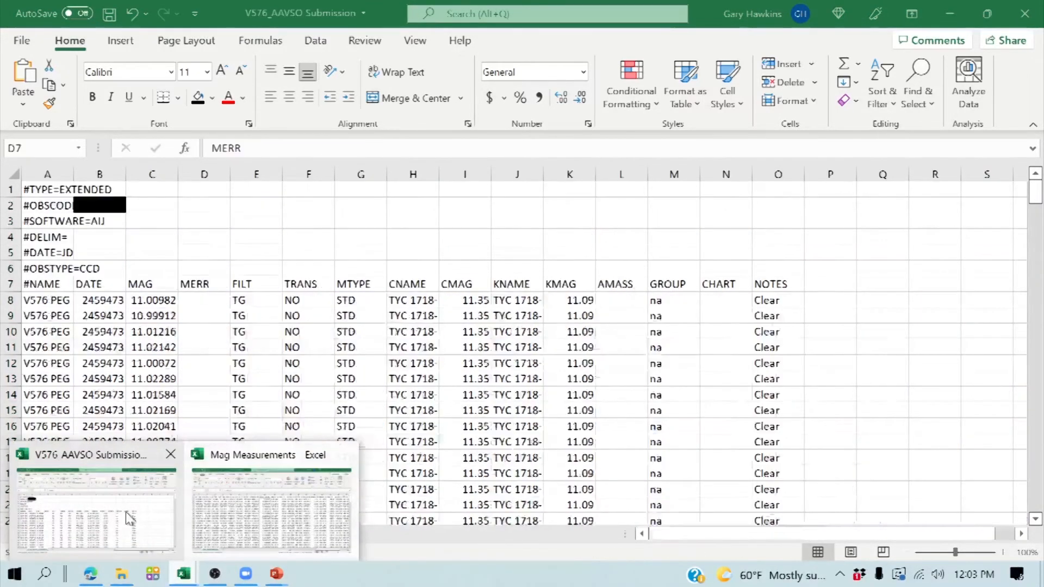
click(130, 518)
- Enter a magnitude error of 0.001 in cell D8 of the MERR column
click(194, 303)
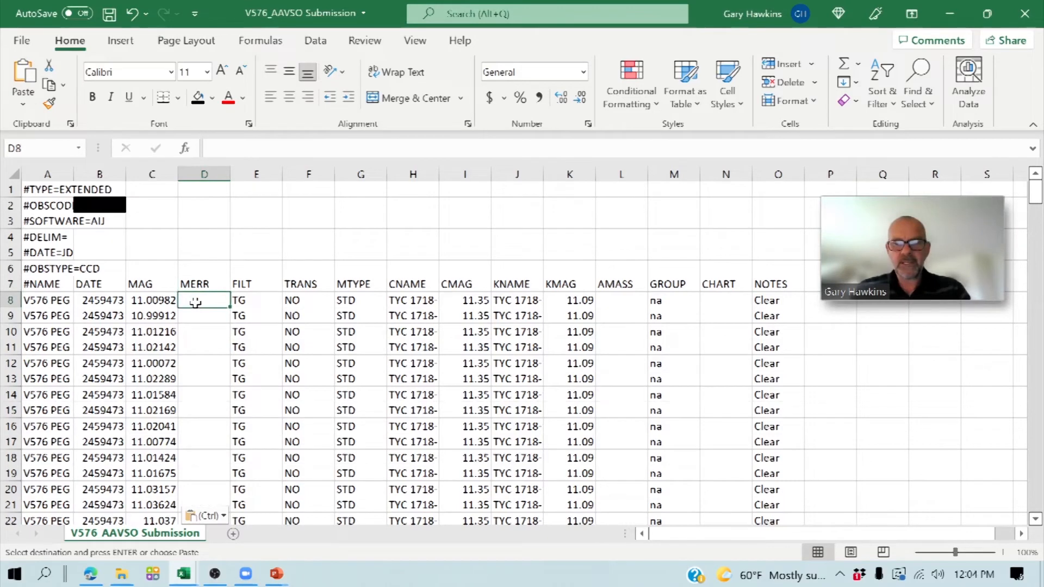
text(0.001)
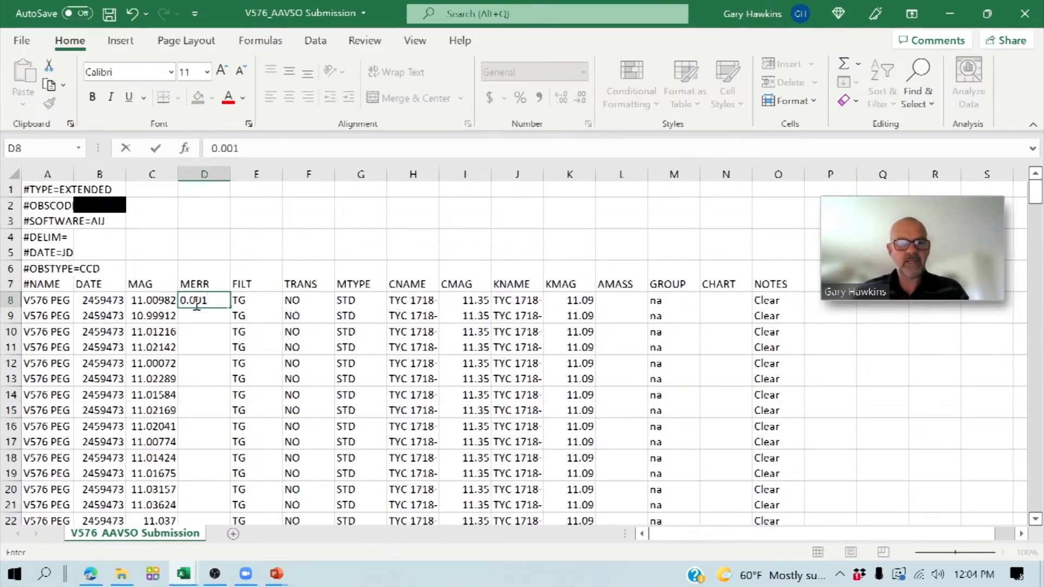
key(Return)
- Copy the 0.001 error from cell D8 down the MERR column through row 152
click(196, 302)
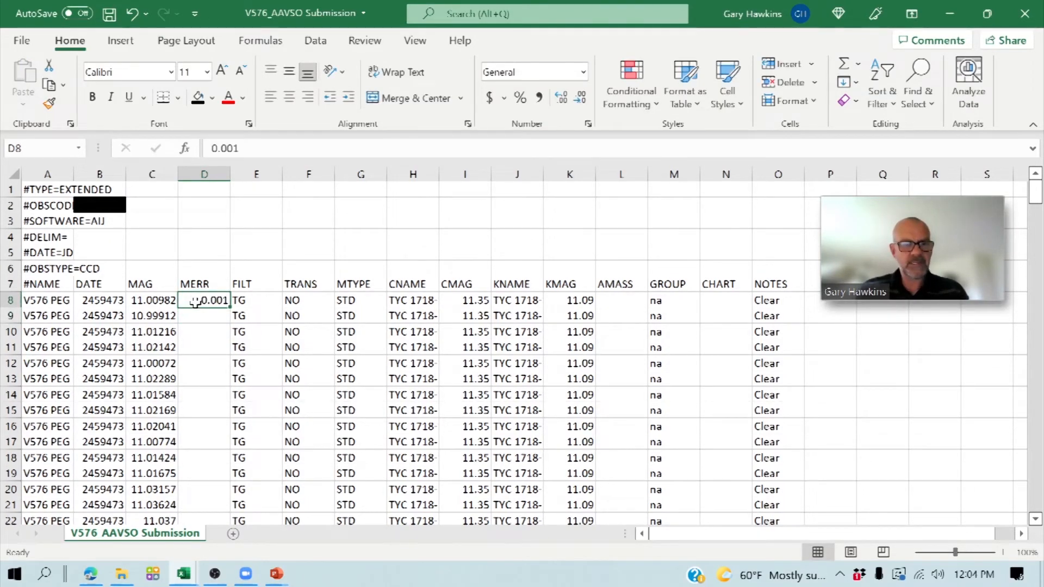
key(ctrl+c)
key(shift+Down)
key(shift+Down)
key(shift+Down)
key(shift+Down)
key(shift+Down)
key(shift+Down)
key(shift+Down)
key(shift+Down)
key(shift+Down)
key(shift+Down)
key(shift+Down)
key(shift+Down)
key(shift+Down)
key(shift+Down)
key(shift+Down)
key(shift+Down)
key(shift+Down)
key(shift+Down)
key(shift+Down)
key(shift+Down)
key(shift+Down)
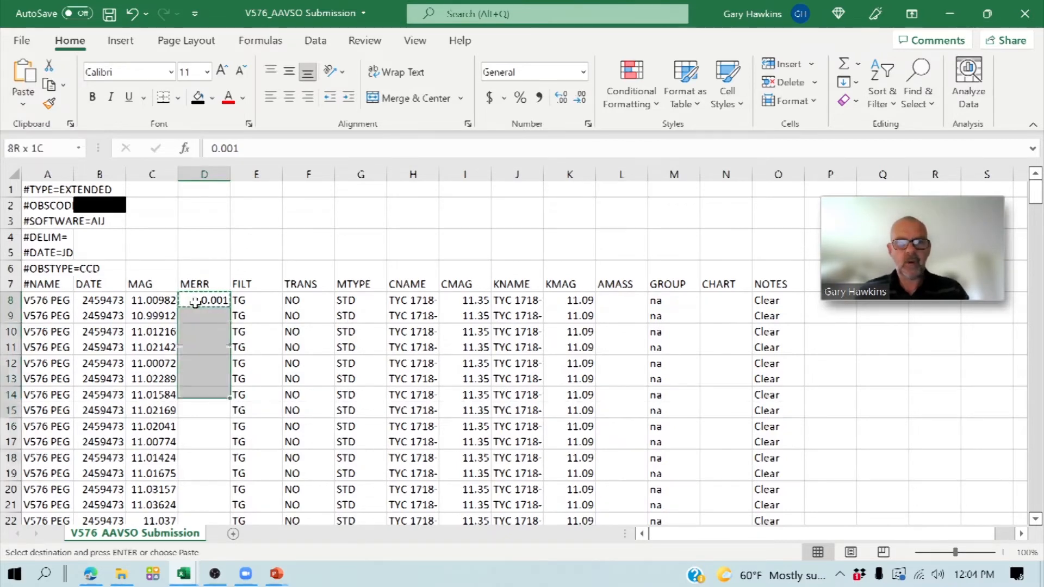
key(shift+Down)
key(shift+Down)
key(shift+Down)
key(shift+Down)
key(shift+Down)
key(shift+Down)
key(shift+Down)
key(shift+Down)
key(shift+Down)
key(shift+Down)
key(shift+Down)
key(shift+Down)
key(shift+Down)
key(shift+Down)
key(shift+Down)
key(shift+Down)
key(shift+Down)
key(shift+Down)
key(shift+Down)
key(shift+Down)
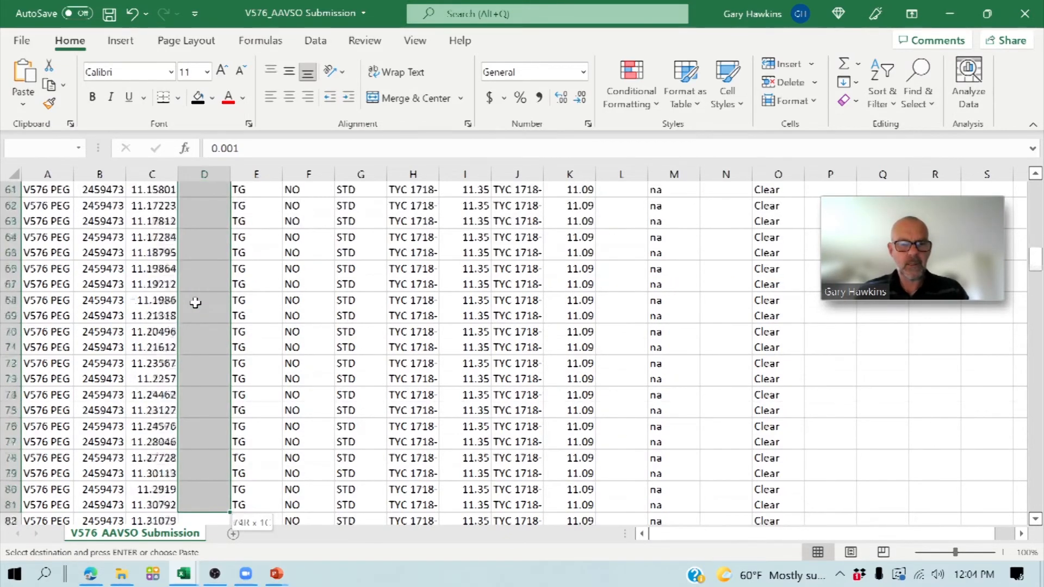
key(shift+Down)
key(shift+Down)
key(shift+Down)
key(shift+Down)
key(shift+Down)
key(shift+Down)
key(shift+Down)
key(shift+Down)
key(shift+Down)
key(shift+Down)
key(shift+Down)
key(shift+Down)
key(shift+Down)
key(shift+Down)
key(shift+Down)
key(shift+Down)
key(shift+Down)
key(shift+Down)
key(shift+Down)
key(shift+Down)
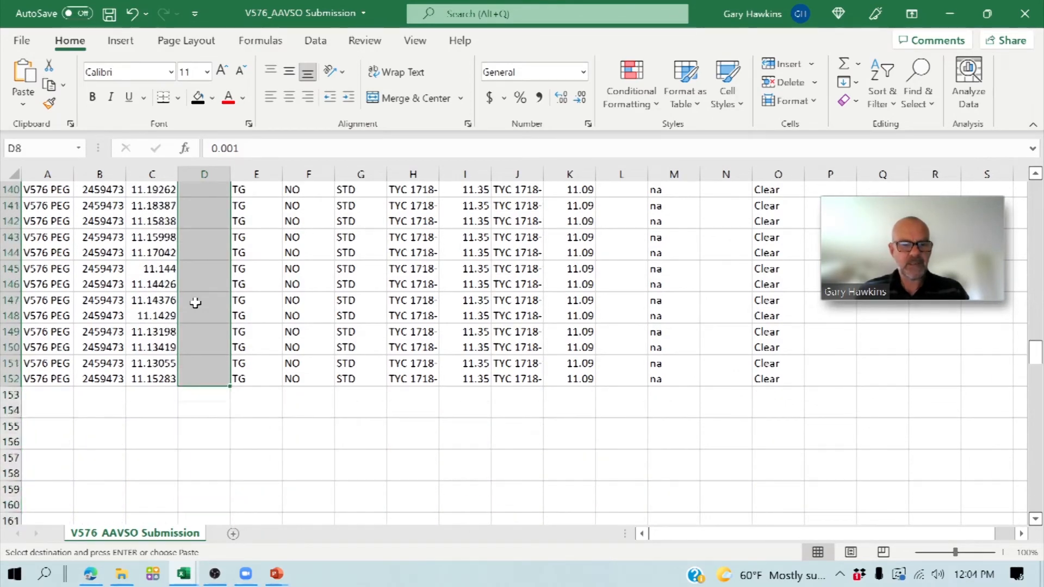
key(ctrl+v)
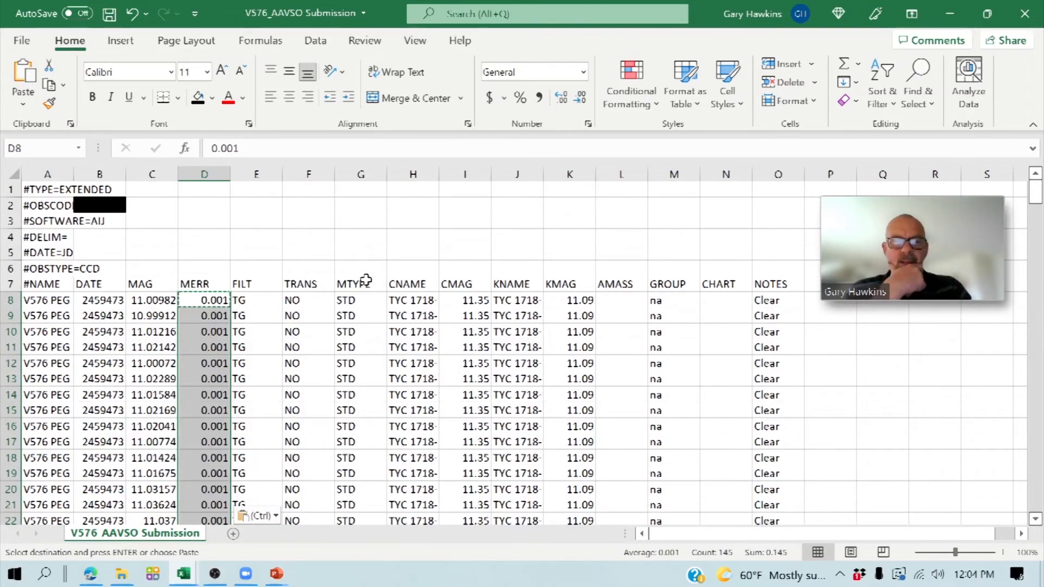
- Copy the AIRMASS values from the Mag Measurements workbook, starting at H2, into the submission workbook's AMASS column from cell L8
click(618, 299)
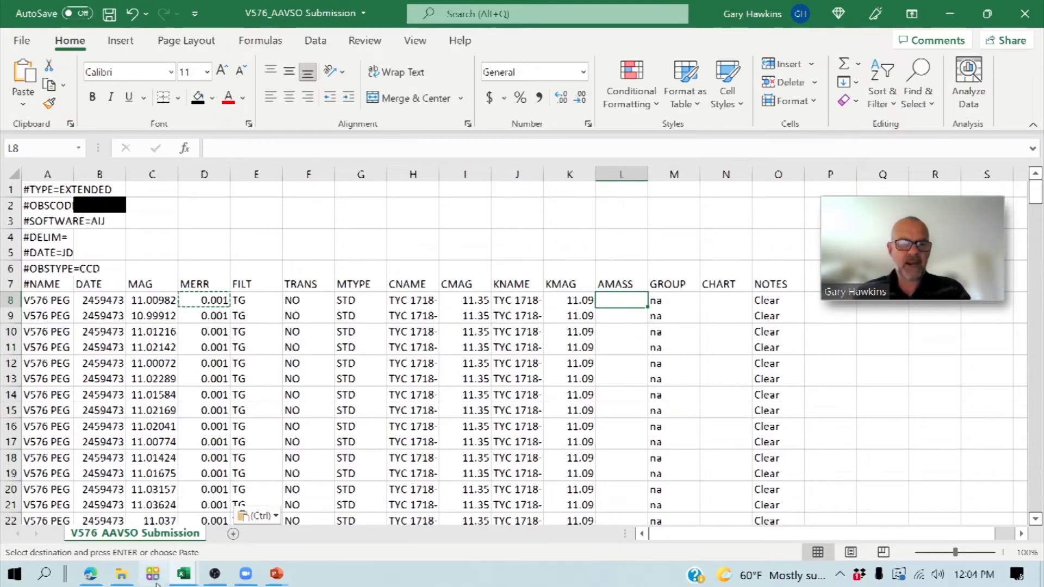
click(179, 578)
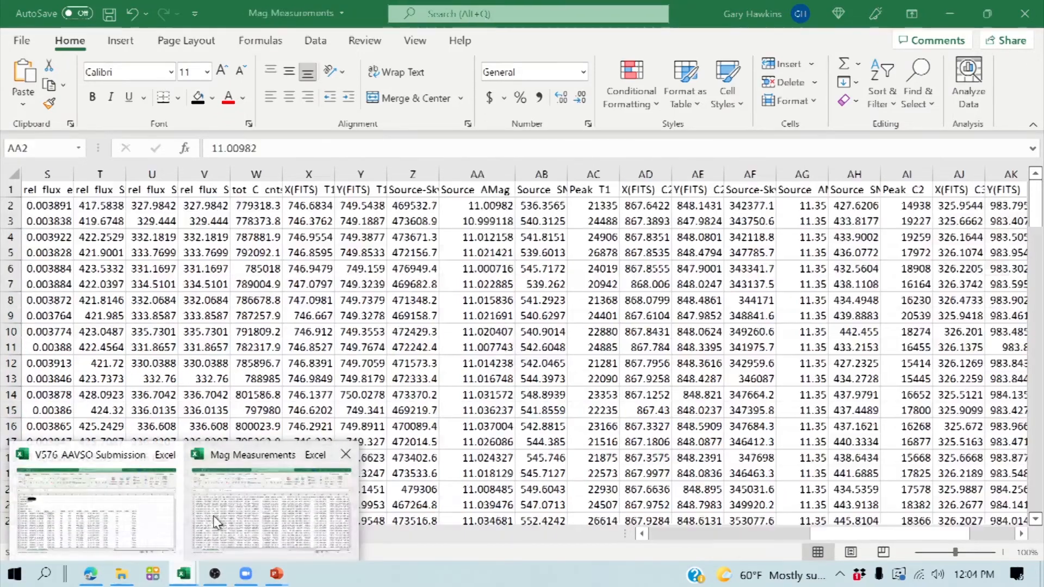
click(305, 478)
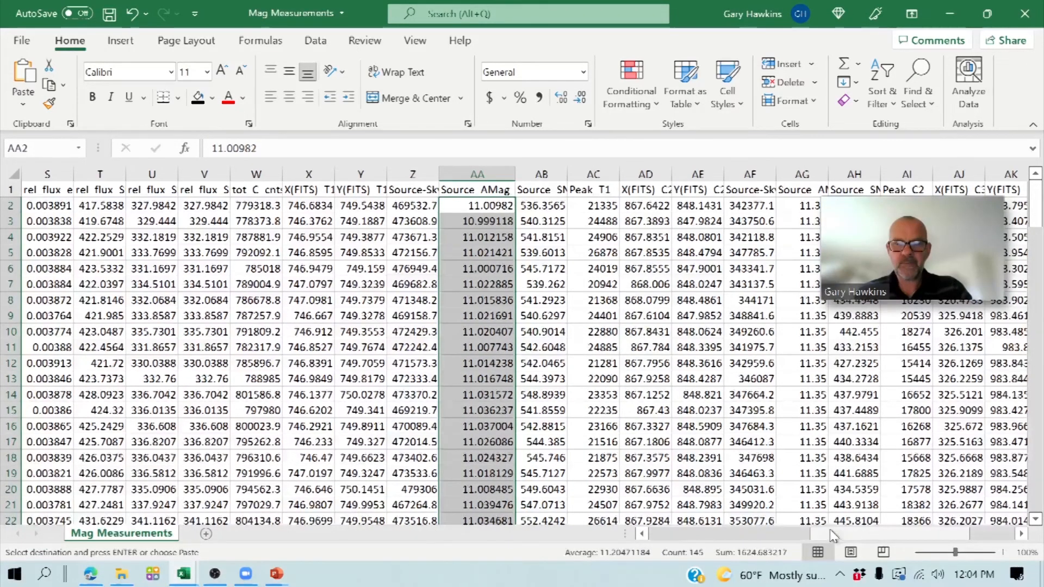
drag(834, 534, 620, 528)
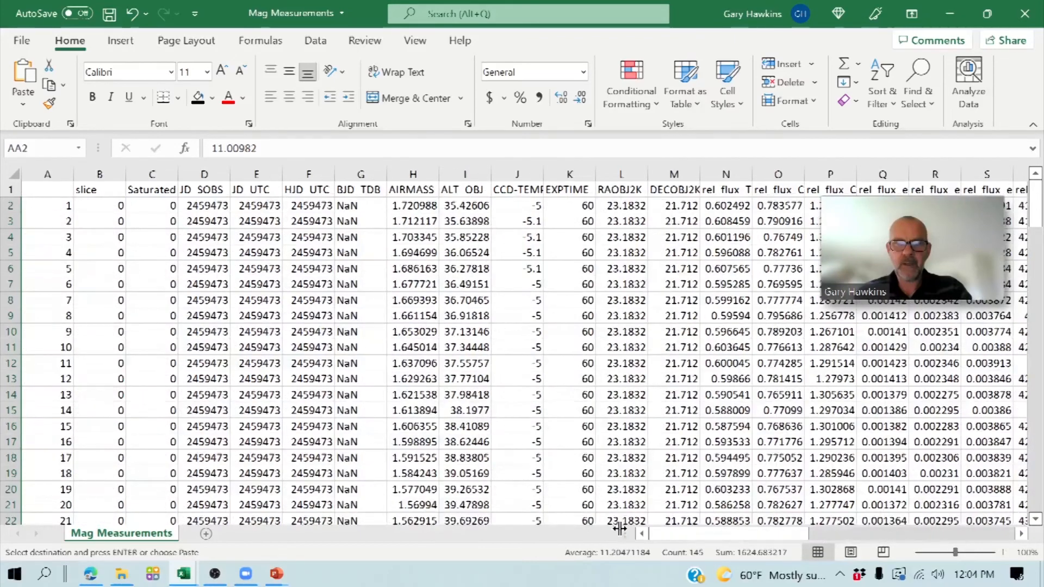
click(405, 207)
drag(405, 206, 413, 516)
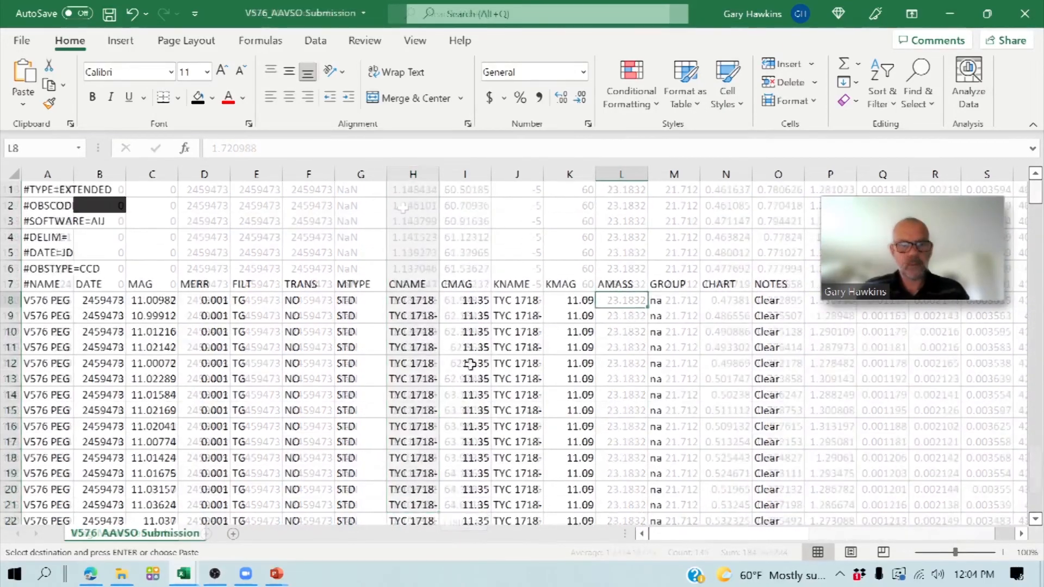
key(ctrl+v)
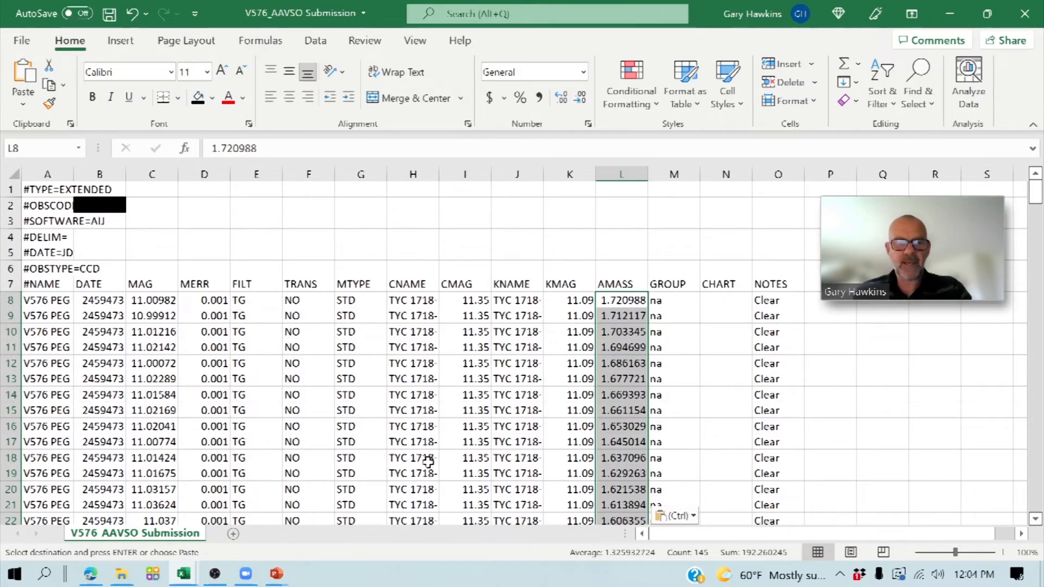
- Switch to the Edge browser, search for aavso, and open the AAVSO home page
click(89, 575)
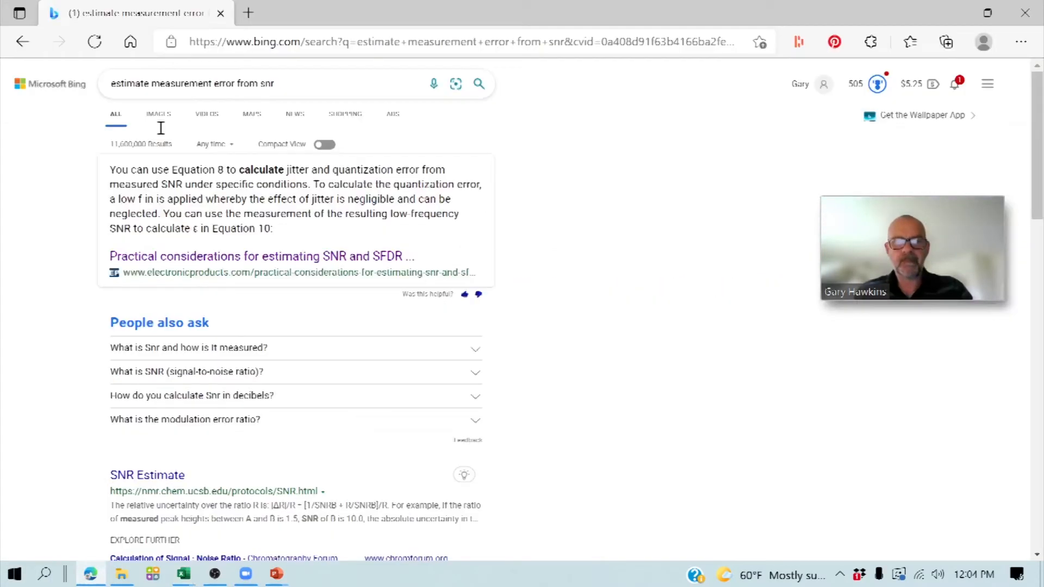
click(264, 43)
text(aavso)
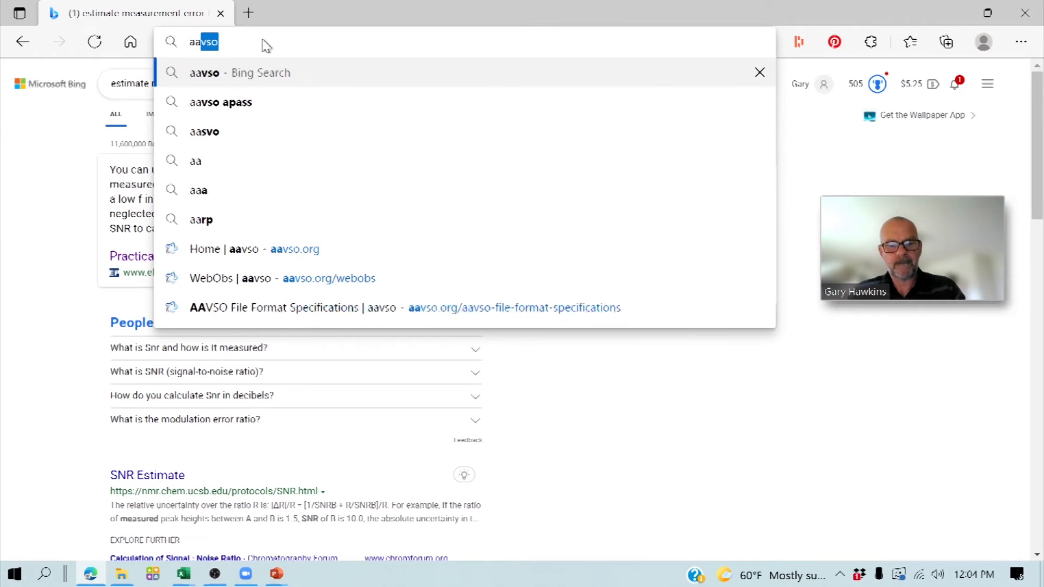
key(Return)
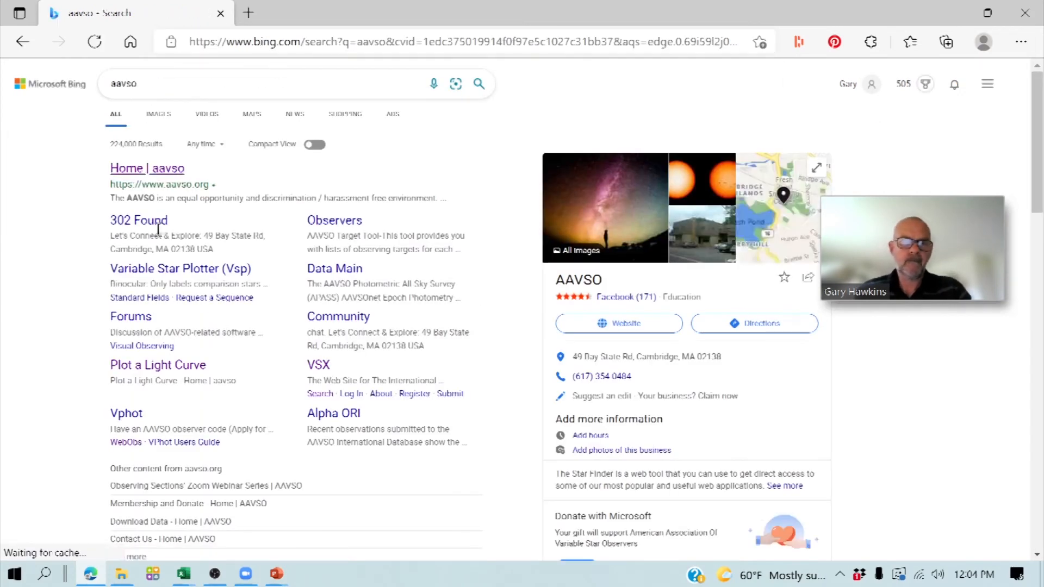
click(146, 169)
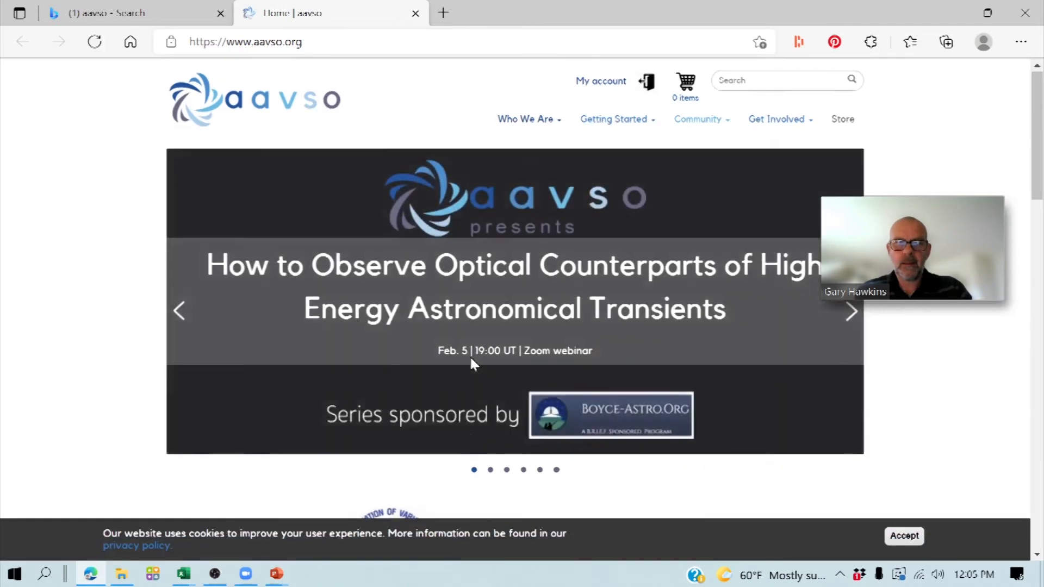
- Create a finder chart for the star v576 peg from the home page's Pick a Star section
scroll(472, 356, down, 8)
click(478, 315)
text(v57)
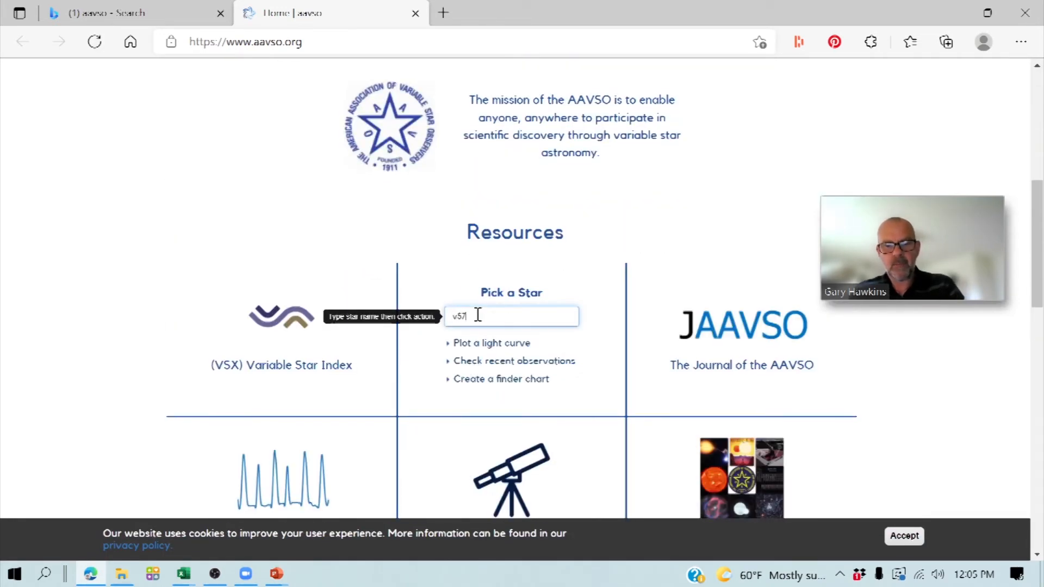
text(6 peg)
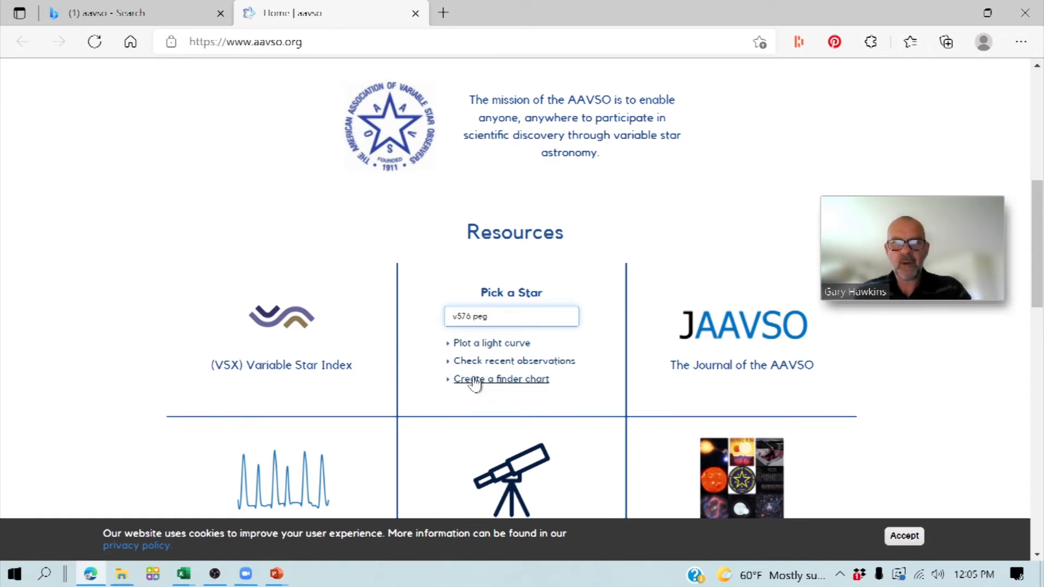
click(475, 384)
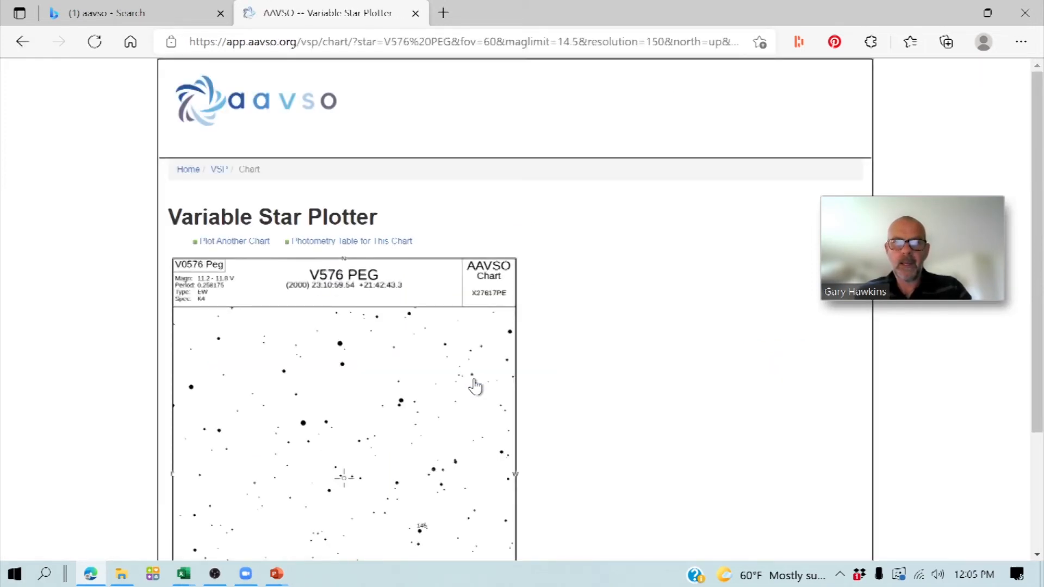
- Plot another V576 PEG chart with scale E (30arcmin), CCD orientation and the Photometry option
scroll(584, 280, down, 2)
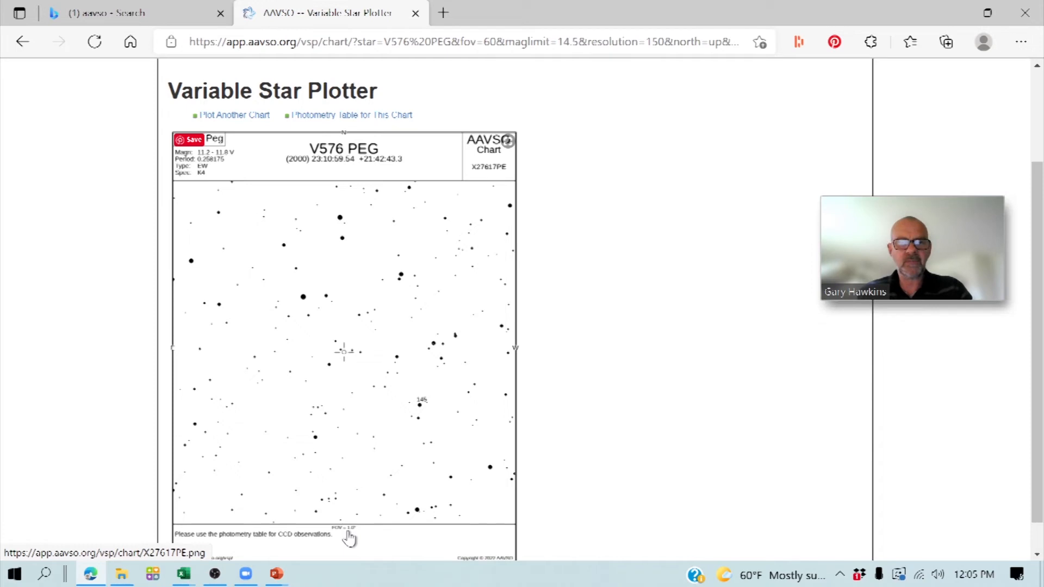
click(224, 117)
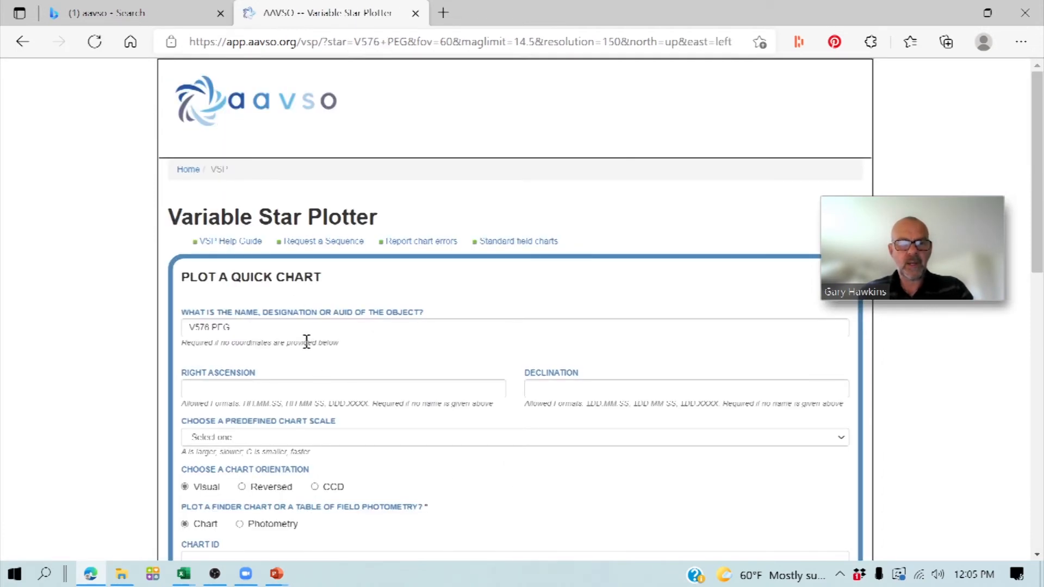
scroll(307, 341, down, 3)
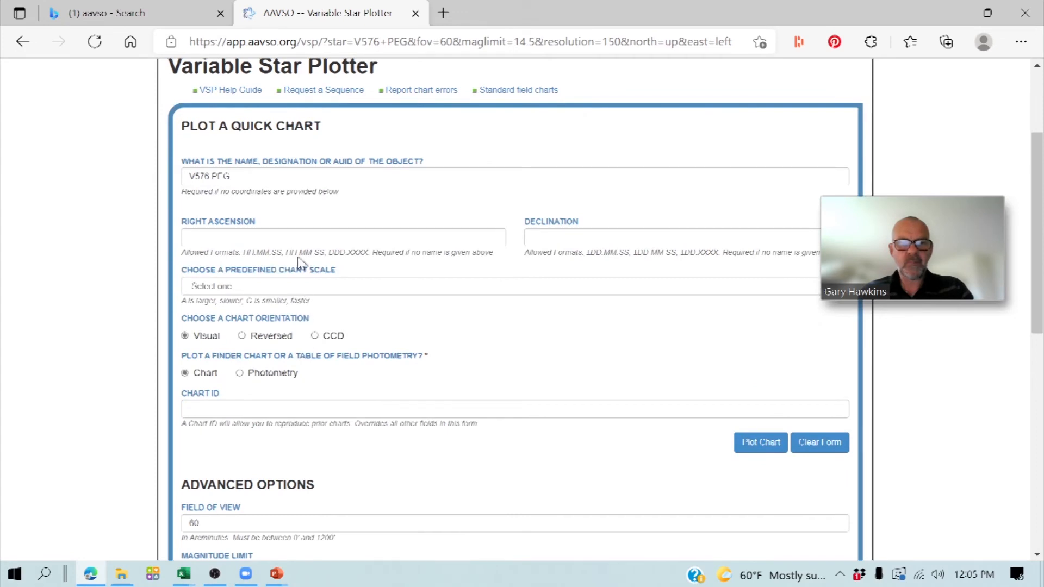
click(296, 286)
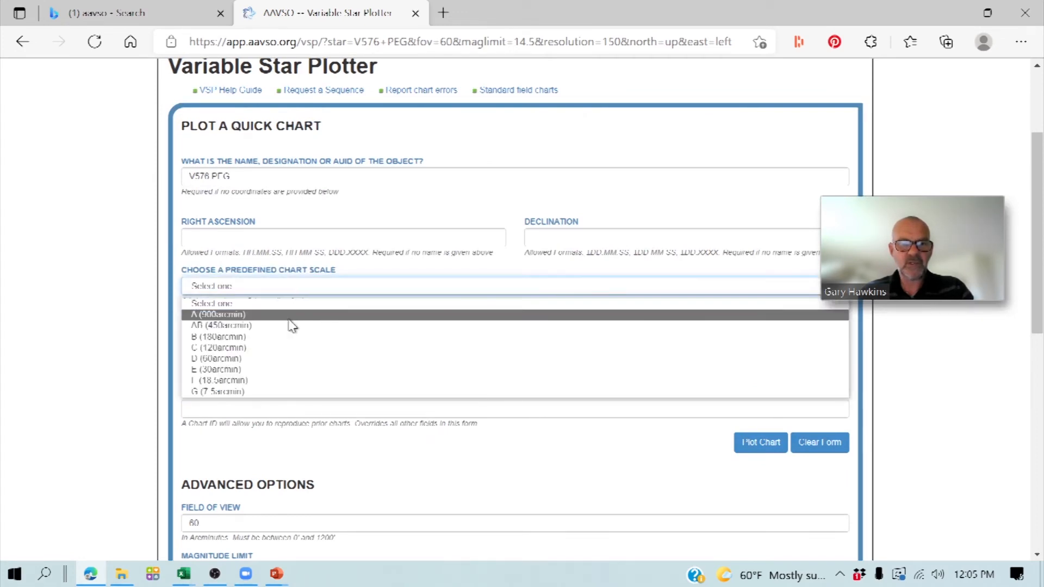
click(288, 369)
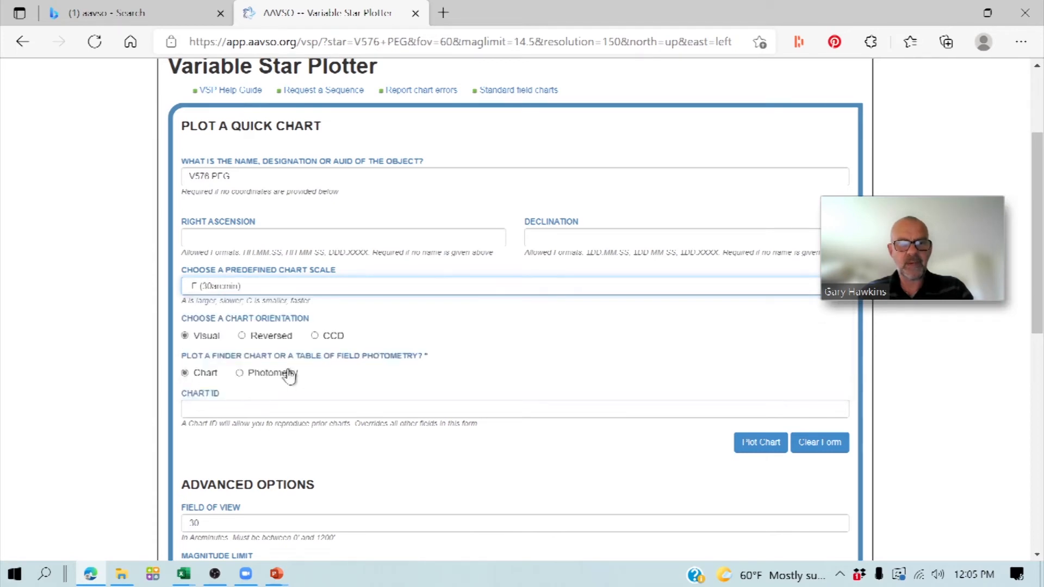
click(314, 336)
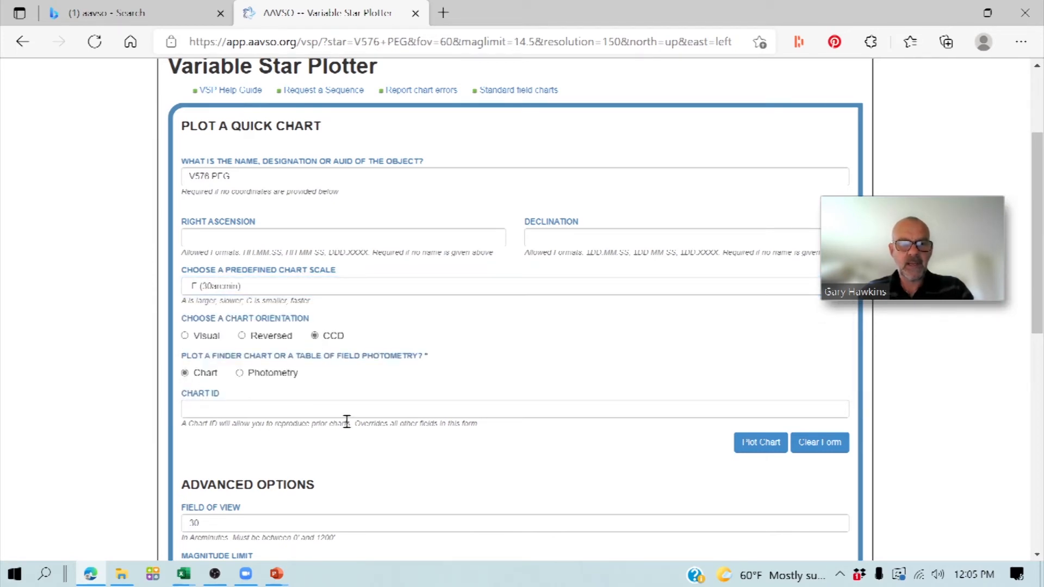
click(240, 374)
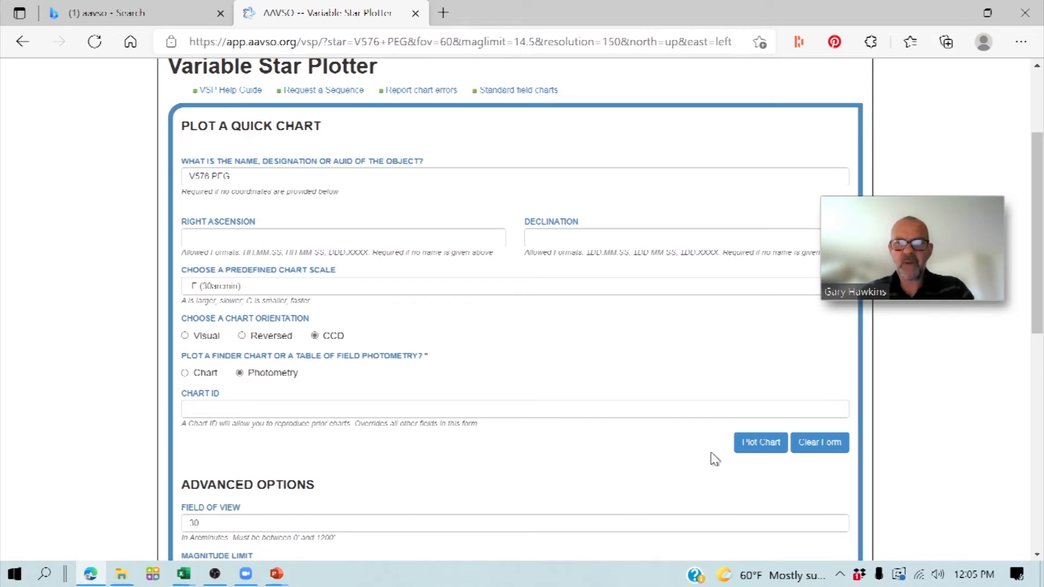
click(750, 447)
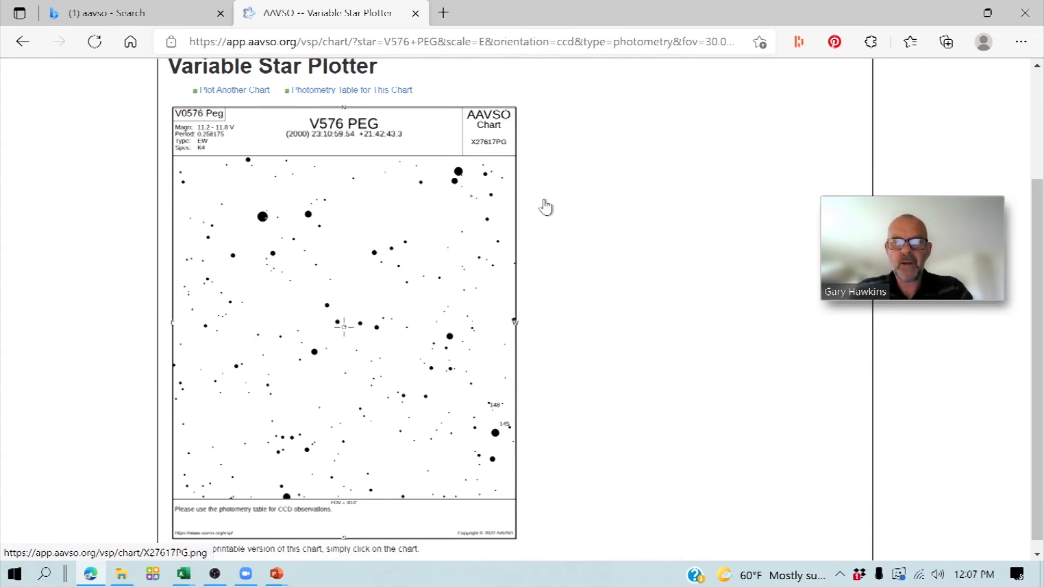
- Switch to the V576_AAVSO Submission workbook in Excel and enter the chart ID X27617PG in cell N8 of the CHART column
click(184, 578)
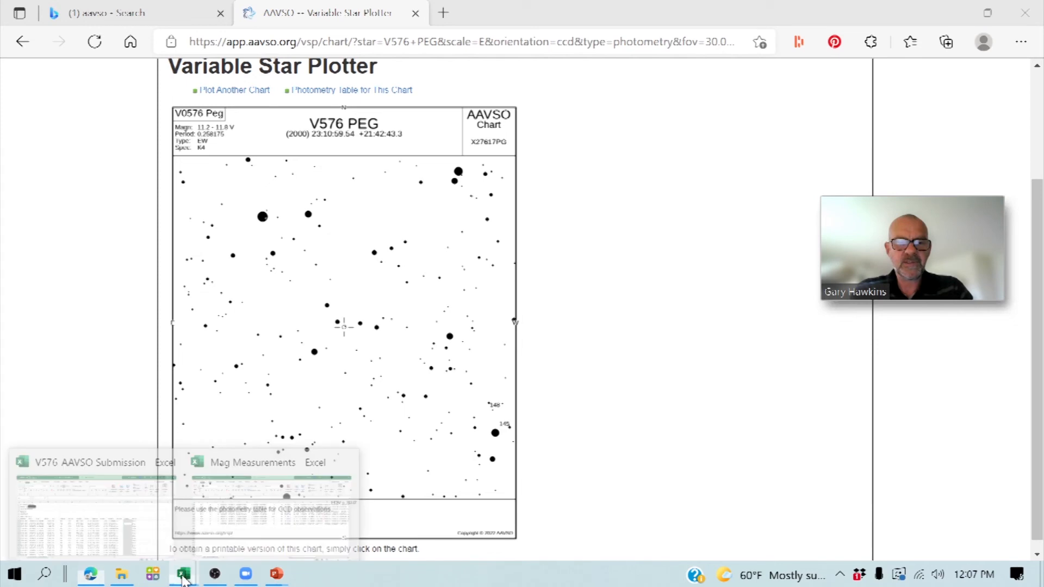
click(126, 503)
double_click(727, 302)
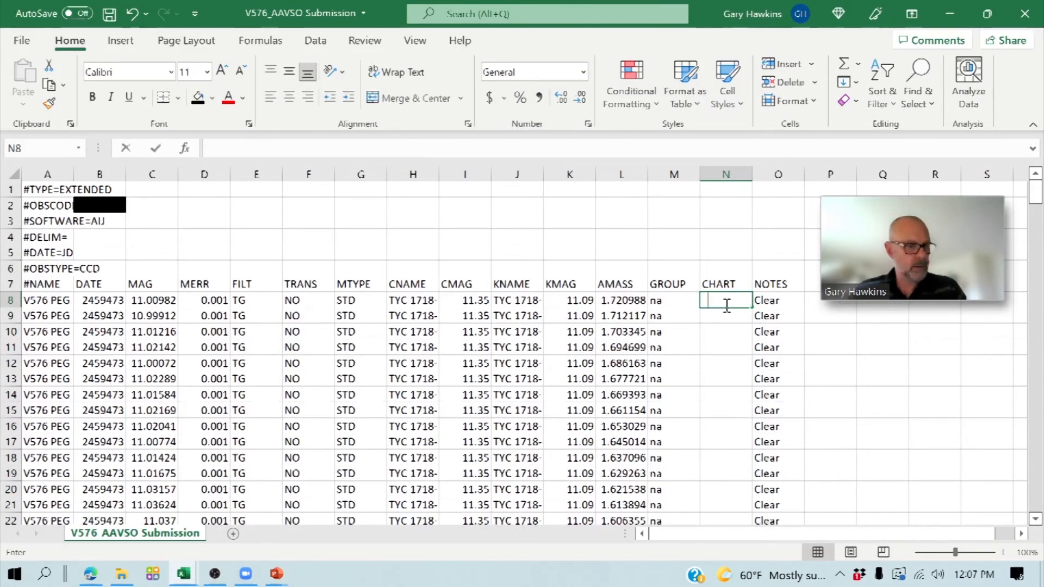
text(X27)
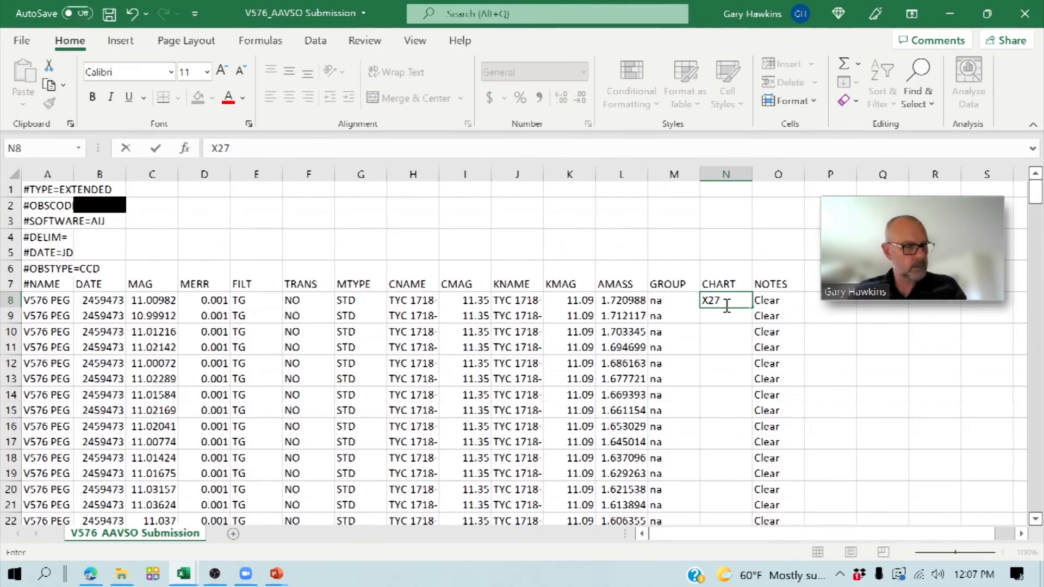
text(61)
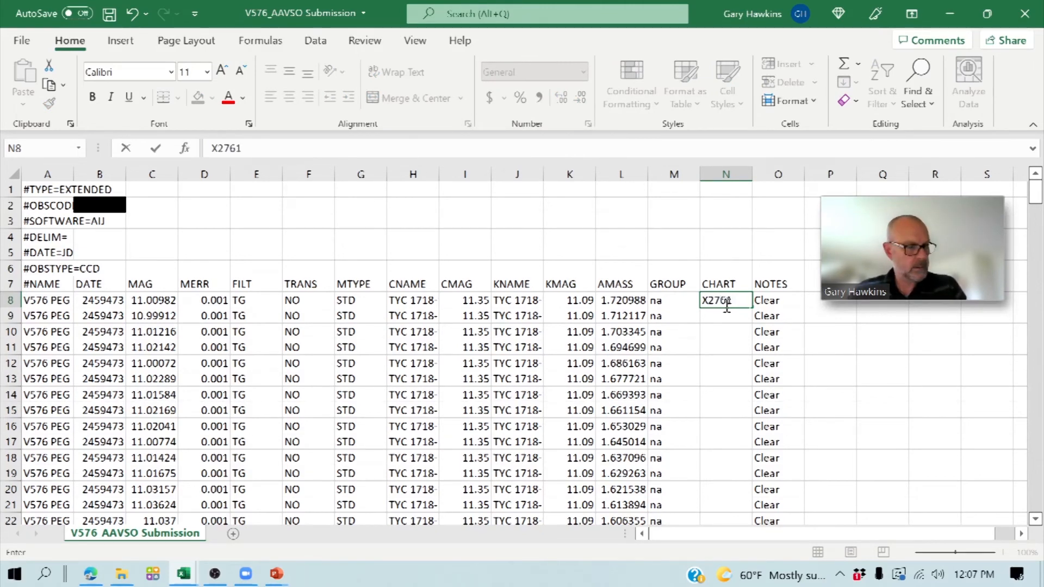
text(7PG)
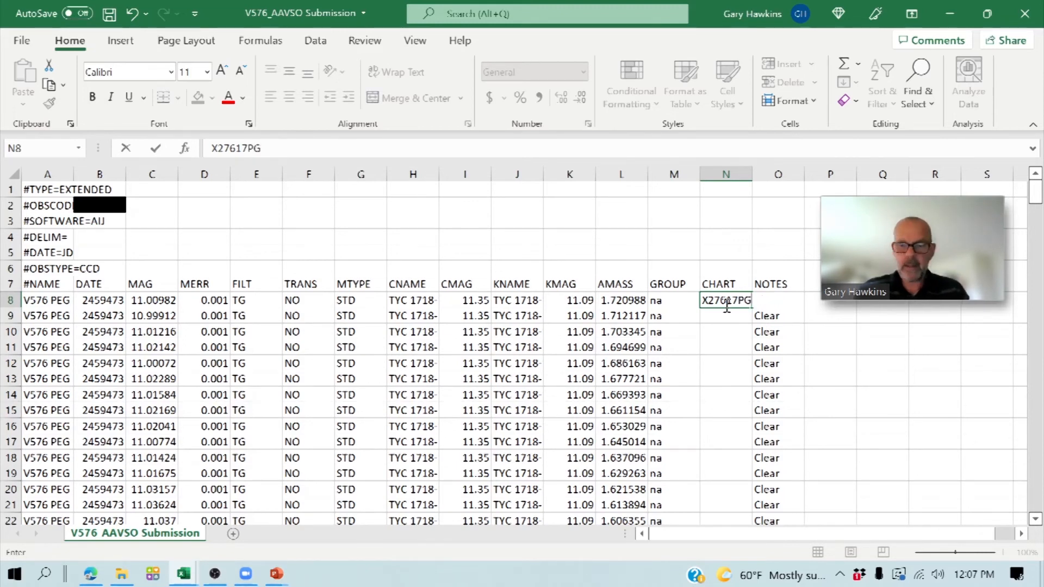
key(Return)
- Copy the chart ID X27617PG from cell N8 down the CHART column through row 152
click(727, 304)
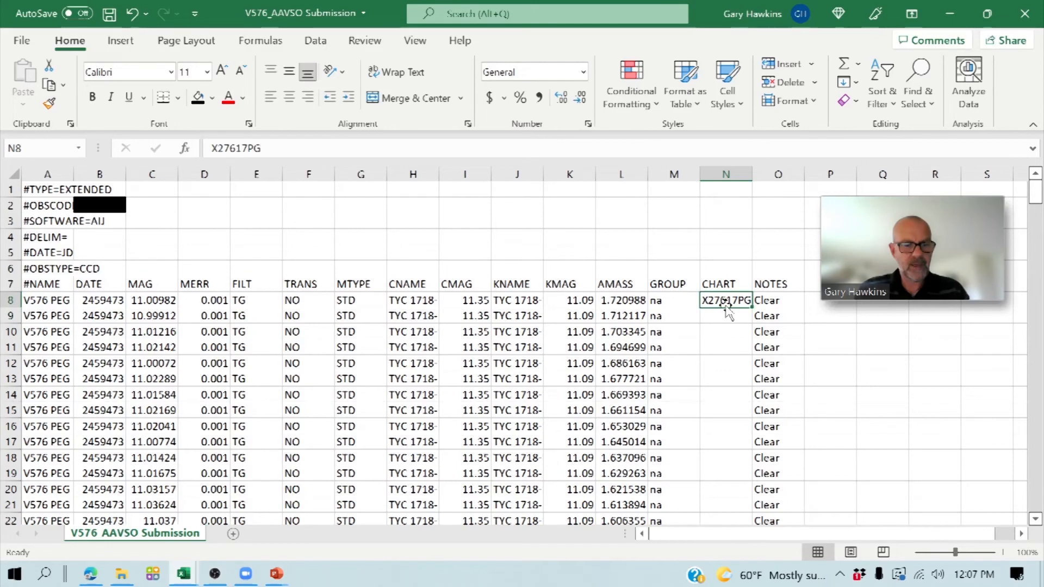
key(ctrl+c)
key(shift+Down)
key(shift+Down)
key(shift+Down)
key(shift+Down)
key(shift+Down)
key(shift+Down)
key(shift+Down)
key(shift+Down)
key(shift+Down)
key(shift+Down)
key(shift+Down)
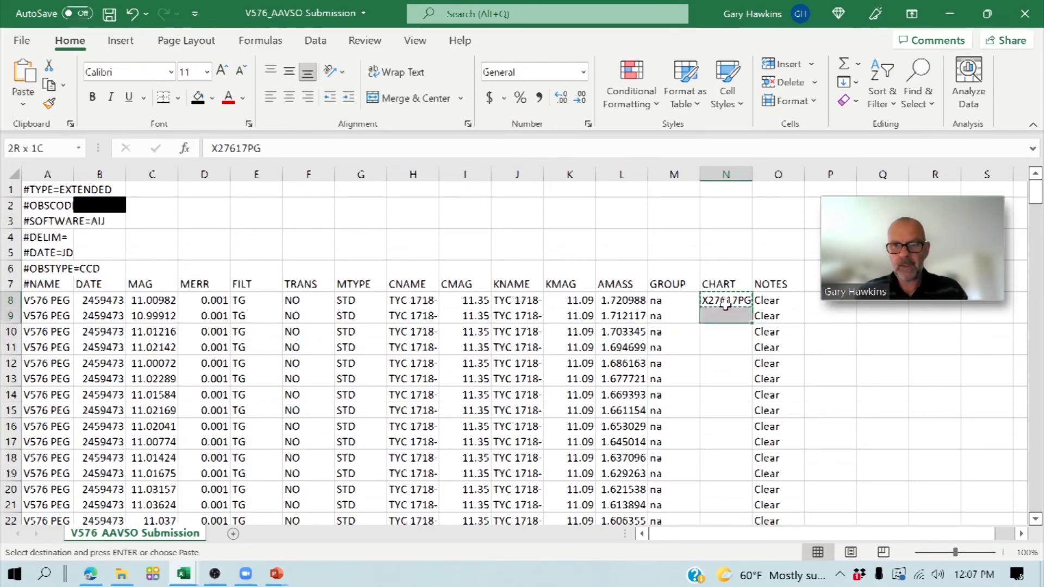
key(shift+Down)
key(shift+Down)
key(shift+Down)
key(shift+Down)
key(shift+Down)
key(shift+Down)
key(shift+Down)
key(shift+Down)
key(shift+Down)
key(shift+Down)
key(shift+Down)
key(shift+Down)
key(shift+Down)
key(shift+Down)
key(shift+Down)
key(shift+Down)
key(shift+Down)
key(shift+Down)
key(shift+Down)
key(shift+Down)
key(shift+Up)
key(shift+Up)
key(shift+Up)
key(shift+Up)
key(shift+Up)
key(shift+Up)
key(shift+Up)
key(shift+Up)
key(shift+Up)
key(shift+Up)
key(shift+Up)
key(shift+Up)
key(shift+Up)
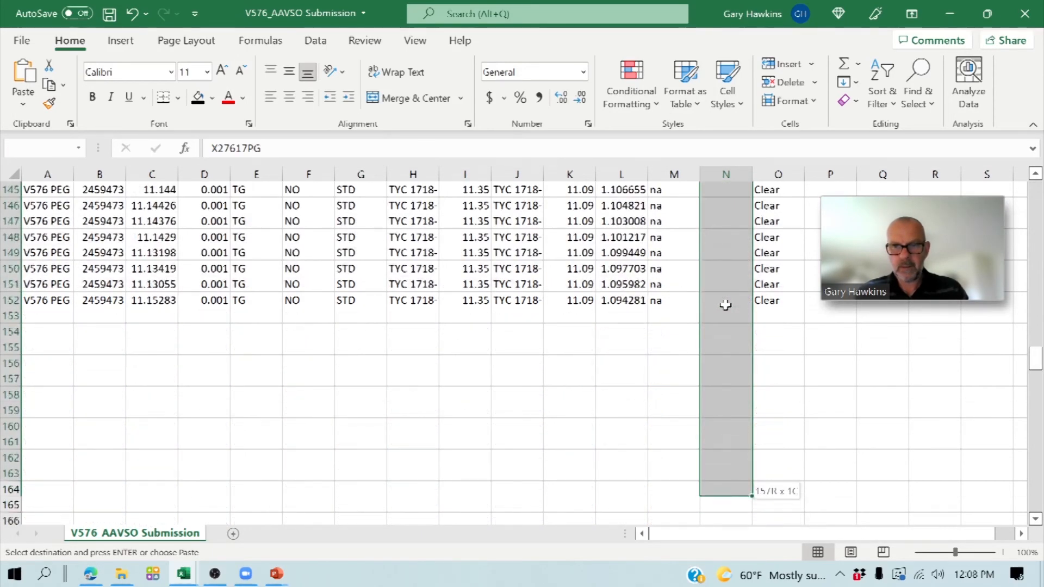
key(ctrl+v)
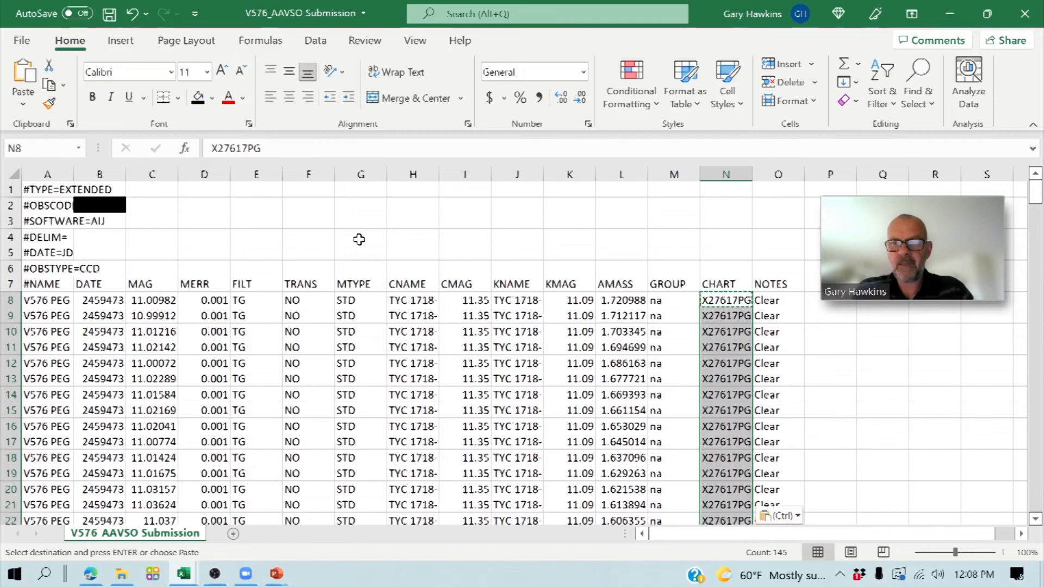
- Save the V576_AAVSO Submission workbook and choose CSV (Comma delimited) as its Save As file type in the v576 peg folder
click(109, 13)
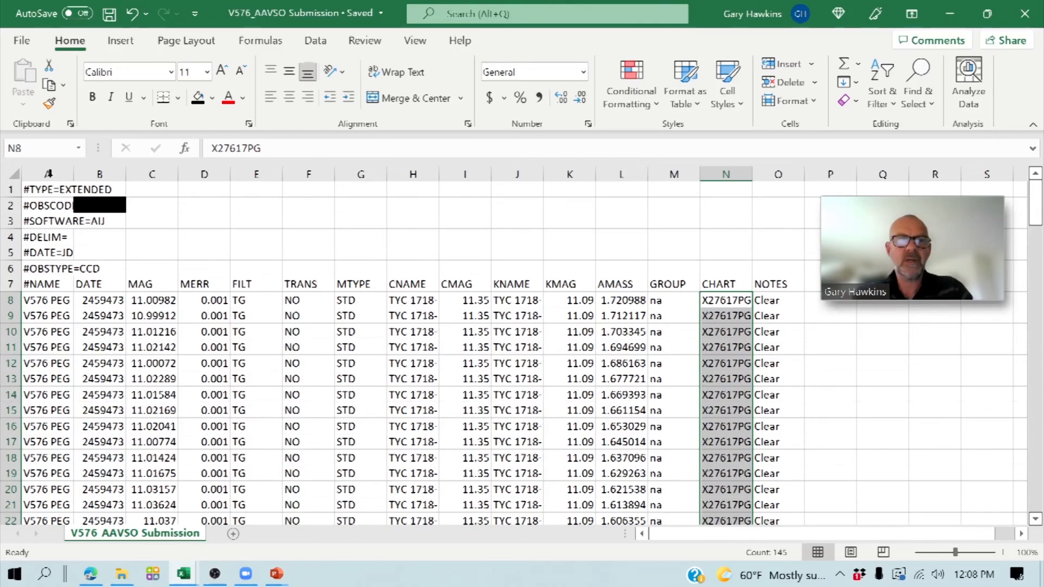
click(19, 47)
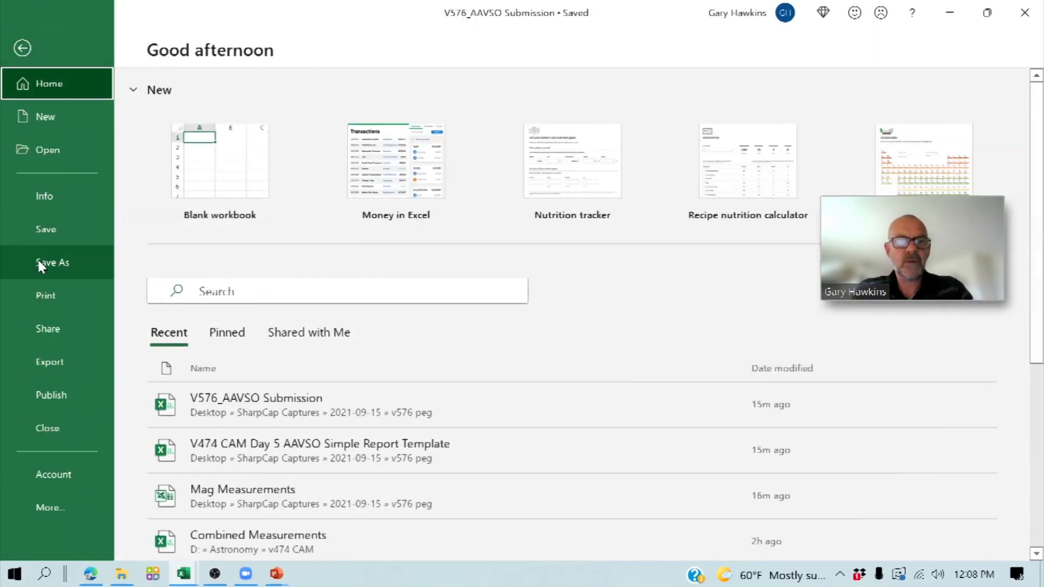
click(38, 260)
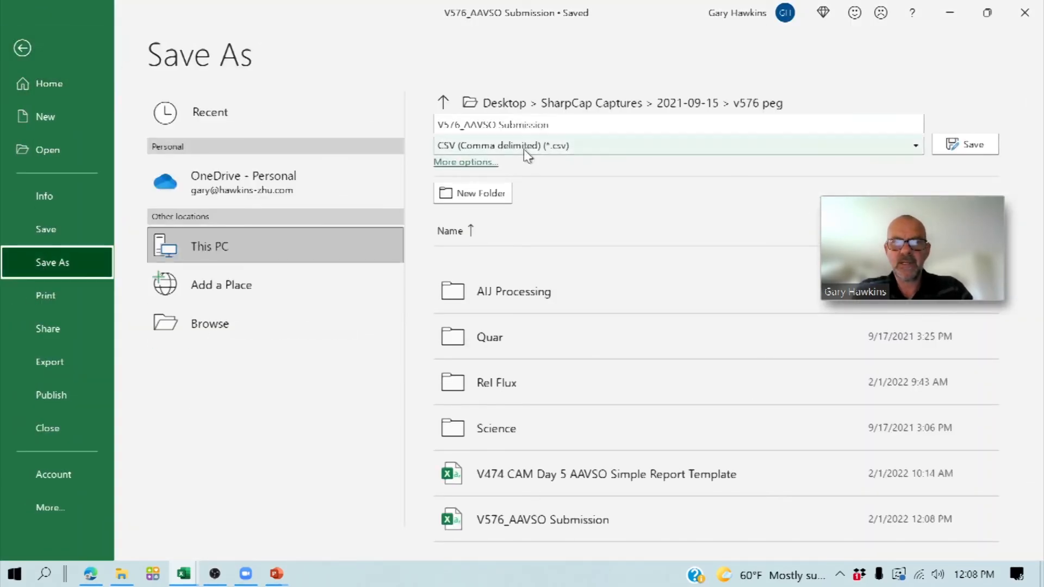
click(570, 123)
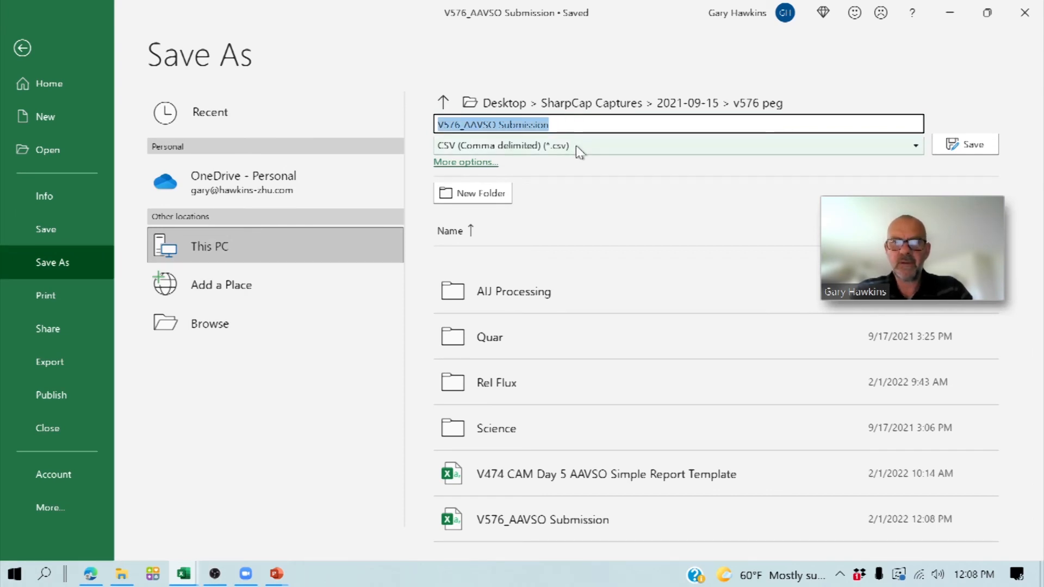
click(576, 145)
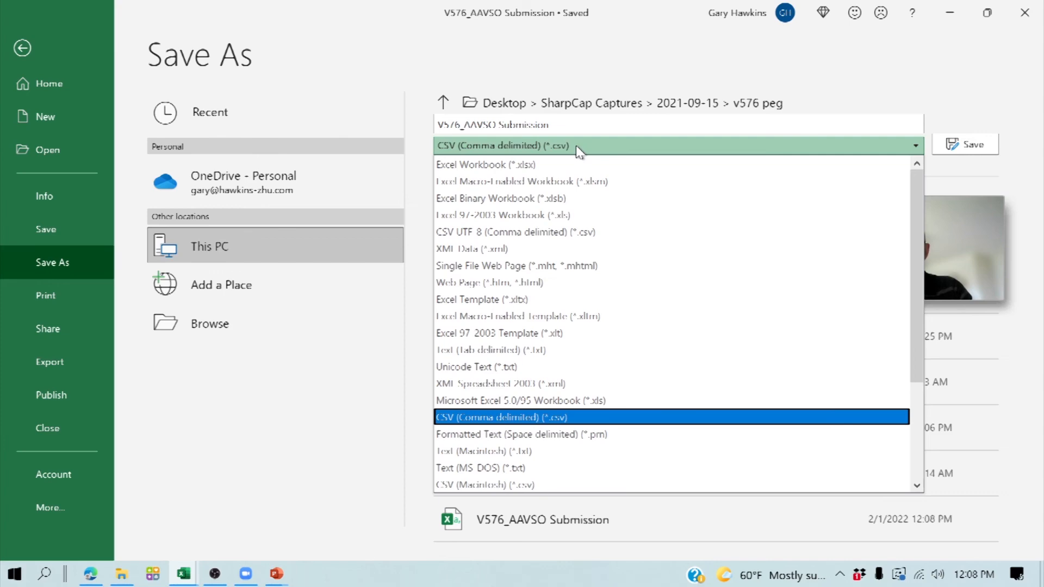
click(576, 145)
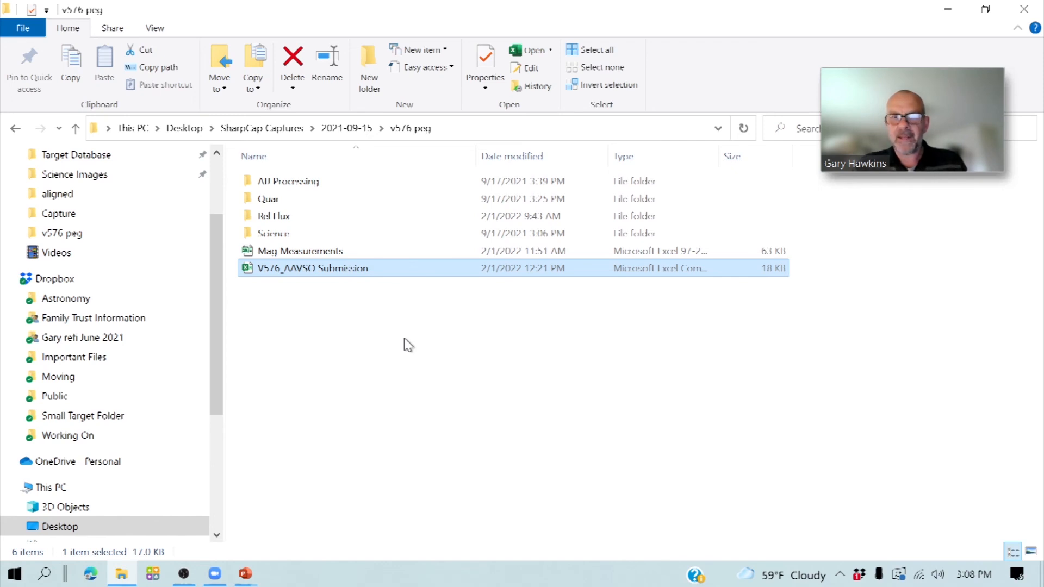
- Open the V576_AAVSO Submission file from the v576 peg folder in Notepad and maximize the window
right_click(368, 269)
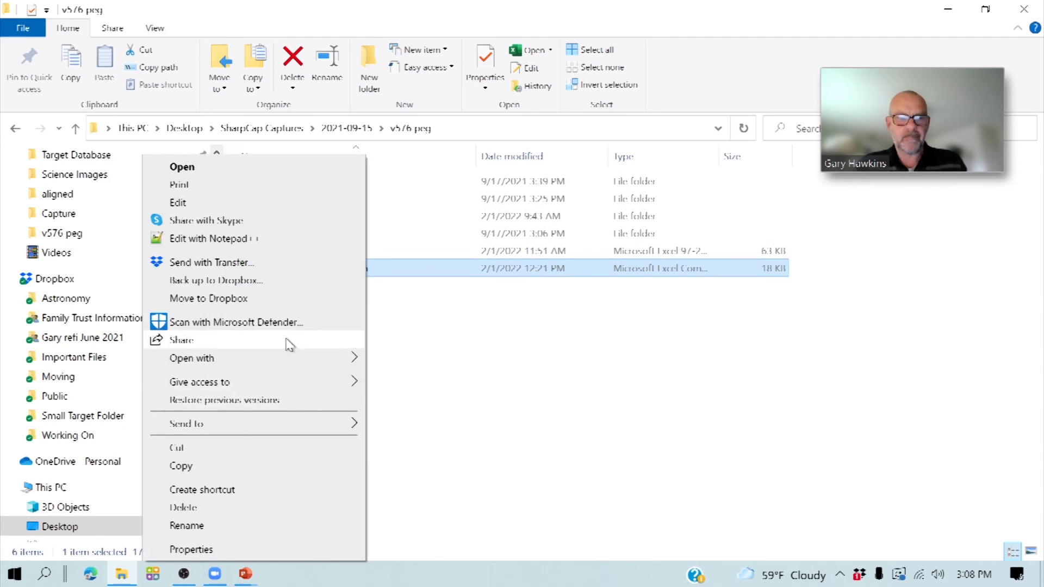
mouse_move(331, 357)
click(404, 381)
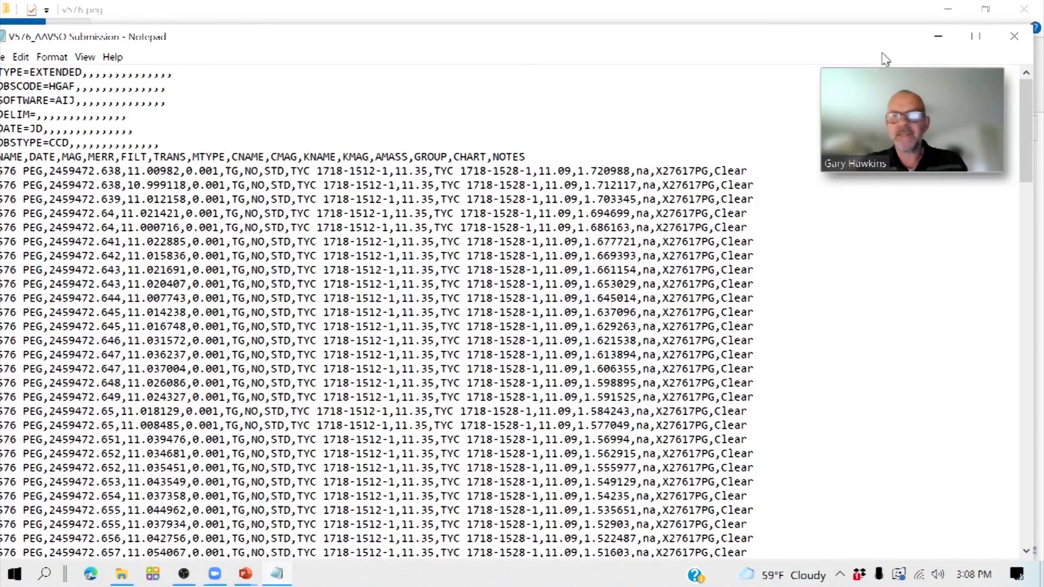
click(976, 36)
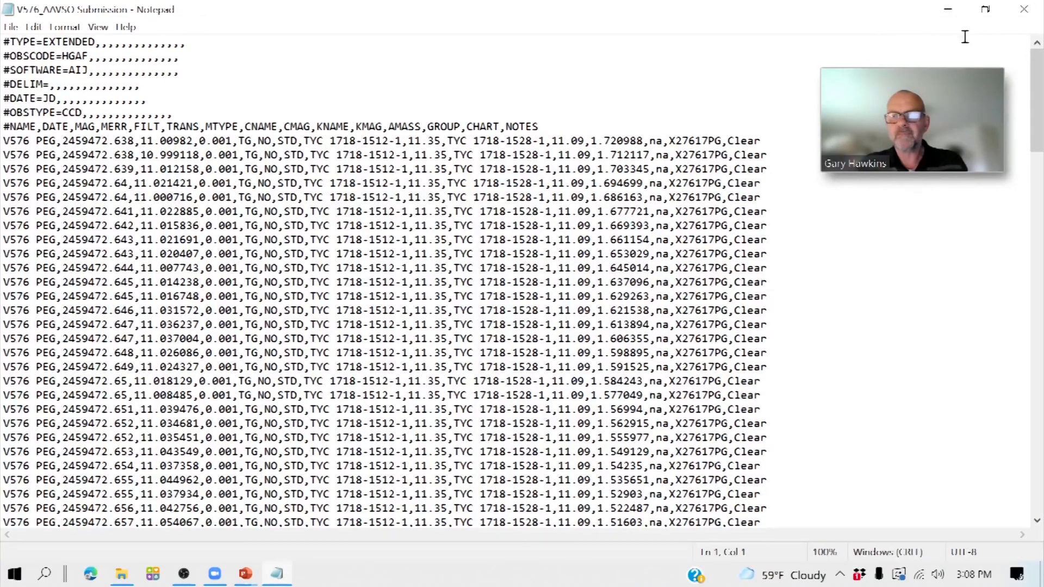
- Remove all trailing commas from the #TYPE and #OBSCODE header lines
click(206, 46)
key(BackSpace)
key(BackSpace)
key(BackSpace)
key(BackSpace)
key(BackSpace)
key(BackSpace)
key(BackSpace)
key(BackSpace)
key(BackSpace)
key(BackSpace)
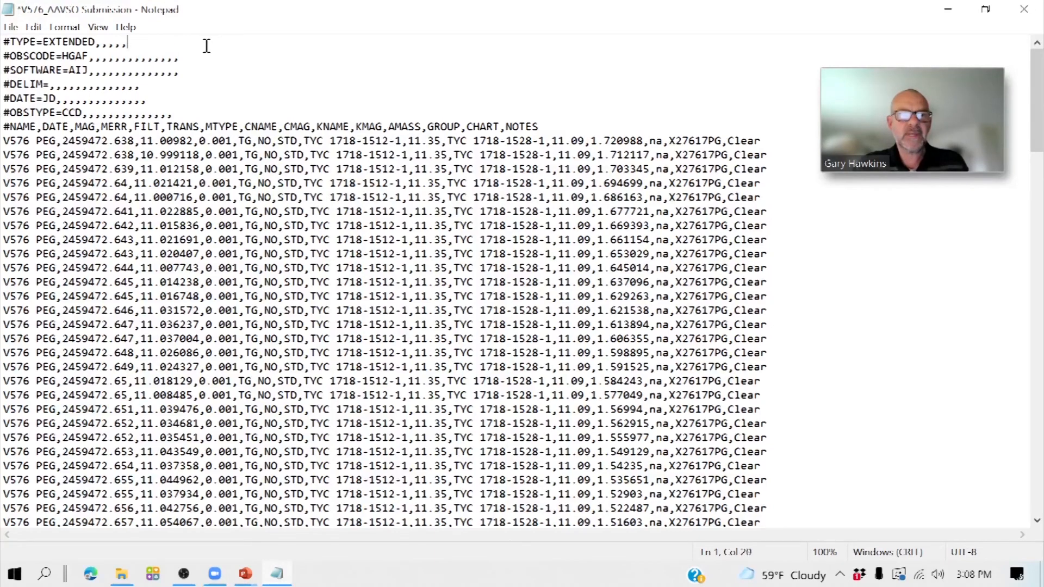
key(BackSpace)
click(201, 60)
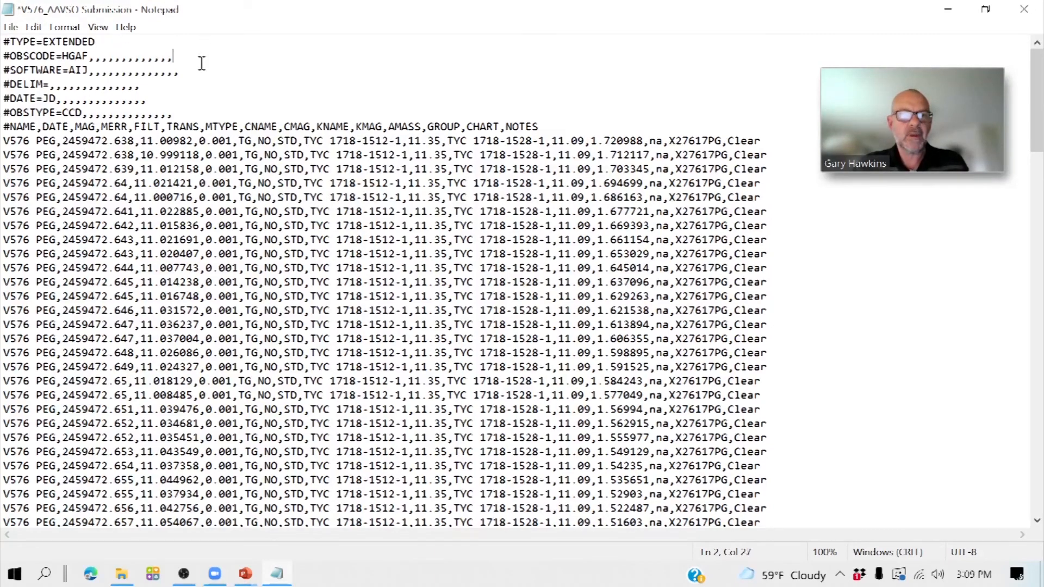
- Remove the trailing commas from the #SOFTWARE=AIJ line and reduce the #DELIM= line to a single comma
key(BackSpace)
key(BackSpace)
key(BackSpace)
key(BackSpace)
key(BackSpace)
key(BackSpace)
key(BackSpace)
key(BackSpace)
key(BackSpace)
key(BackSpace)
key(BackSpace)
key(BackSpace)
key(BackSpace)
click(197, 72)
key(BackSpace)
key(BackSpace)
key(BackSpace)
key(BackSpace)
key(BackSpace)
key(BackSpace)
key(BackSpace)
key(BackSpace)
key(BackSpace)
key(BackSpace)
key(BackSpace)
key(BackSpace)
key(BackSpace)
key(BackSpace)
key(BackSpace)
key(BackSpace)
key(BackSpace)
- Remove the trailing commas from the #DATE=JD and #OBSTYPE=CCD lines, save the text file and close it
key(BackSpace)
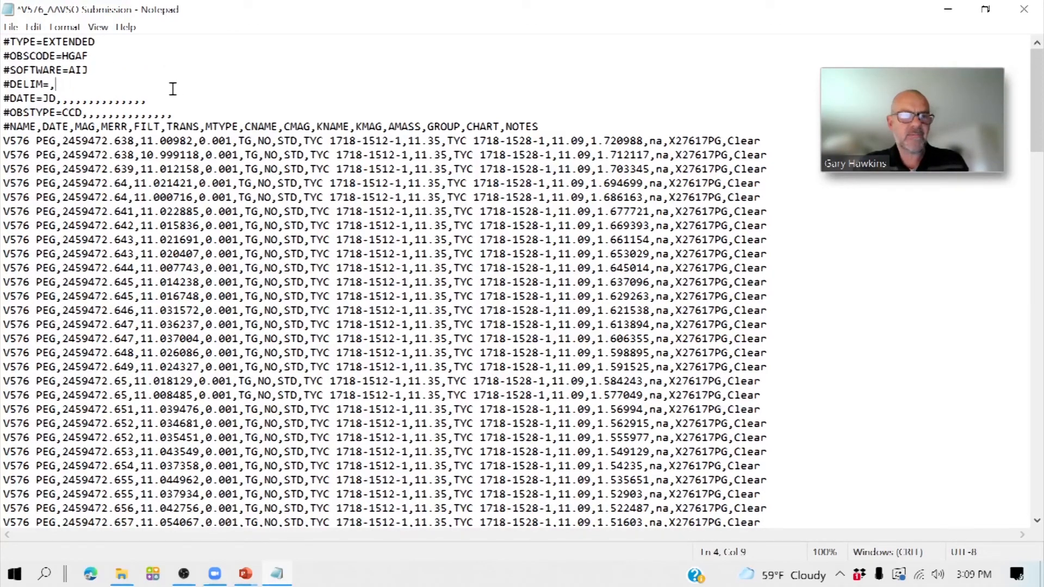
key(BackSpace)
key(BackSpace)
key(BackSpace)
key(BackSpace)
key(BackSpace)
key(BackSpace)
key(BackSpace)
key(BackSpace)
key(BackSpace)
key(BackSpace)
key(BackSpace)
key(BackSpace)
key(BackSpace)
key(BackSpace)
key(BackSpace)
key(BackSpace)
key(BackSpace)
key(BackSpace)
key(BackSpace)
key(BackSpace)
key(BackSpace)
key(BackSpace)
key(BackSpace)
key(BackSpace)
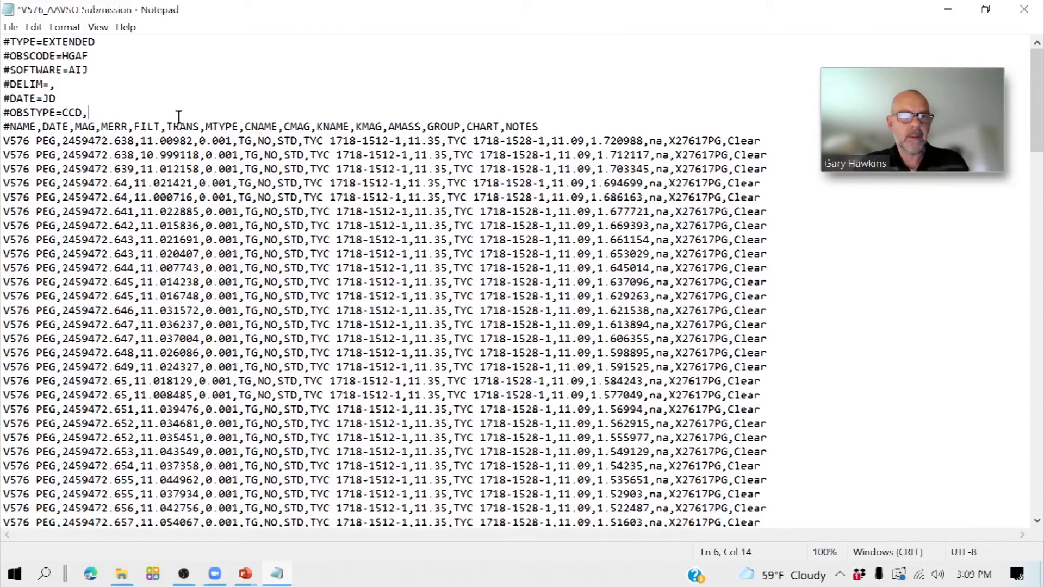
click(12, 27)
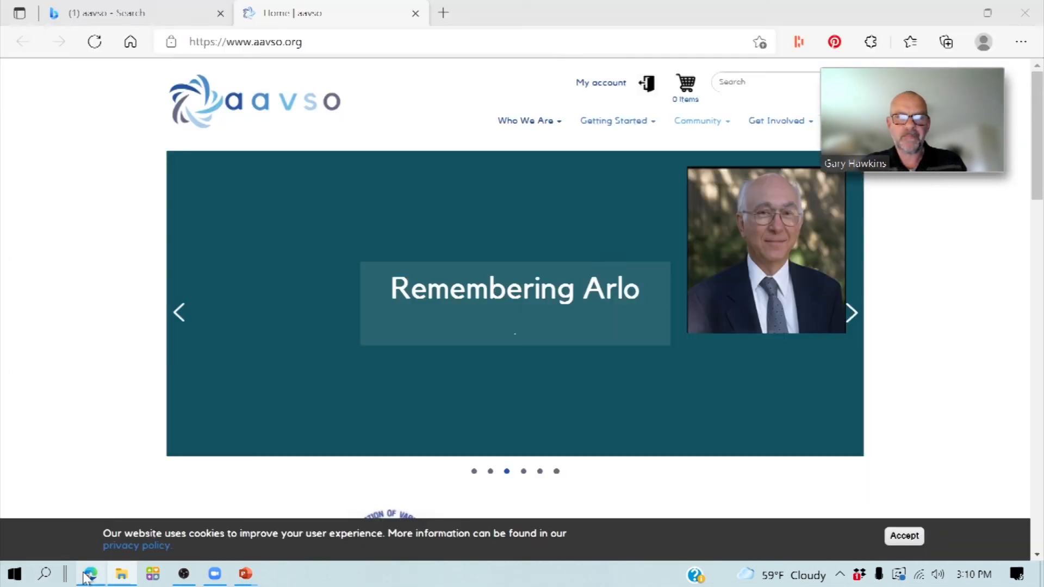
- Switch to the AAVSO website in Edge and open the WebObs page for submitting photometry observation files
click(90, 574)
drag(1036, 137, 1038, 334)
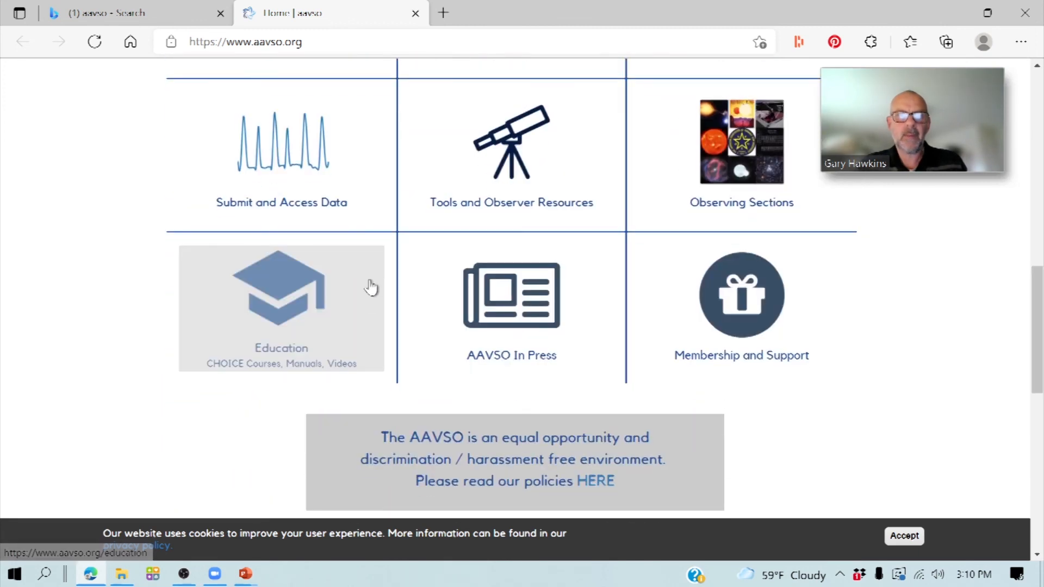
click(322, 194)
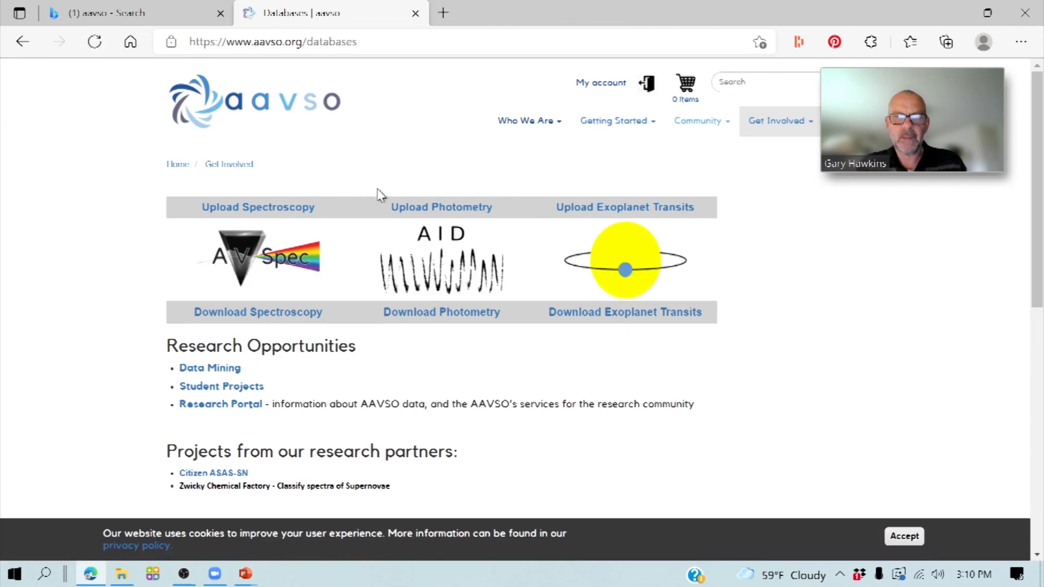
click(420, 211)
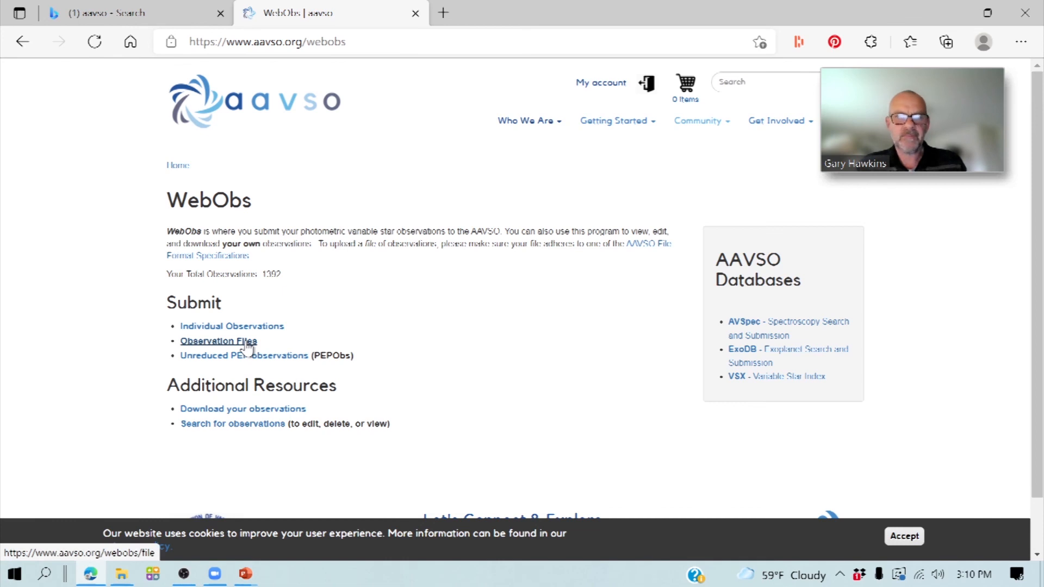
click(248, 344)
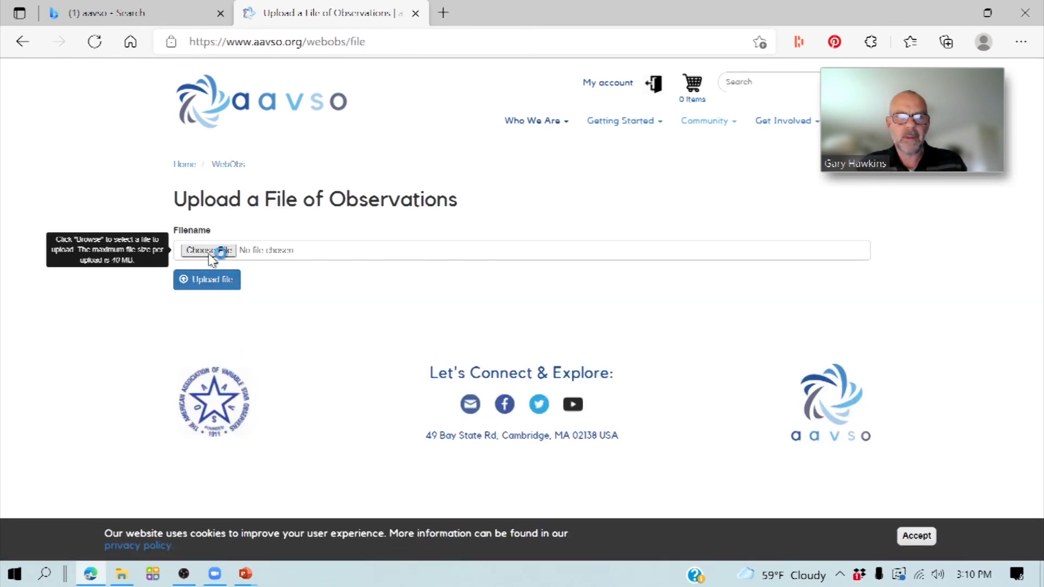
- Choose V576_AAVSO Submission.csv from the v576 peg folder as the observations file and upload it
click(212, 256)
click(194, 207)
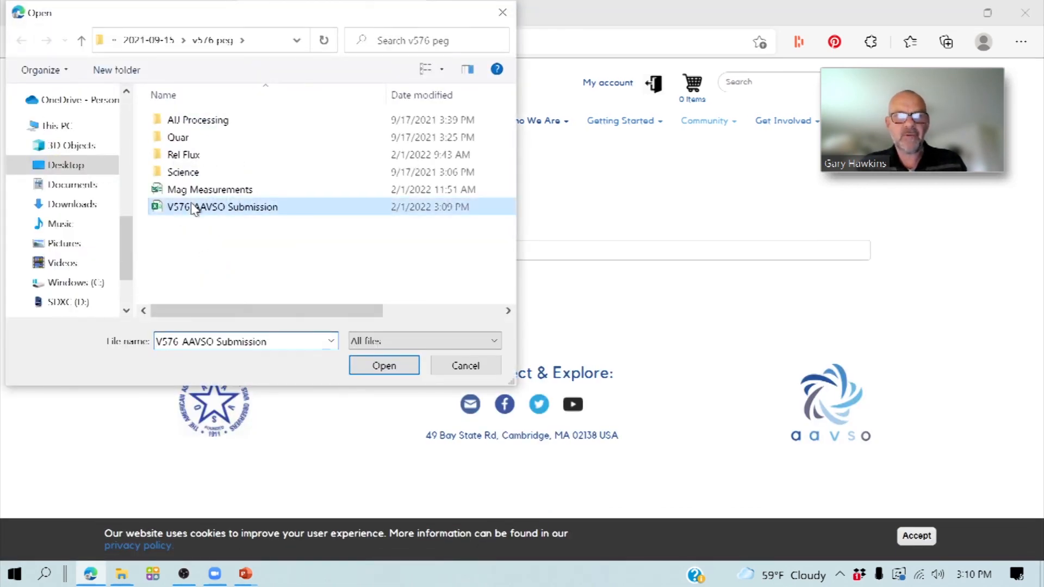
click(374, 365)
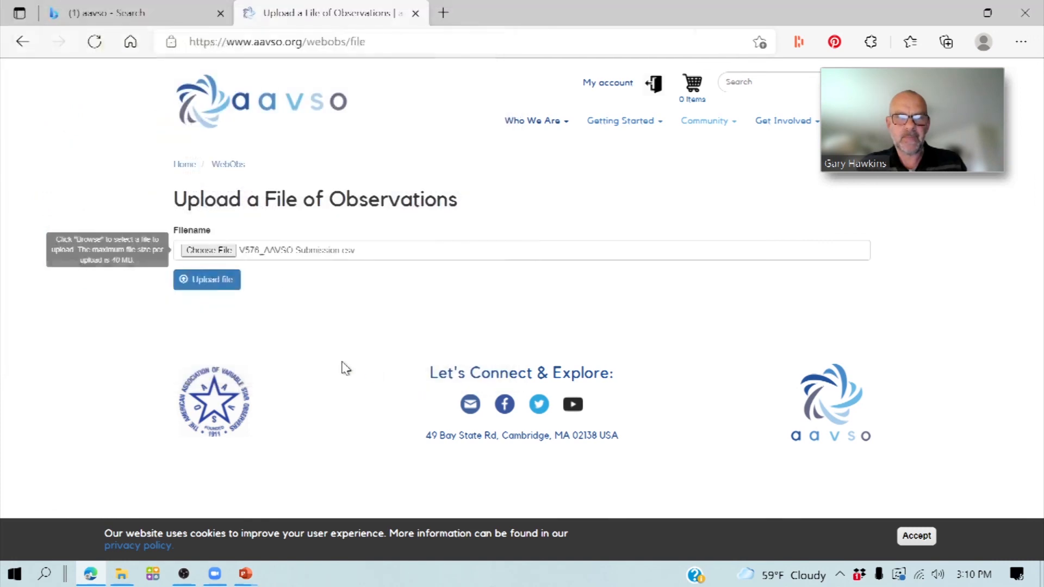
click(210, 284)
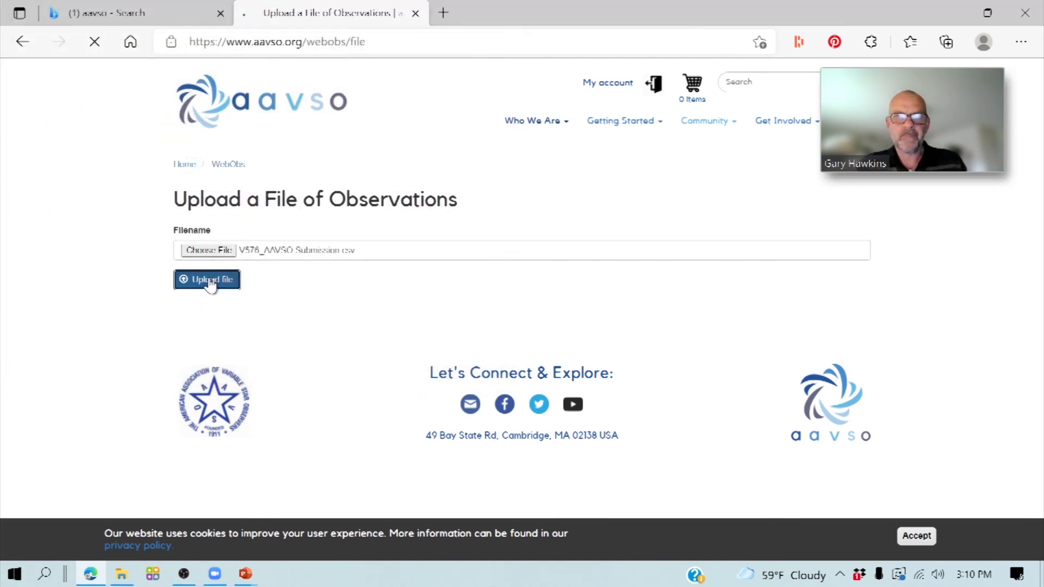